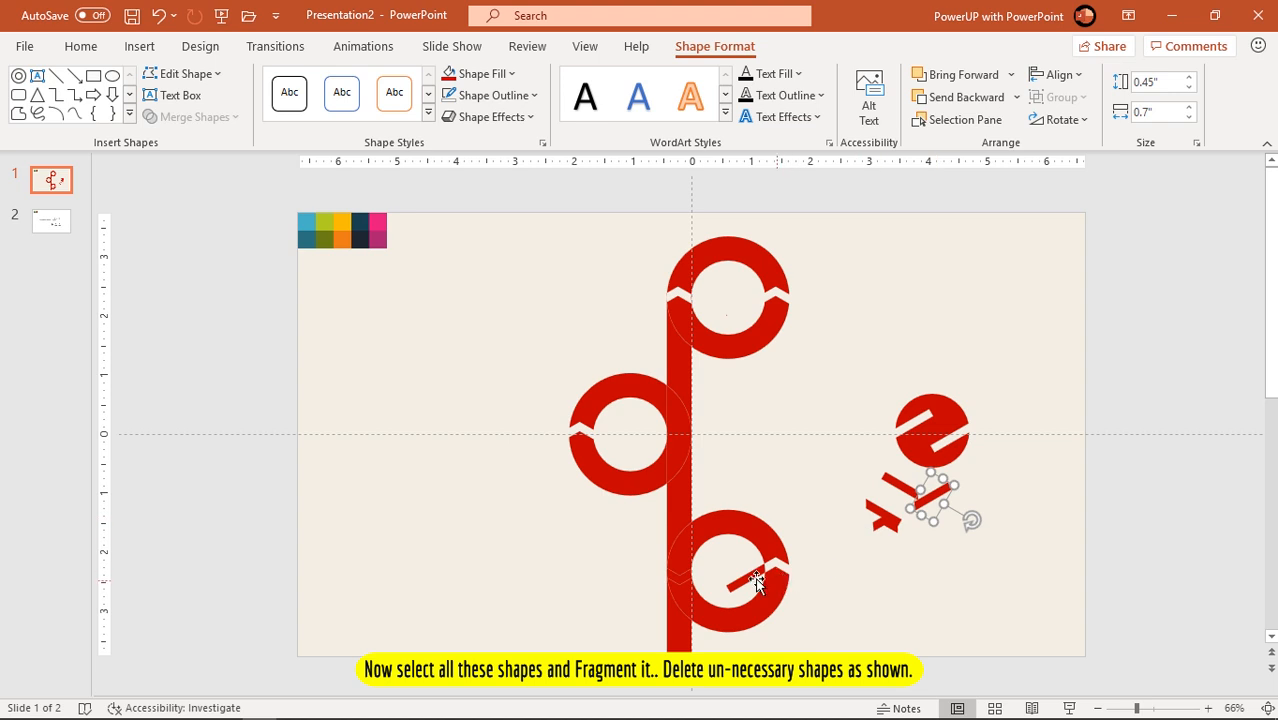
Pull the leftover fragments out of the lower ring and vertical bar, and delete all set-aside fragments including the circle
drag(686, 641, 945, 600)
drag(678, 578, 900, 535)
drag(983, 652, 827, 329)
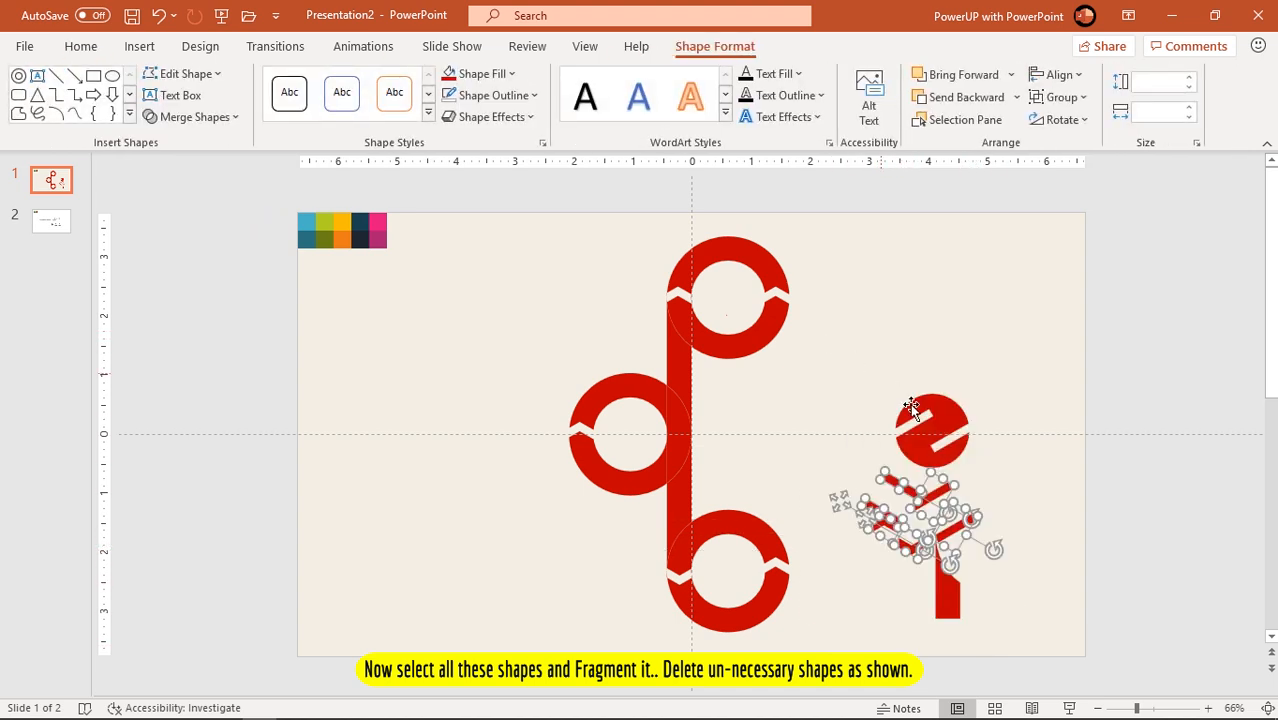
shift+click(938, 414)
shift+click(953, 610)
key(Delete)
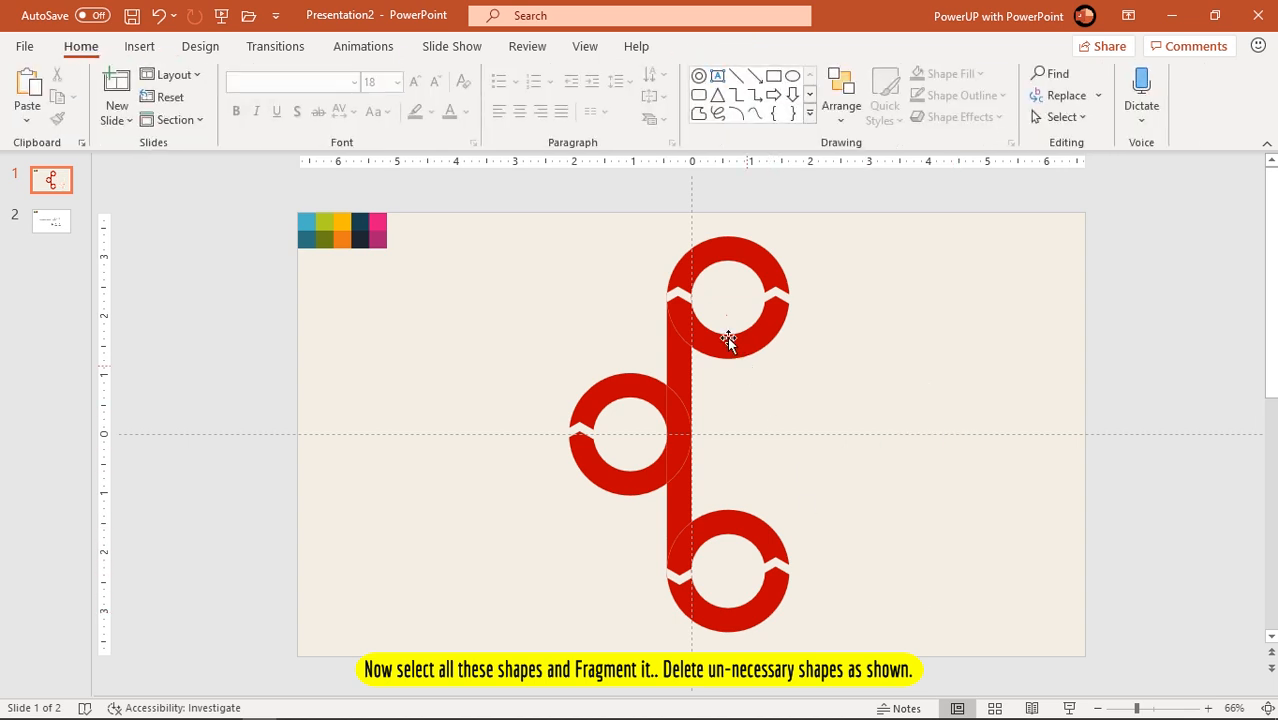
Delete the tiny sliver fragments at both edges of the upper ring's left arrow-shaped gap
click(677, 315)
ctrl+scroll(677, 315, up, 10)
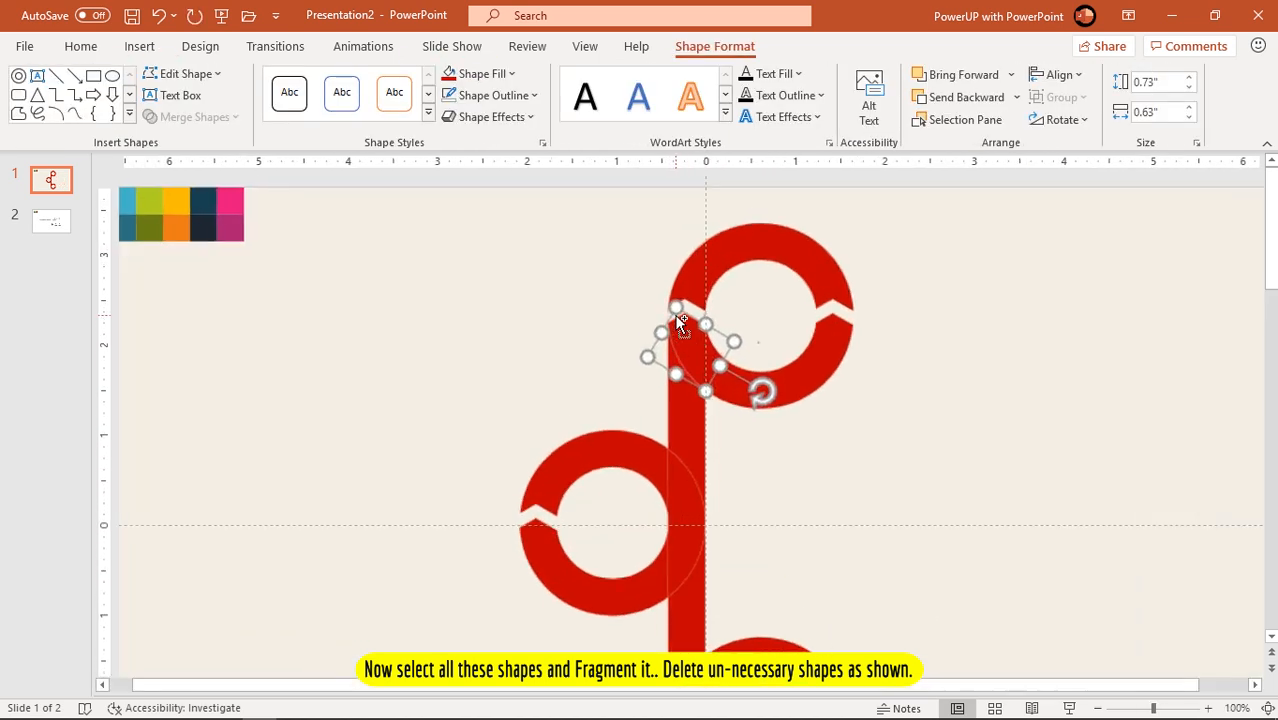
click(575, 343)
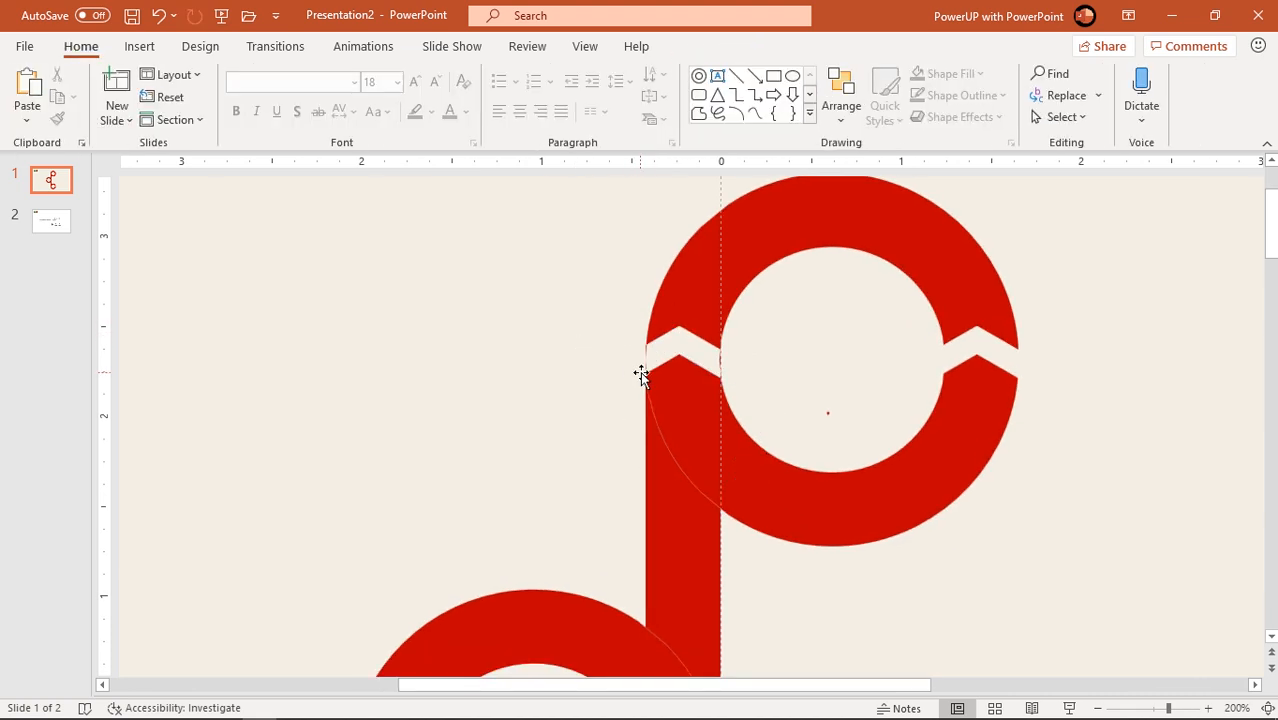
click(647, 361)
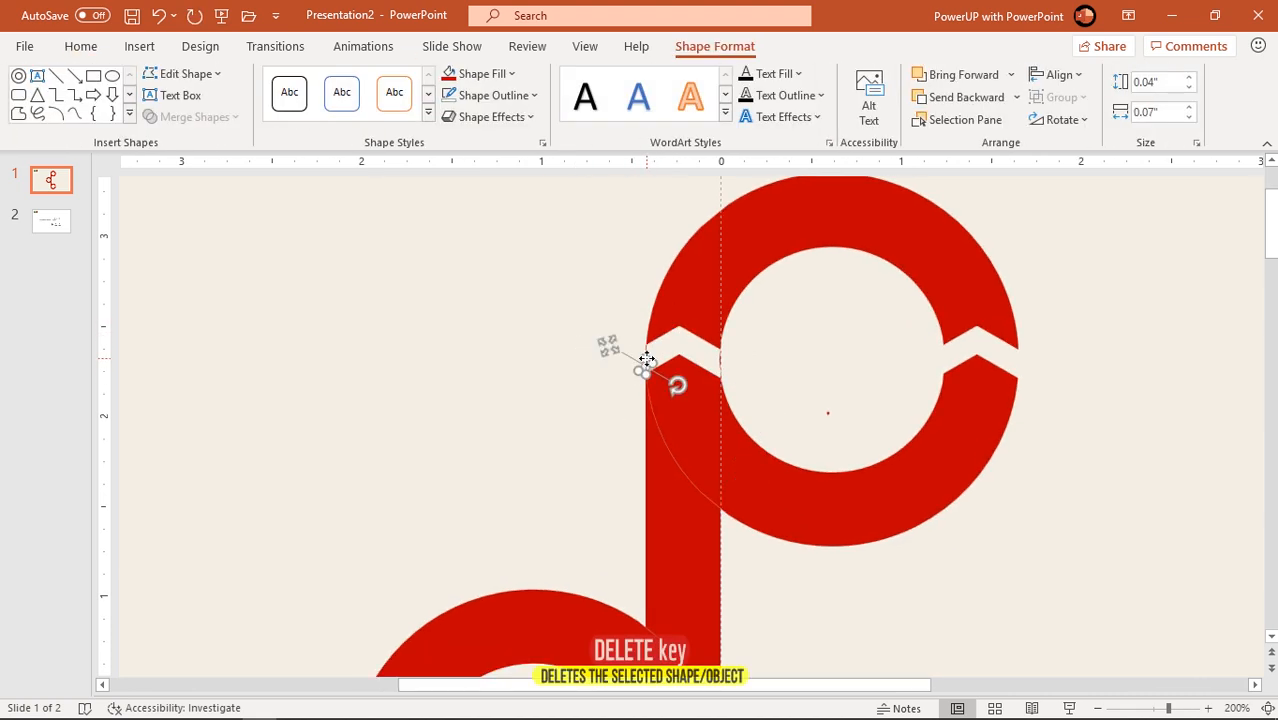
key(Delete)
click(647, 359)
key(Delete)
click(723, 361)
key(Delete)
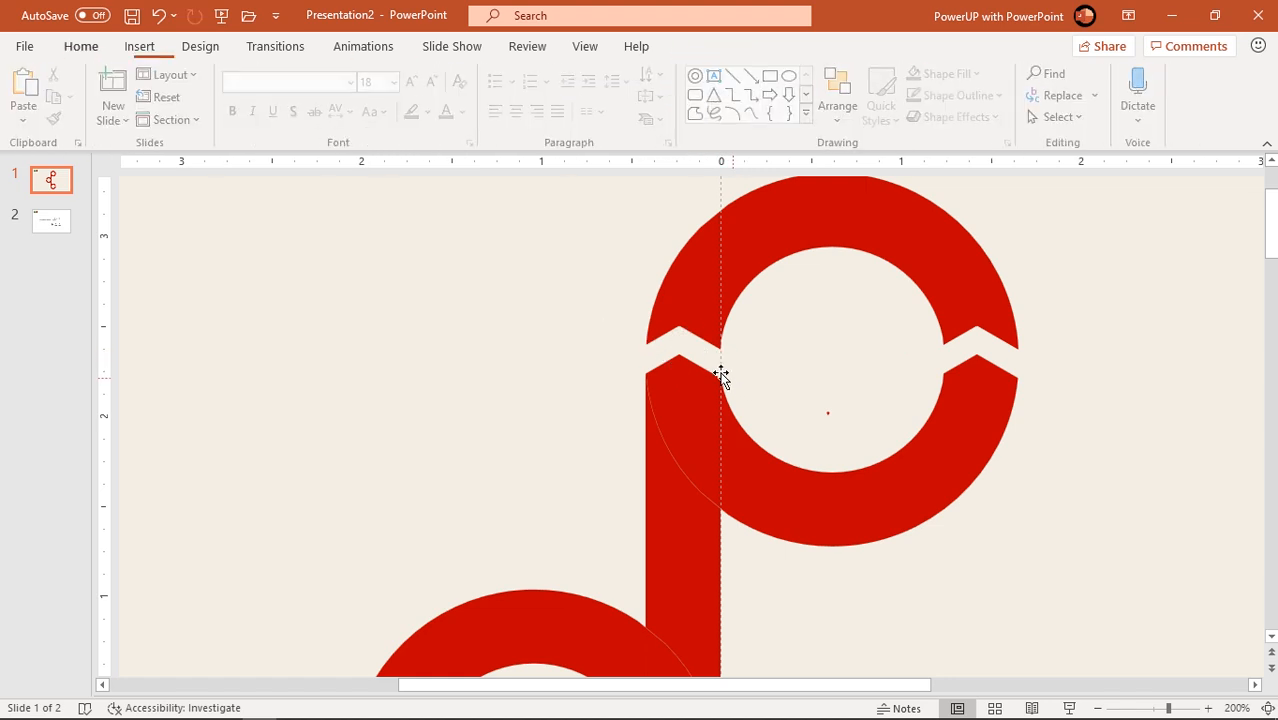
click(721, 378)
key(Delete)
Delete the tiny sliver fragments at both edges of the lower ring's left arrow-shaped gap
drag(1270, 226, 1270, 355)
click(645, 620)
key(Delete)
click(718, 616)
click(721, 624)
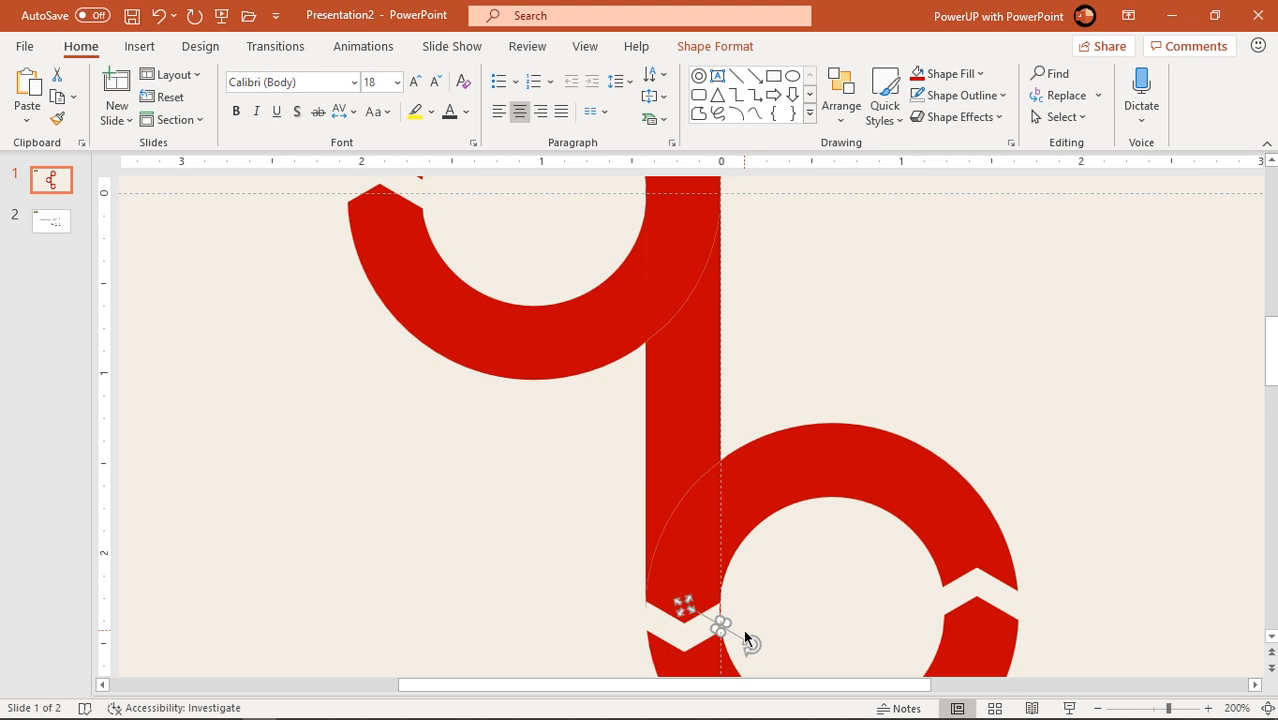
key(Delete)
click(721, 617)
key(Delete)
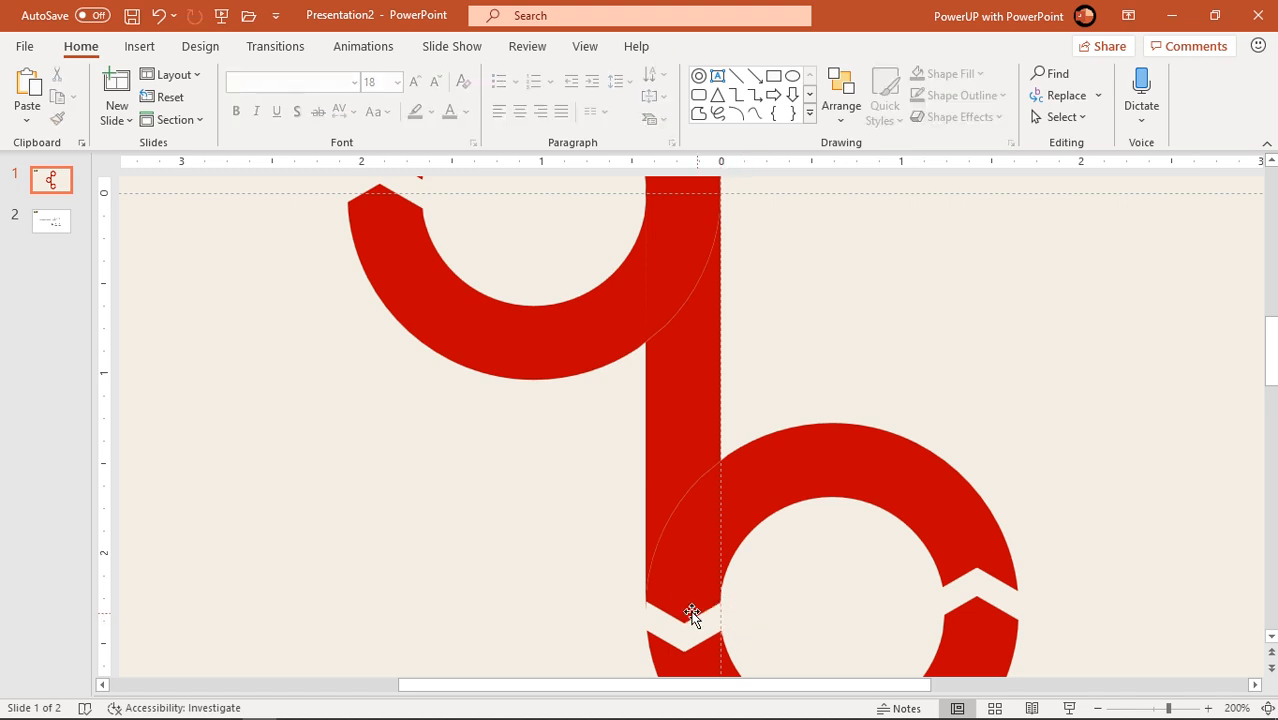
Give the middle ring's upper arc a linear gradient fill at 0°, removing the gradient stops at 100% and 83%
ctrl+scroll(610, 535, down, 10)
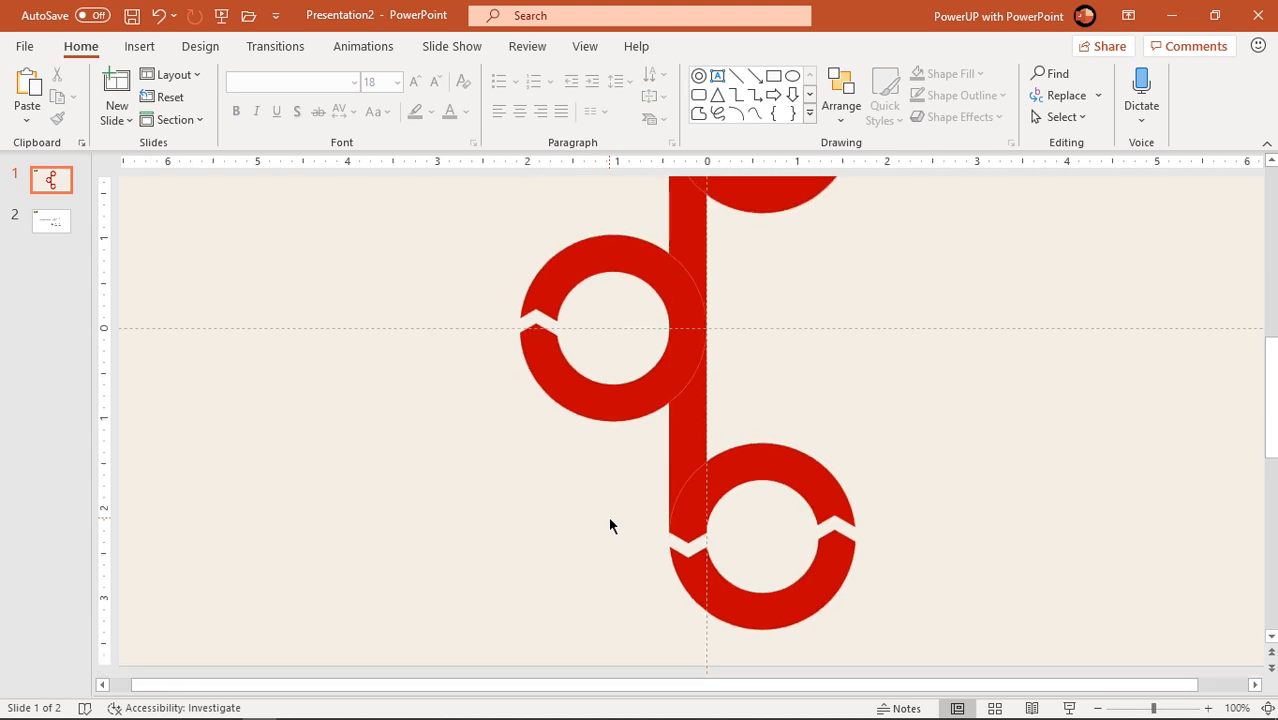
ctrl+scroll(615, 505, down, 3)
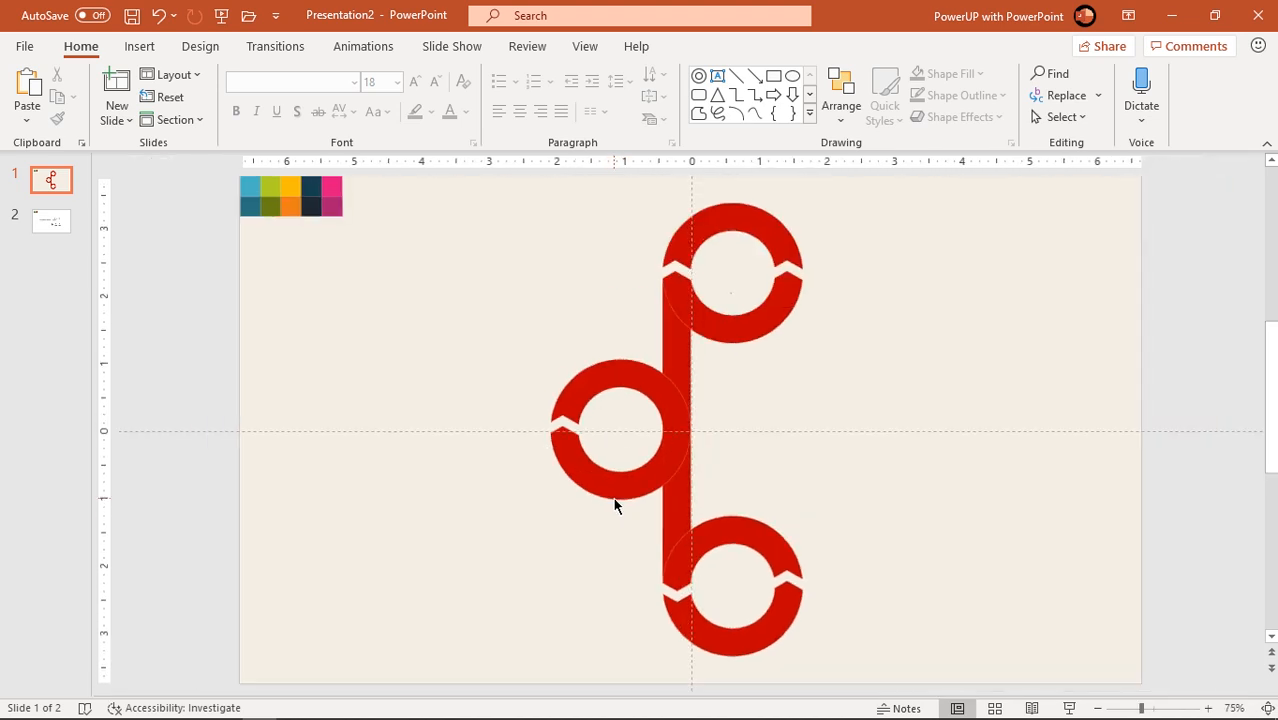
click(624, 381)
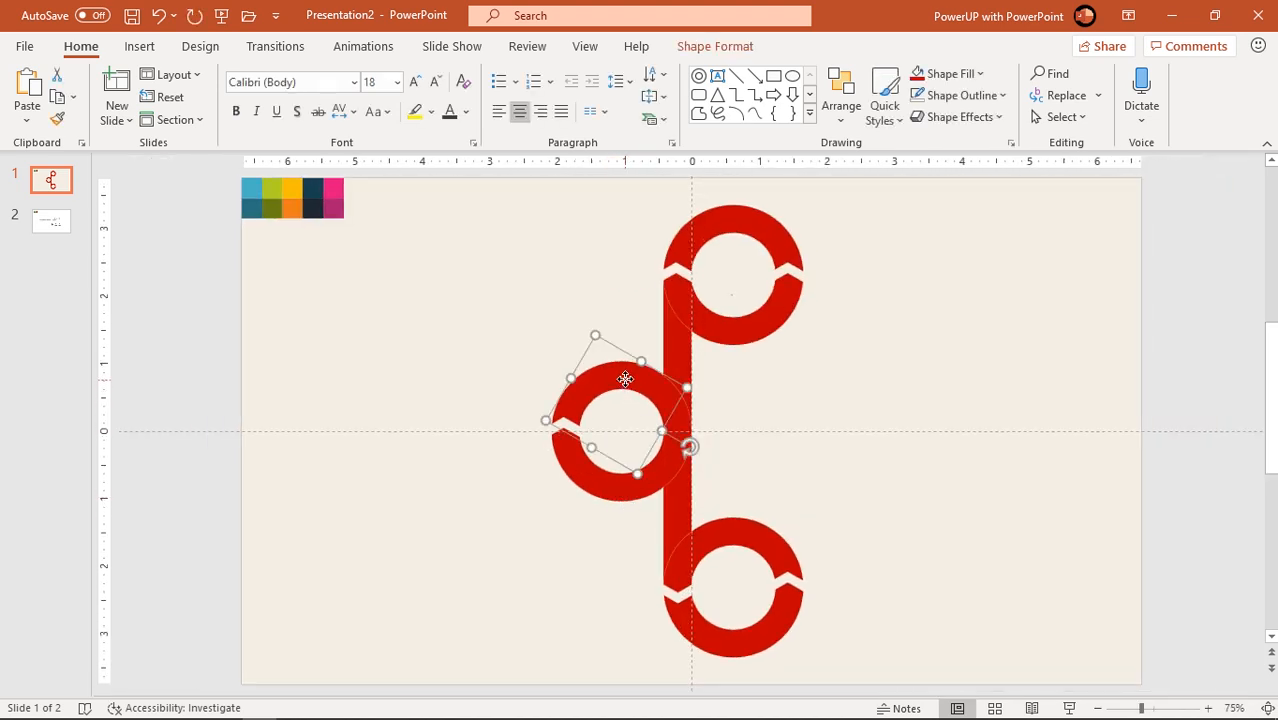
right_click(624, 379)
click(702, 668)
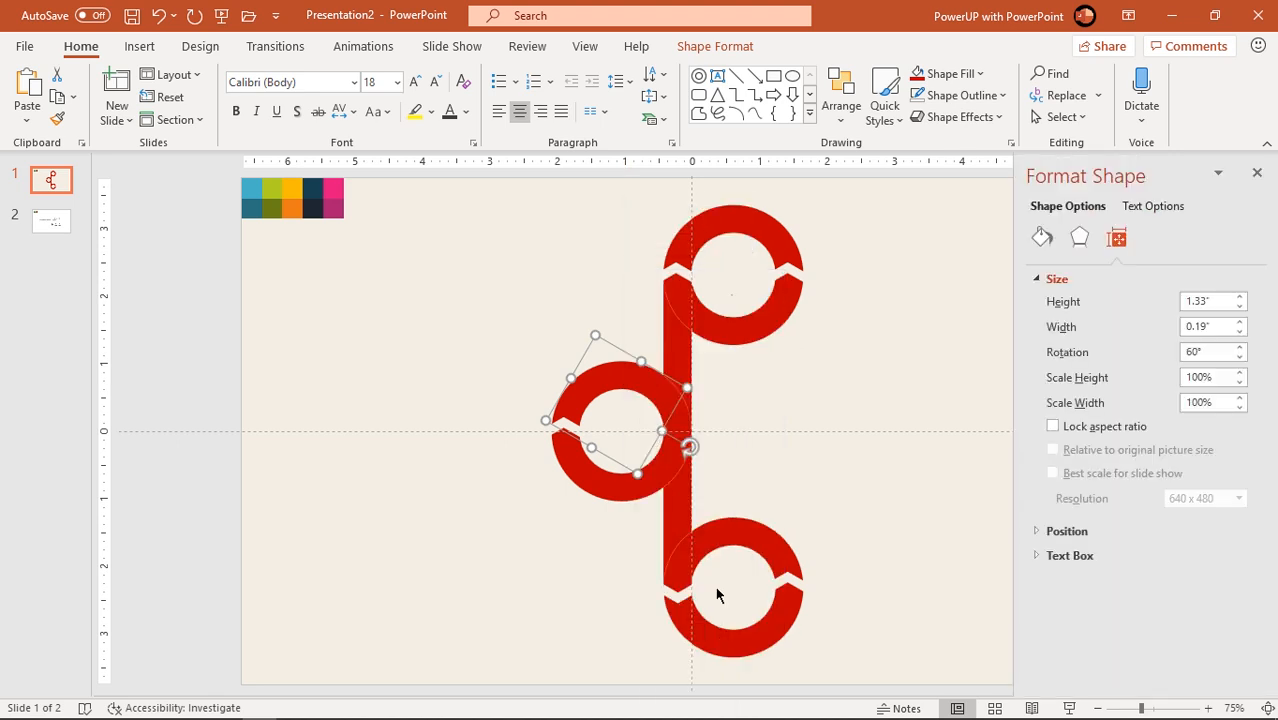
click(1079, 350)
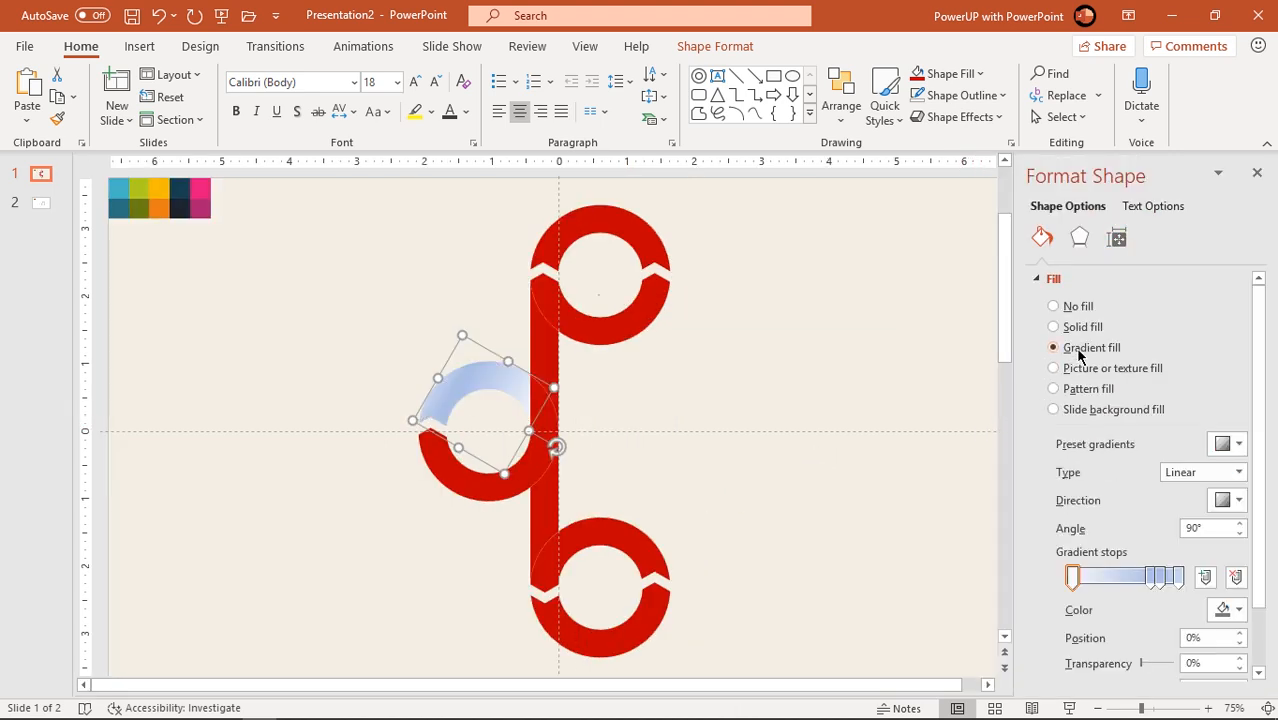
click(1175, 577)
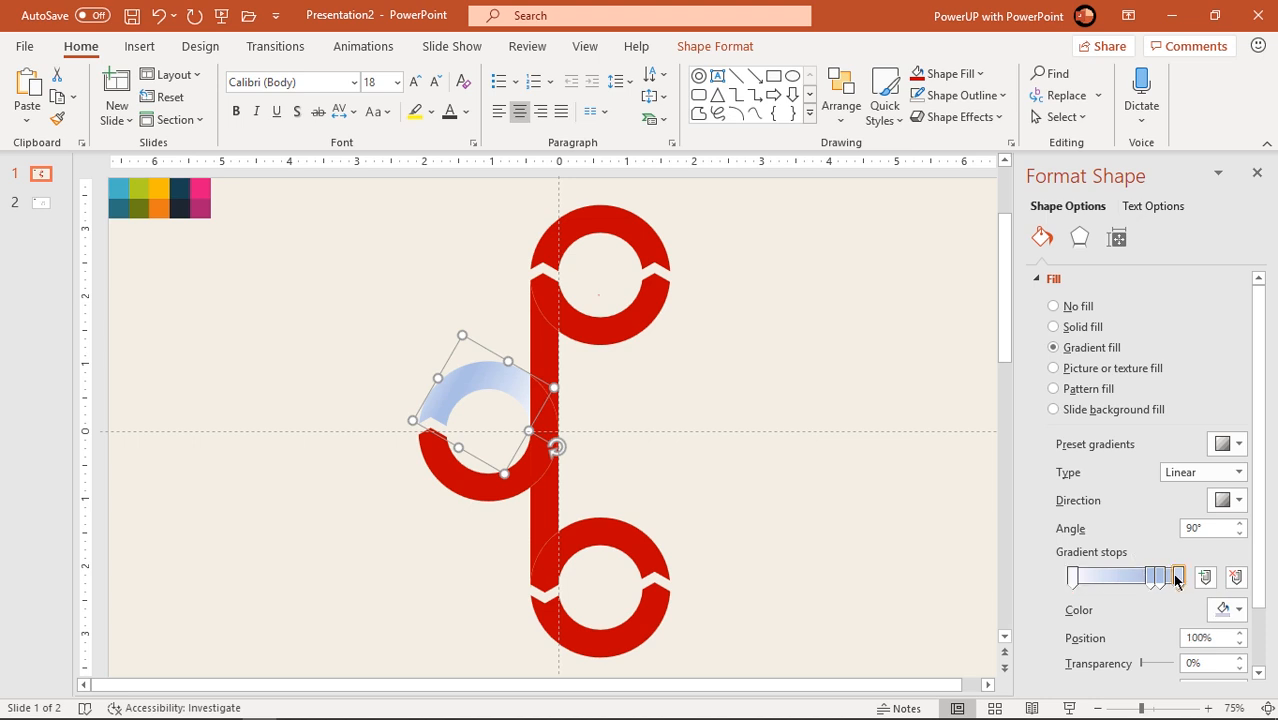
click(1236, 577)
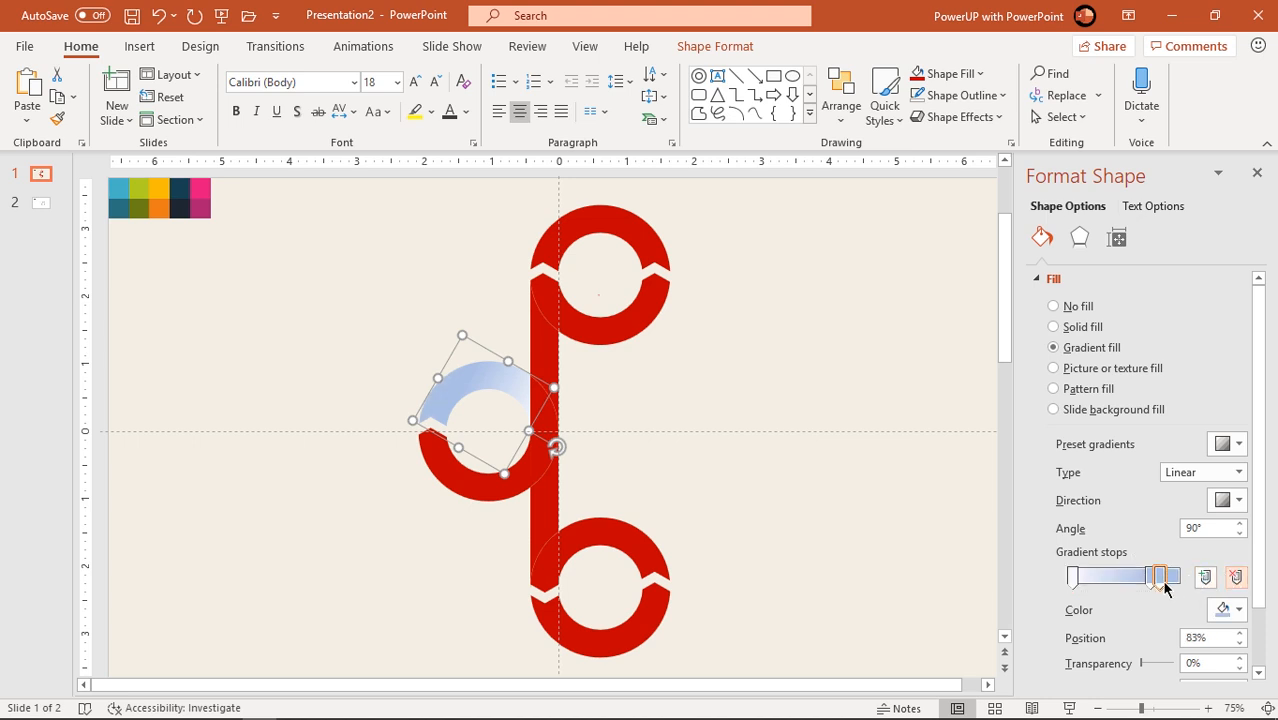
click(1236, 577)
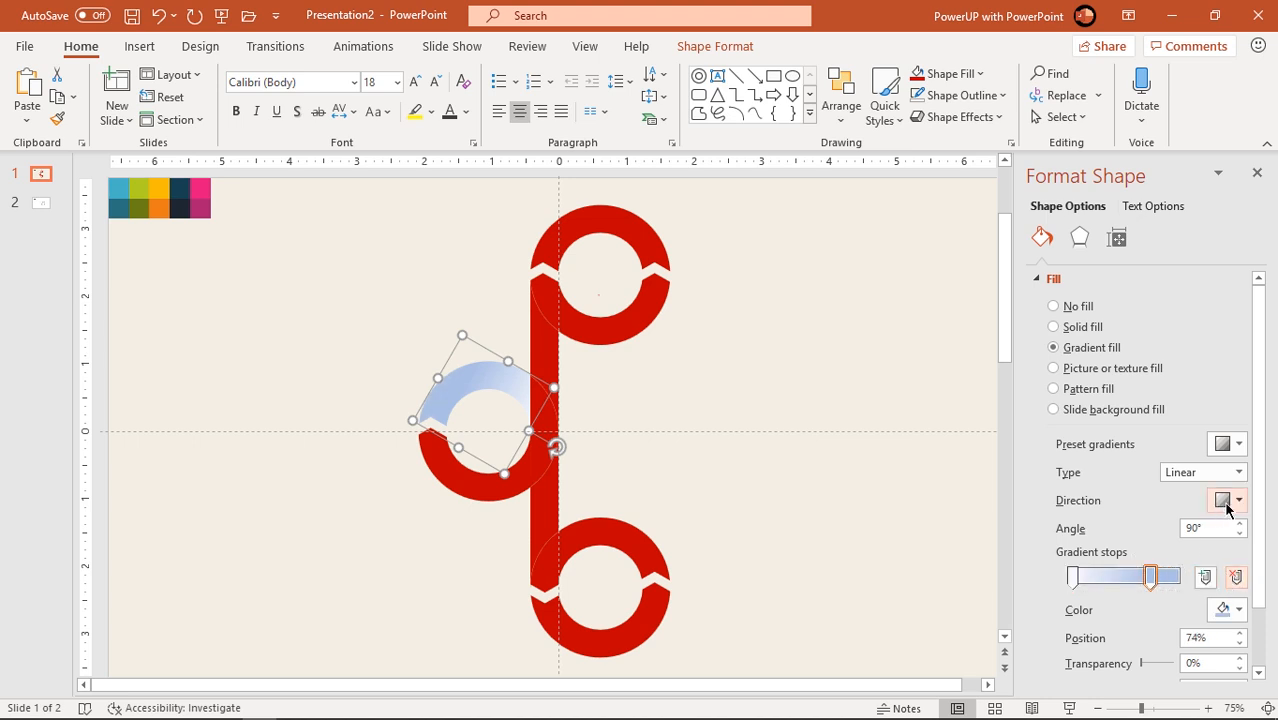
click(1223, 508)
click(1217, 530)
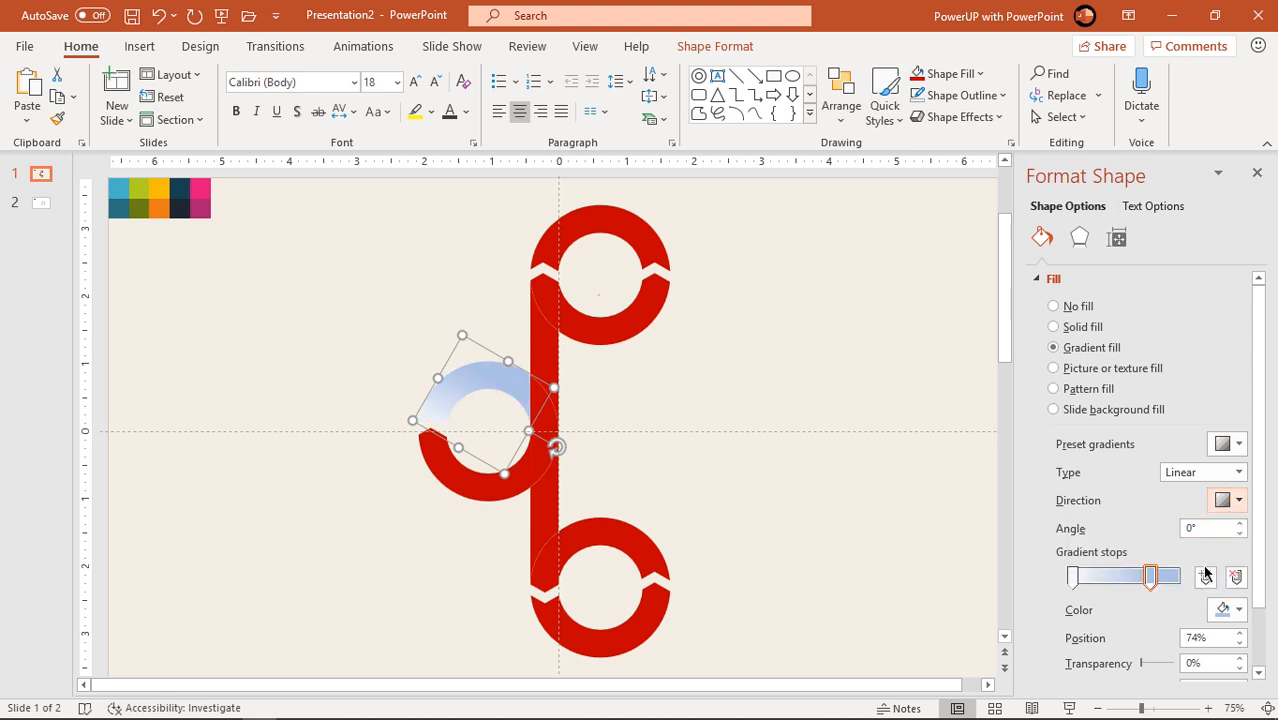
Sample the palette's dark teal for the arc's 74% gradient stop and its light blue for the 0% stop
click(1239, 609)
click(1133, 582)
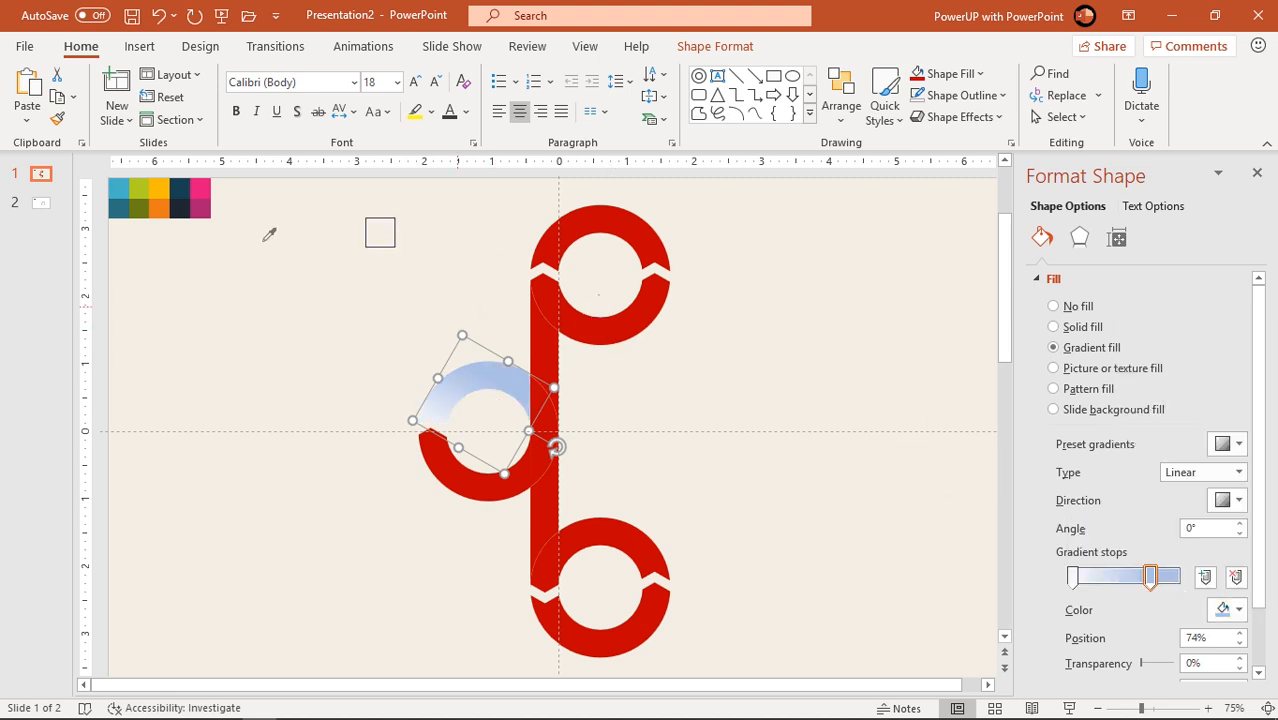
click(124, 208)
click(1073, 577)
click(1230, 609)
click(1189, 592)
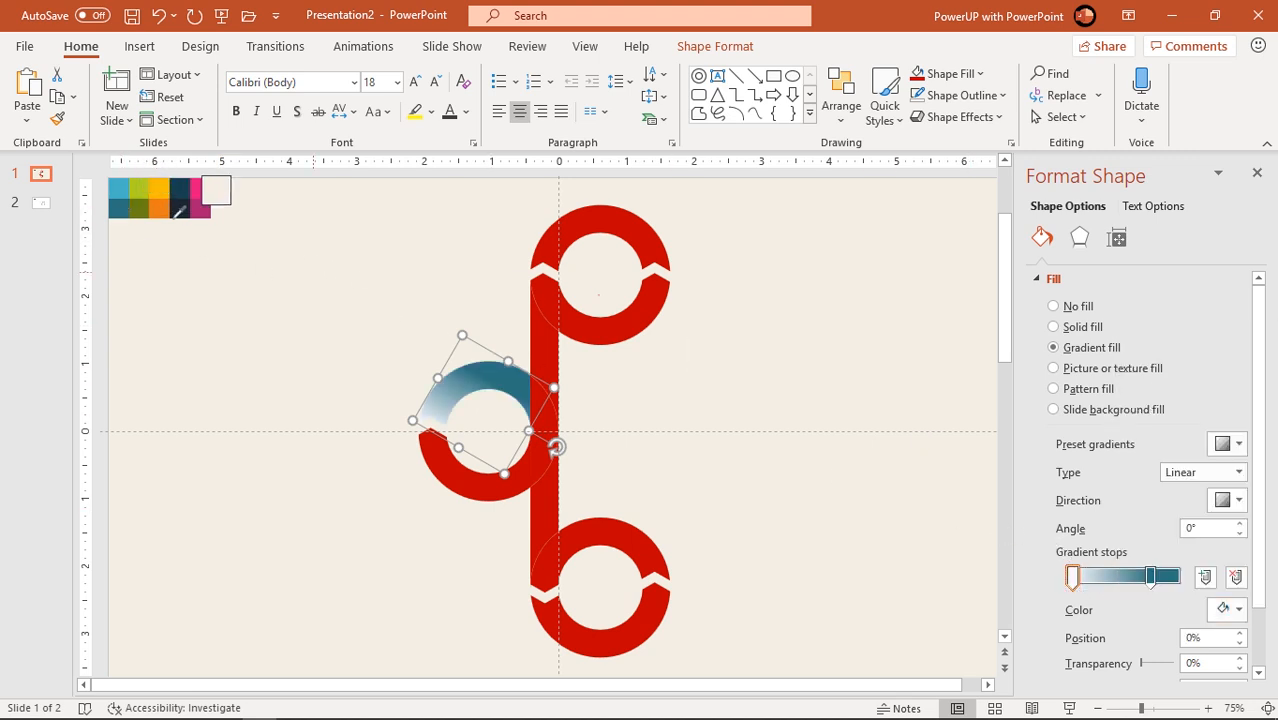
click(126, 190)
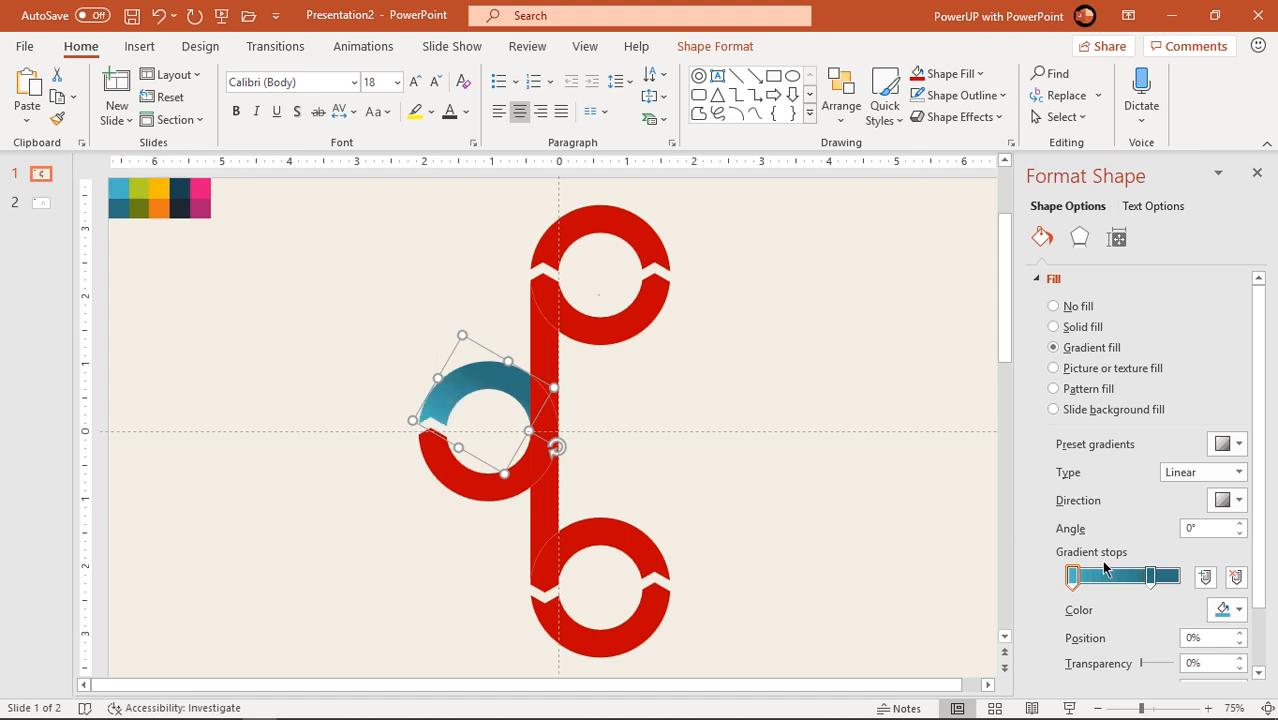
Refine the arc's gradient with a light blue stop at 68%, a dark teal stop at 89% and an angle of 300°
mouse_move(1148, 576)
mouse_down()
mouse_move(1178, 577)
mouse_move(1098, 577)
mouse_move(1143, 579)
mouse_up()
click(1238, 525)
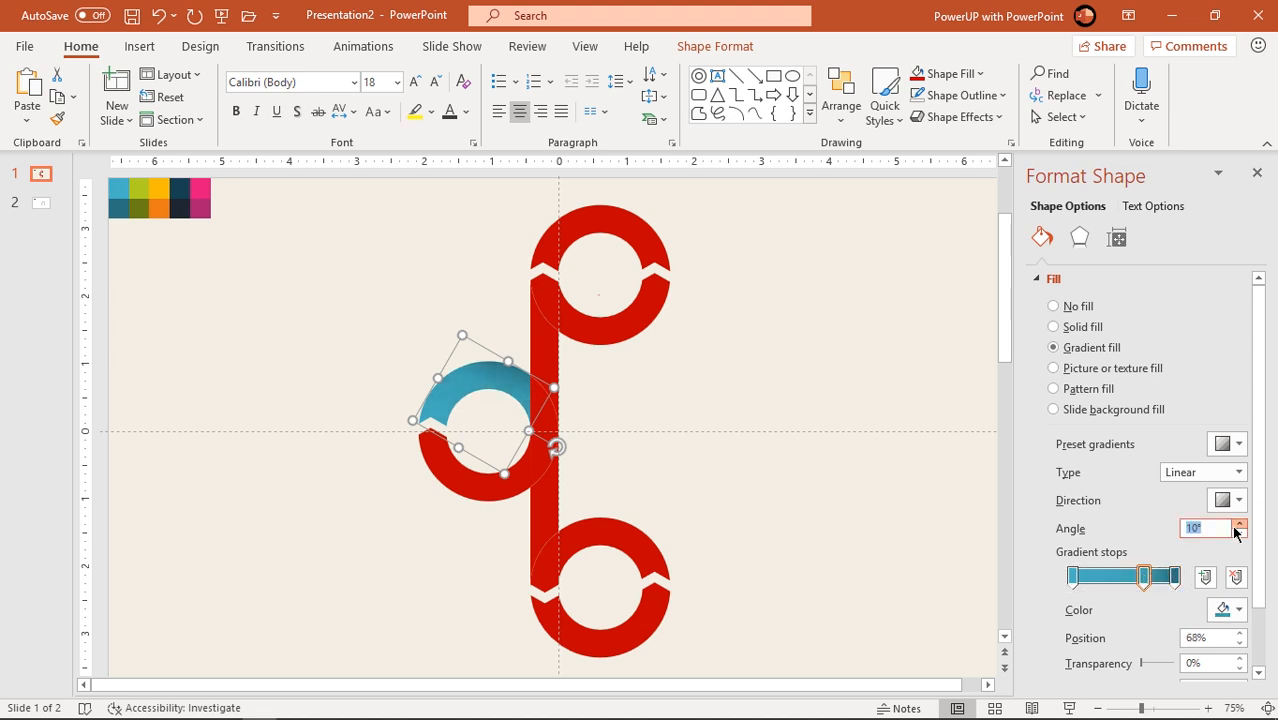
click(1238, 534)
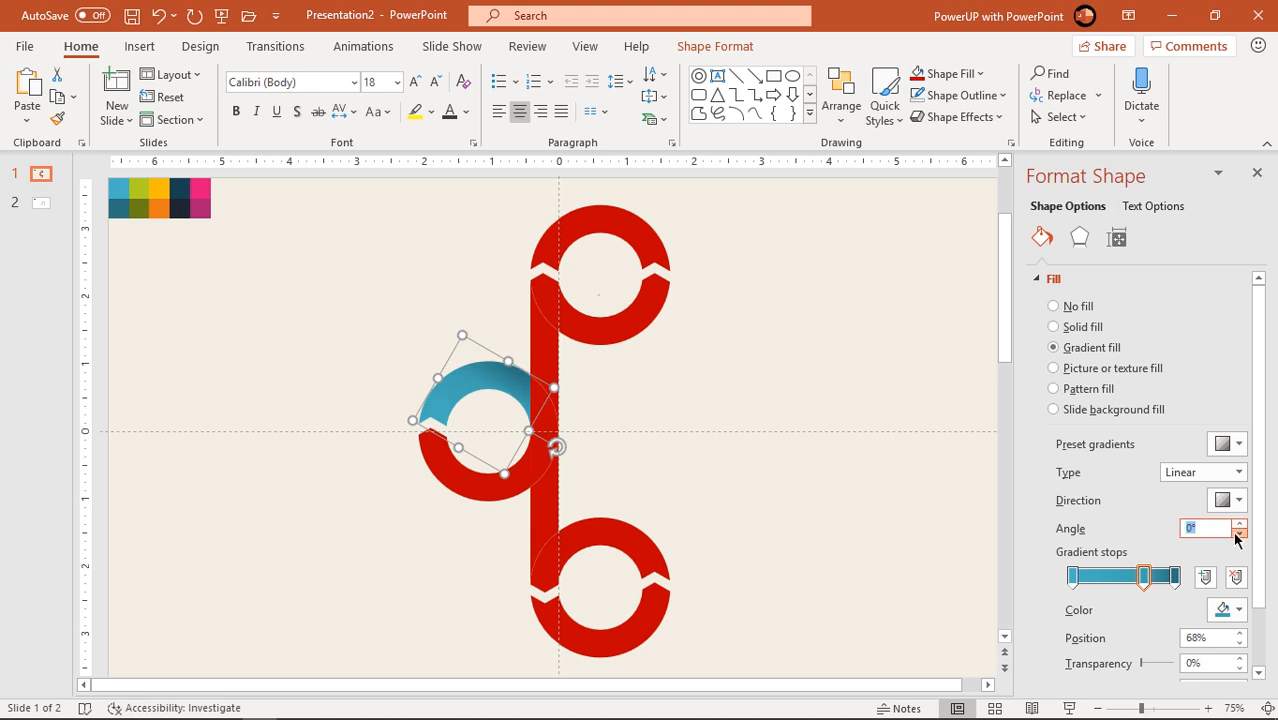
click(1237, 525)
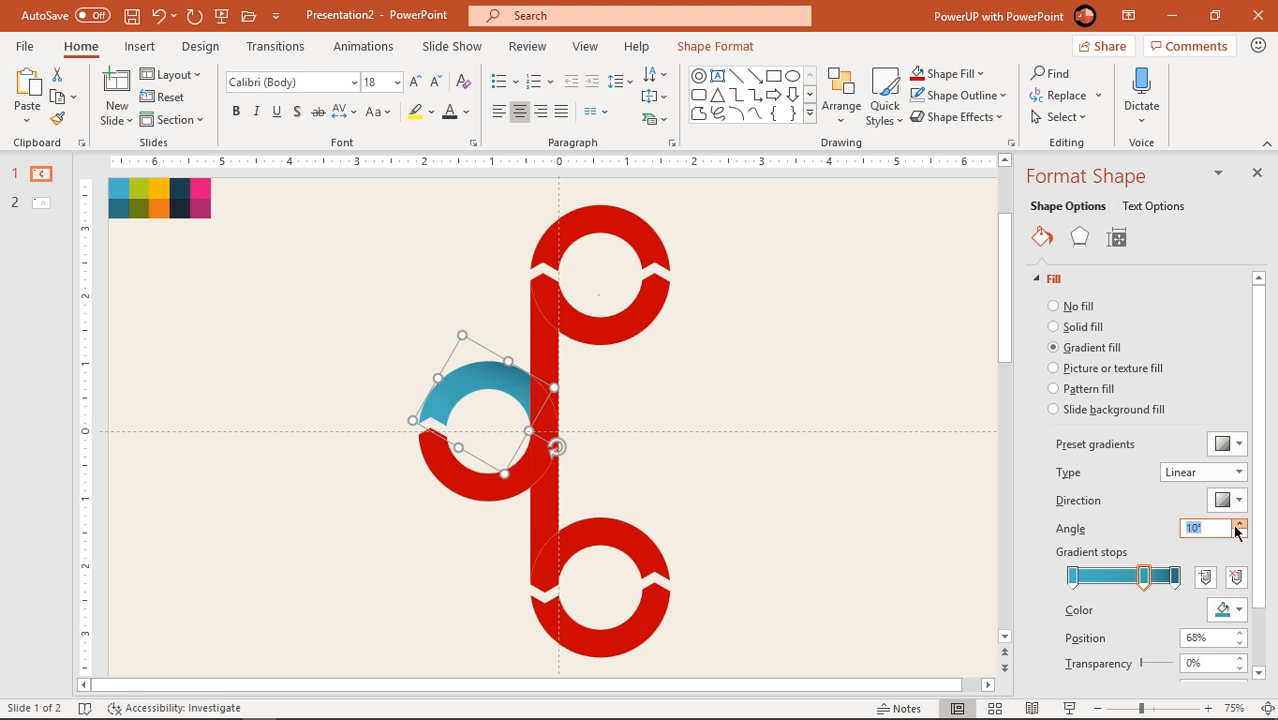
click(1237, 526)
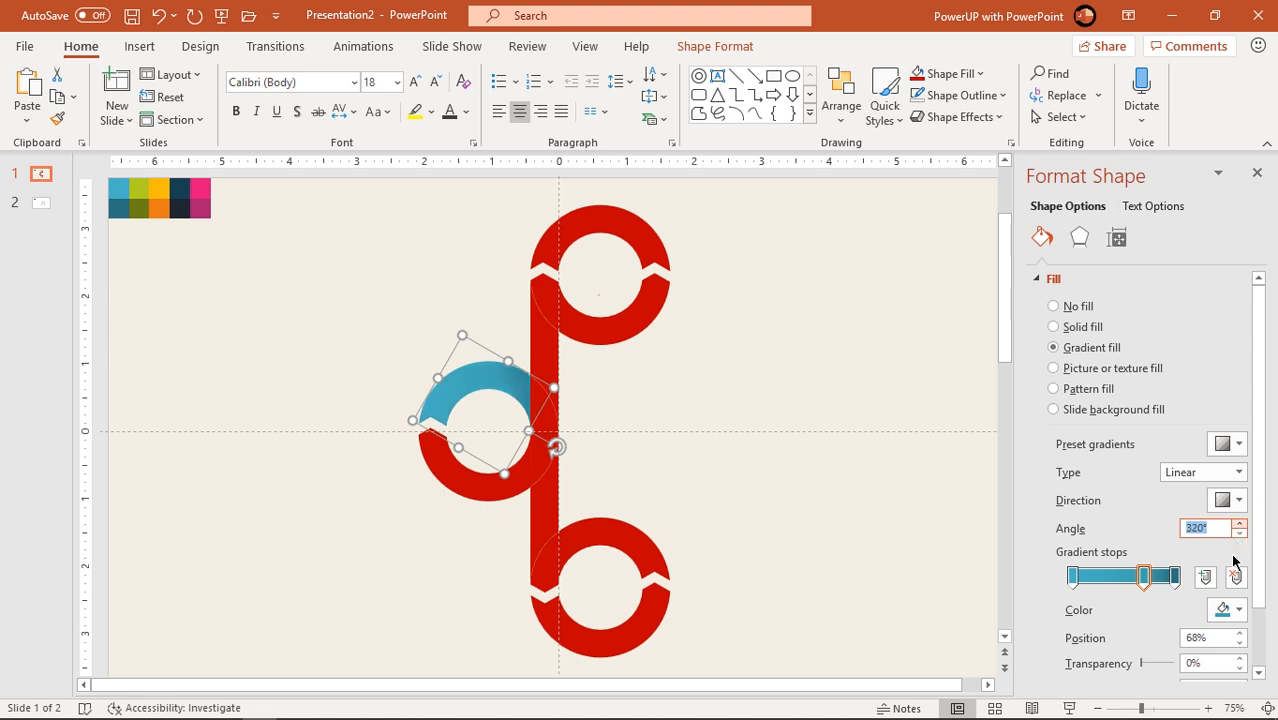
drag(1174, 582, 1166, 586)
click(1238, 535)
click(777, 409)
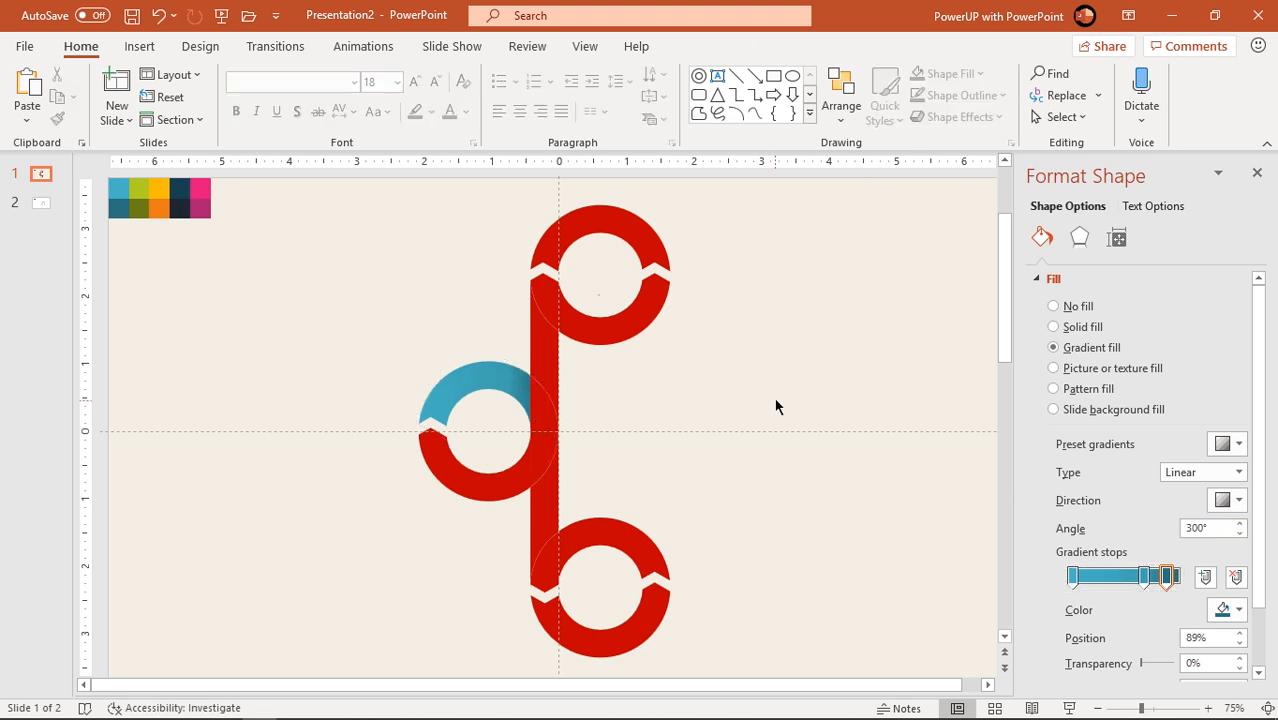
Union the middle ring's lower arc with the adjoining fragments of the vertical bar up to the upper ring's gap
click(445, 453)
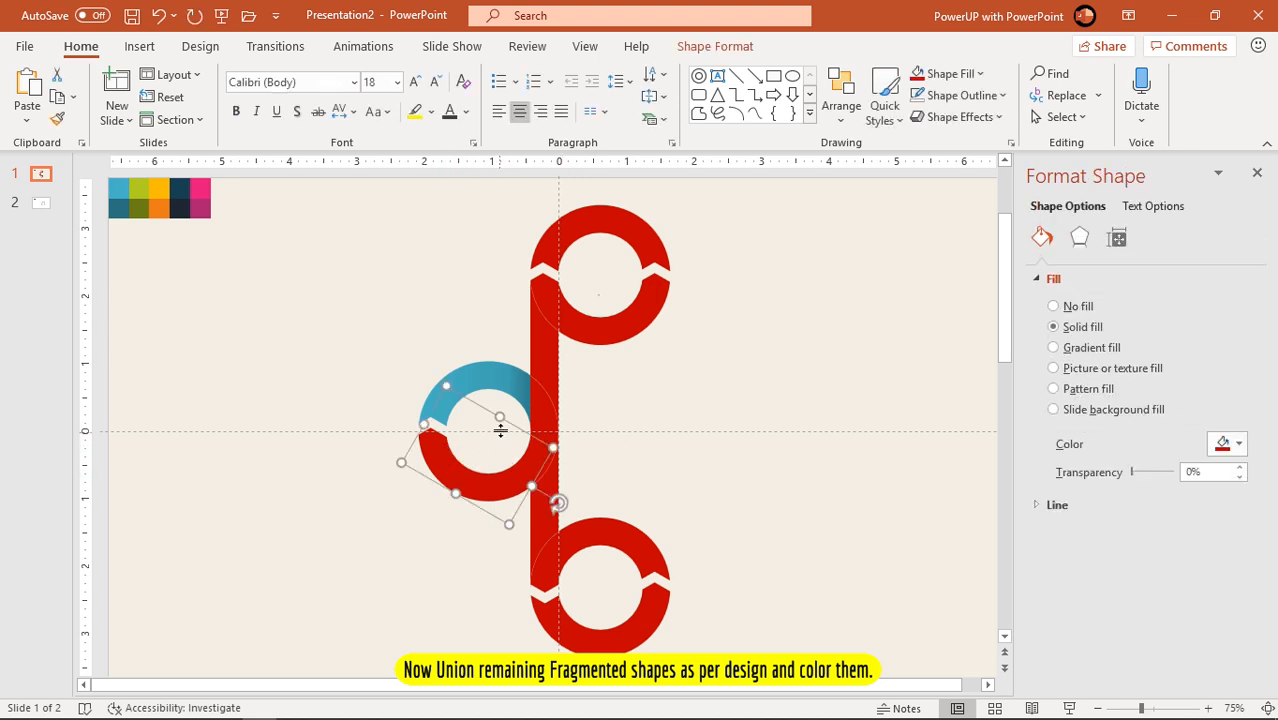
shift+click(548, 393)
shift+click(551, 362)
shift+click(550, 307)
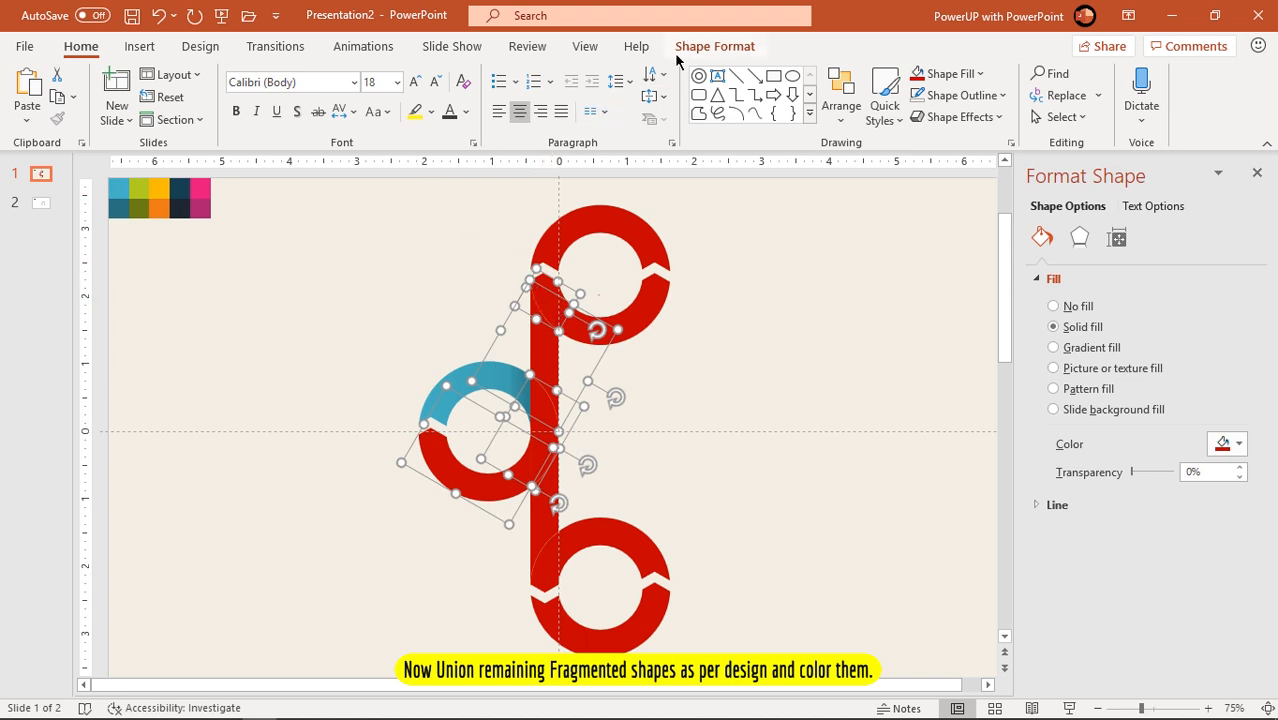
click(713, 46)
click(175, 117)
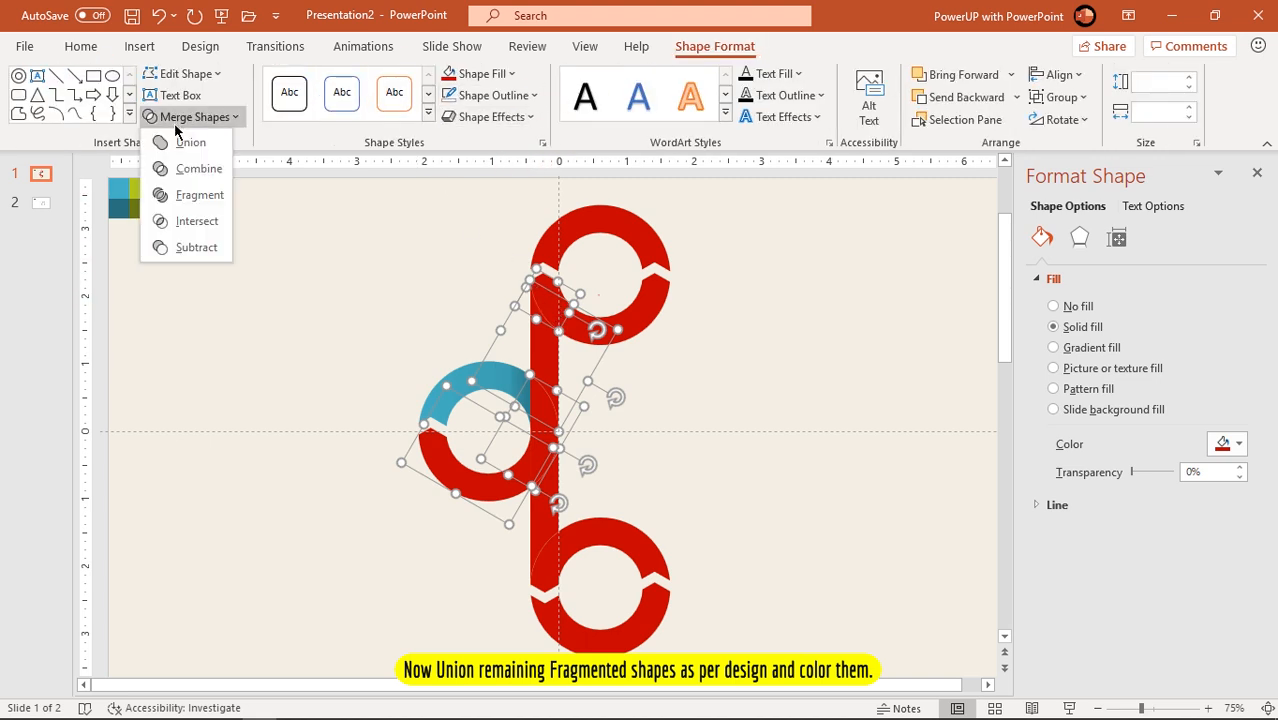
click(172, 139)
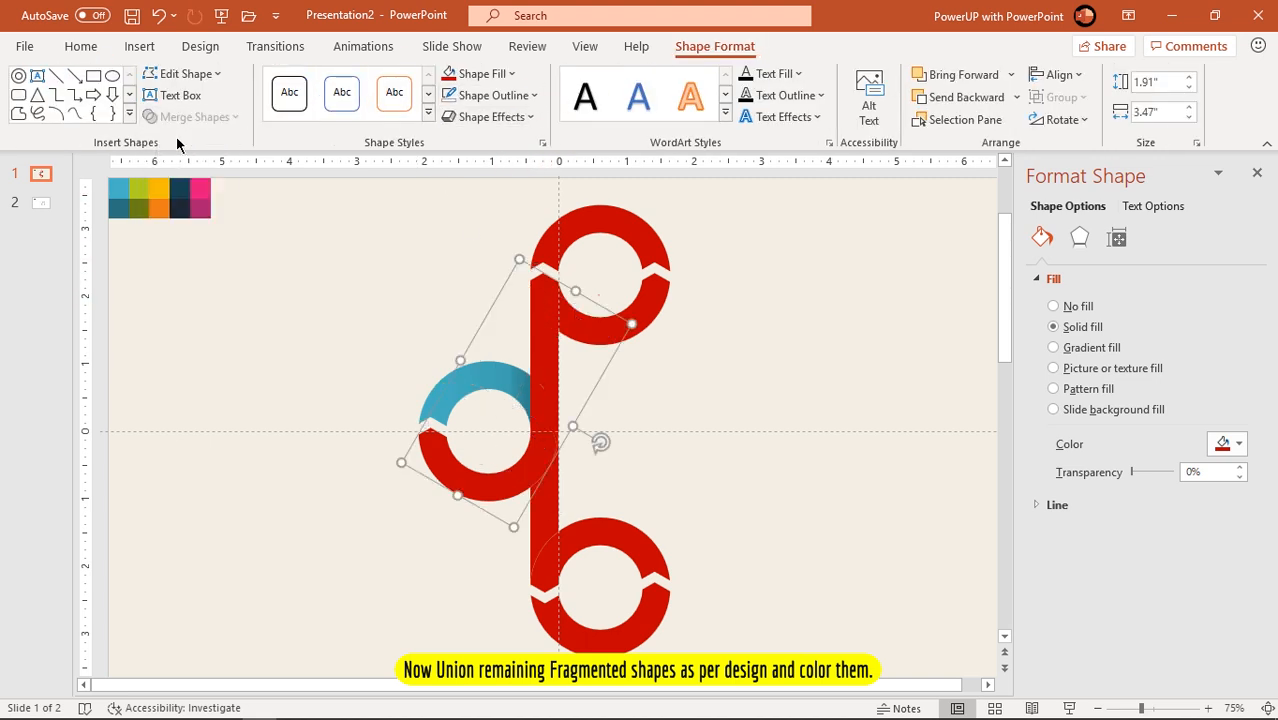
Apply a gradient fill to the merged shape and sample the palette's dark olive green for the 89% stop
click(1090, 350)
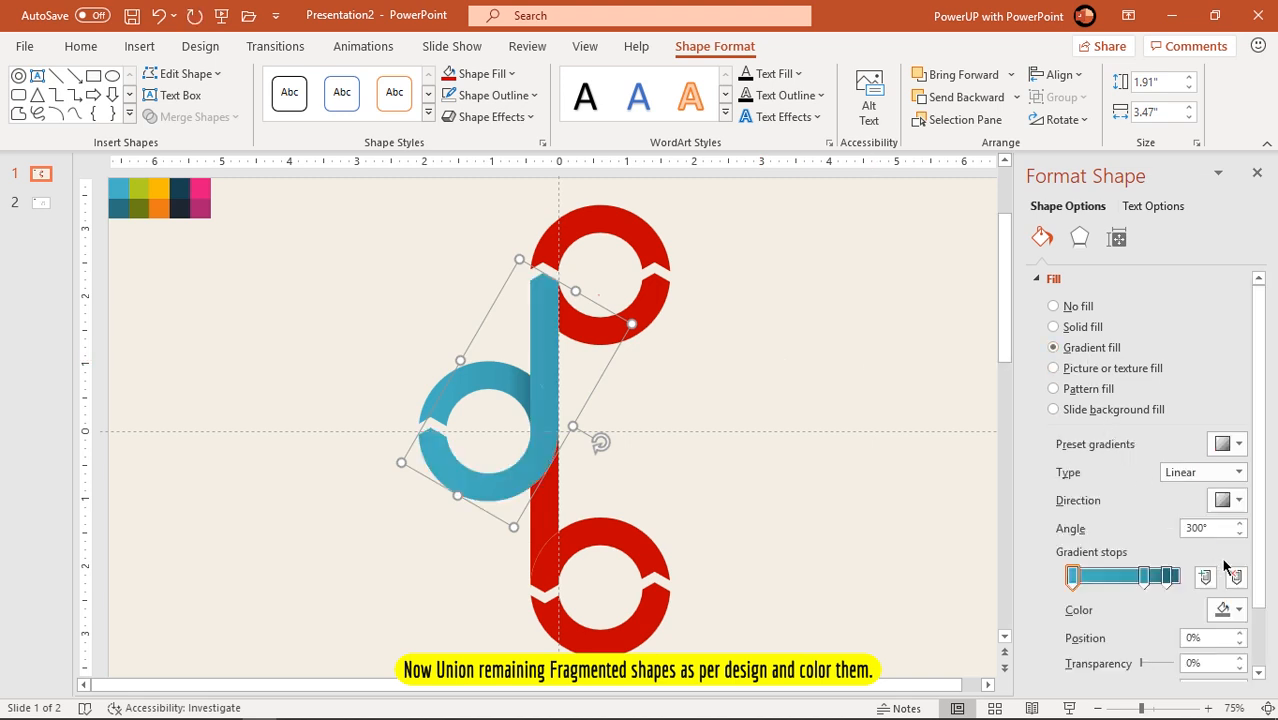
click(1169, 577)
click(1233, 607)
click(1165, 583)
click(141, 206)
Sample the palette's lime green for the merged shape's 68% gradient stop and give the 0% stop the same lime green
click(1144, 578)
click(1233, 609)
click(1160, 585)
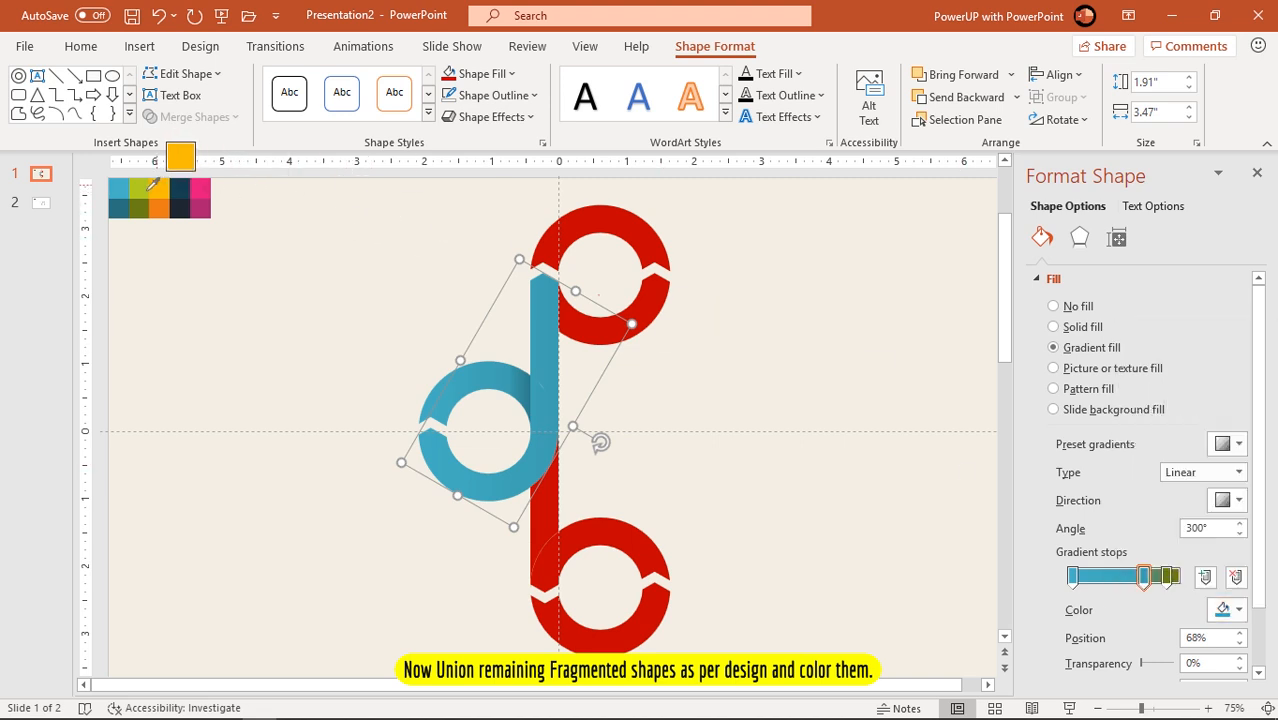
click(141, 188)
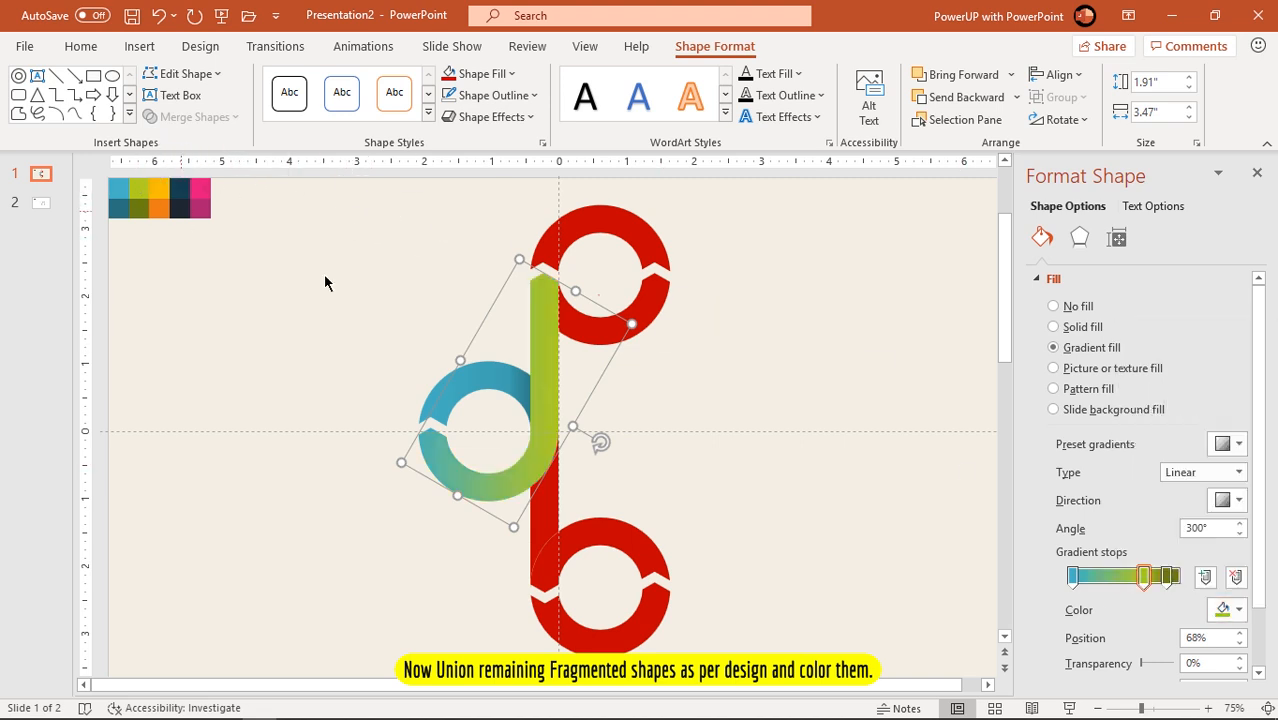
click(1073, 574)
click(1230, 609)
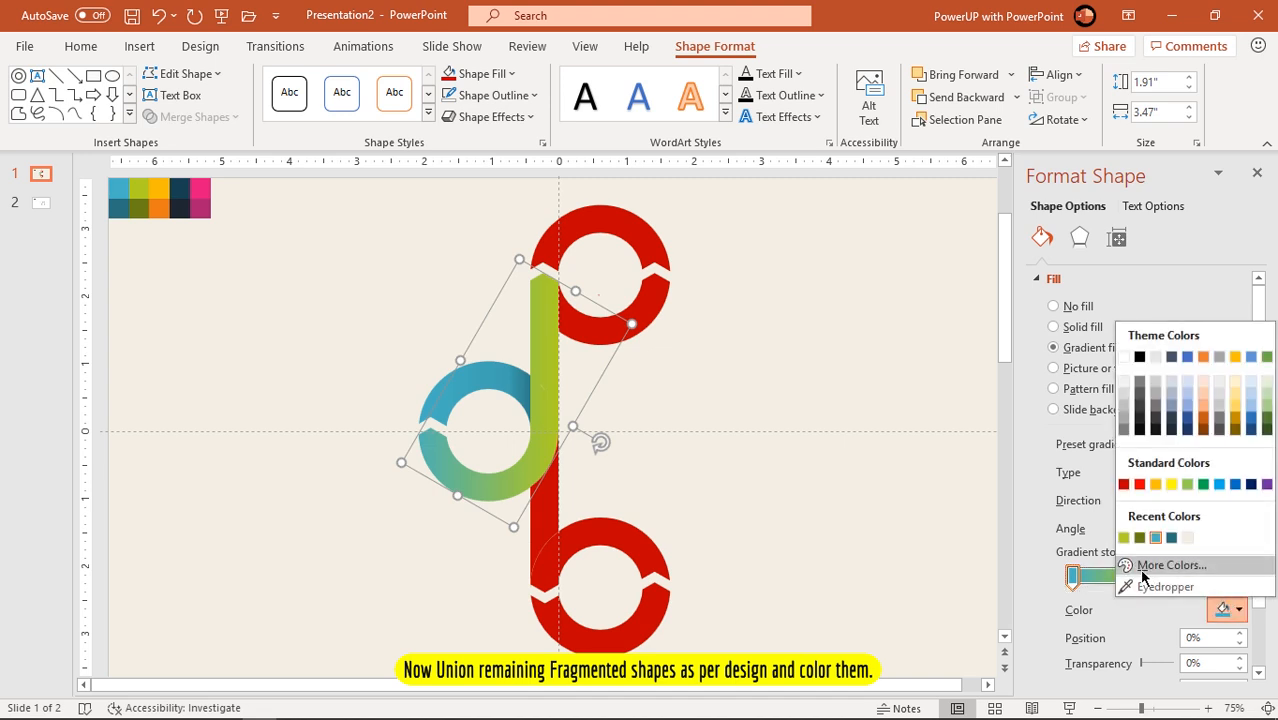
click(1124, 538)
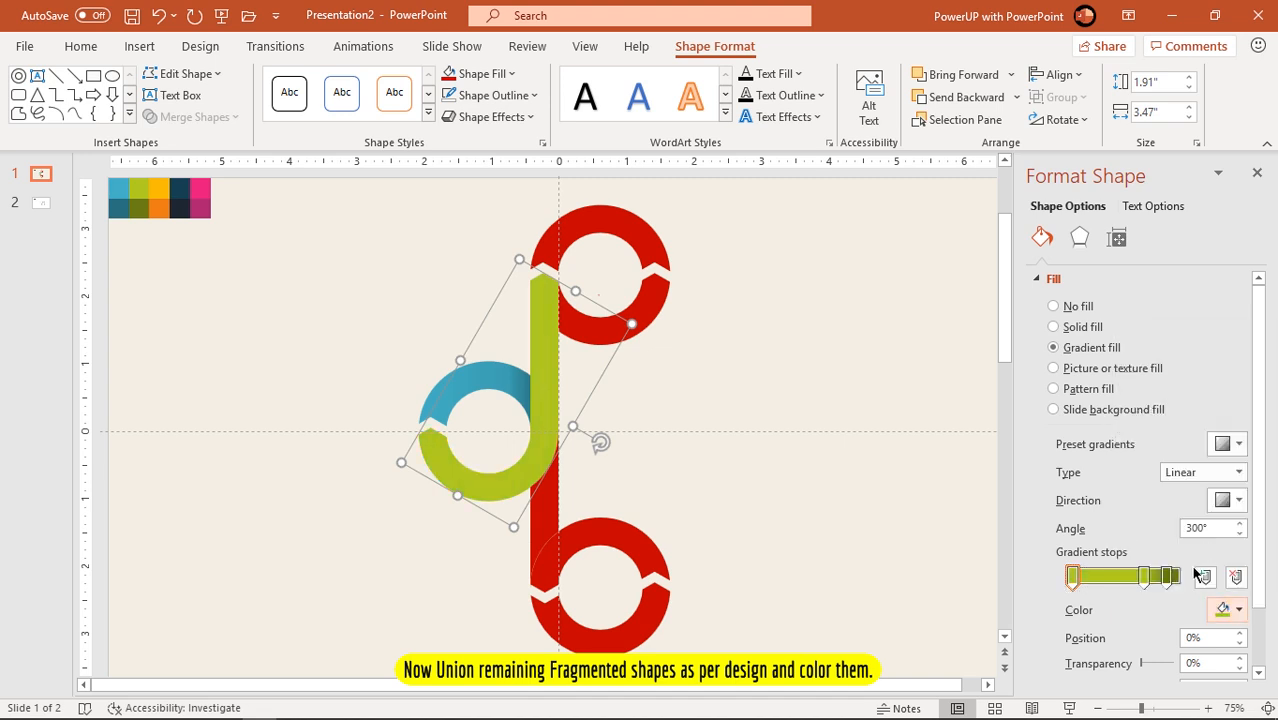
Remove the 68% gradient stop, move the dark olive stop to 100% and set the gradient angle to 210°
click(1146, 580)
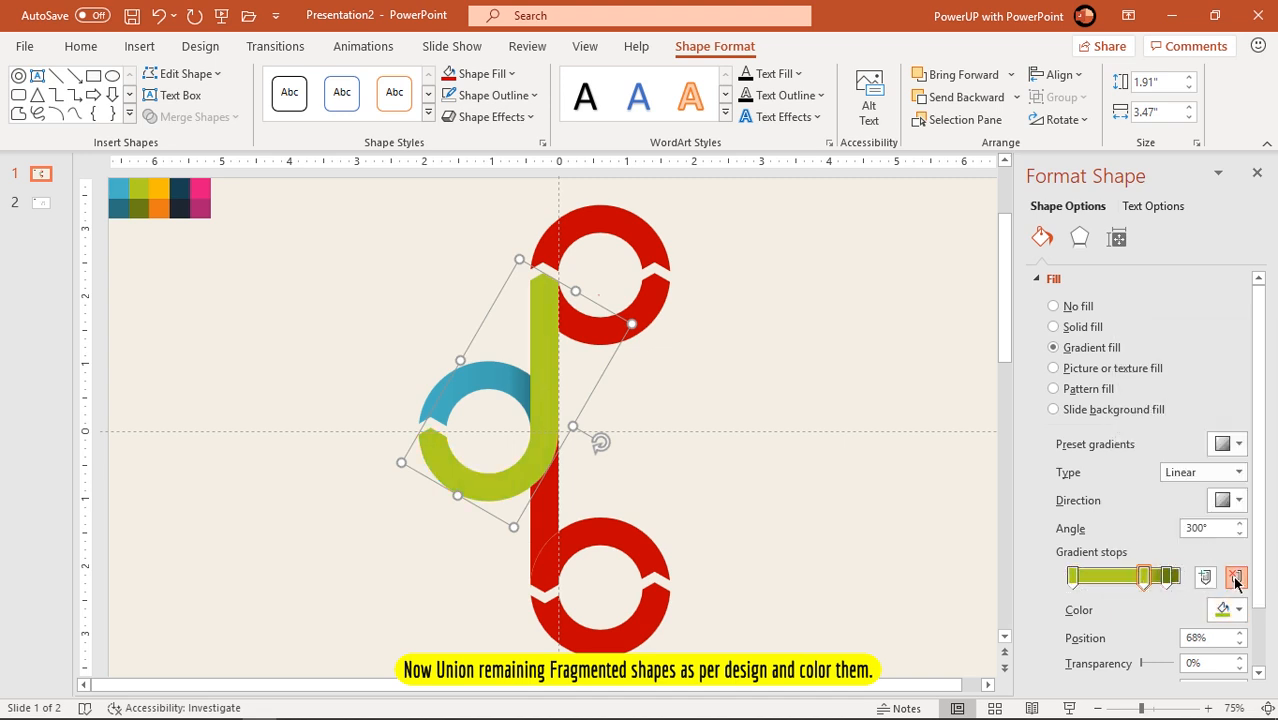
click(1235, 579)
click(1238, 500)
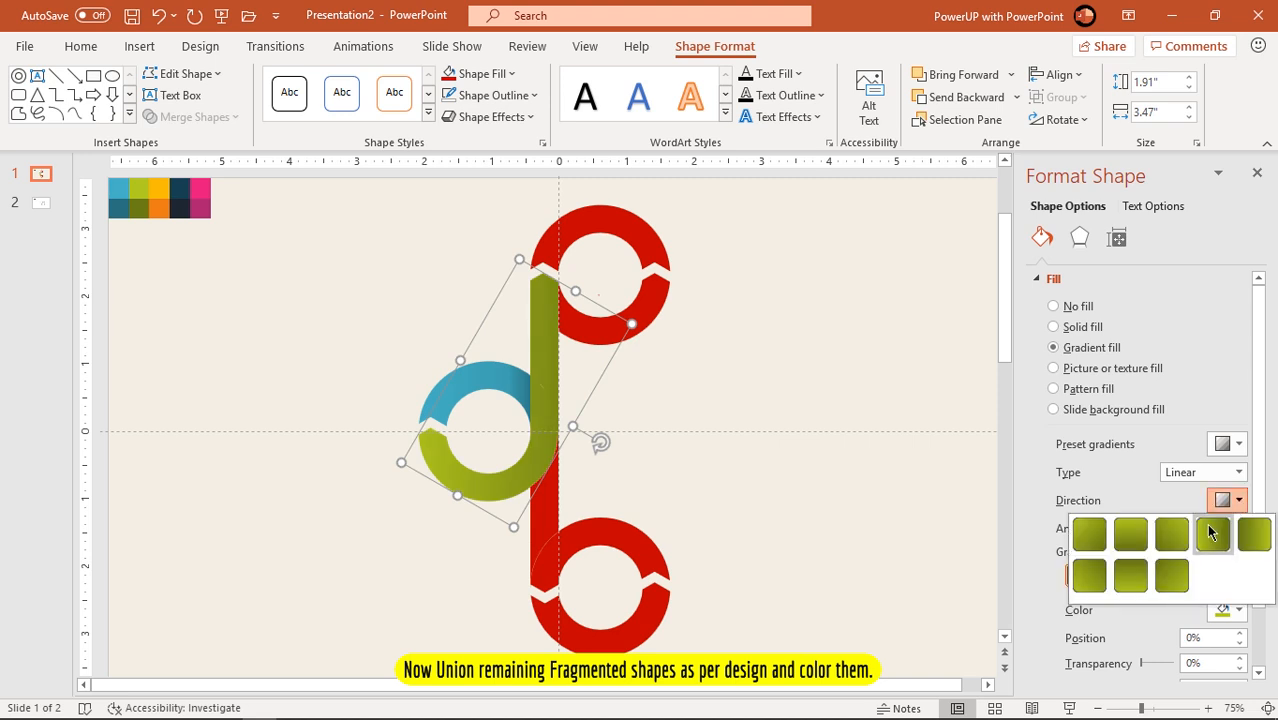
click(1177, 575)
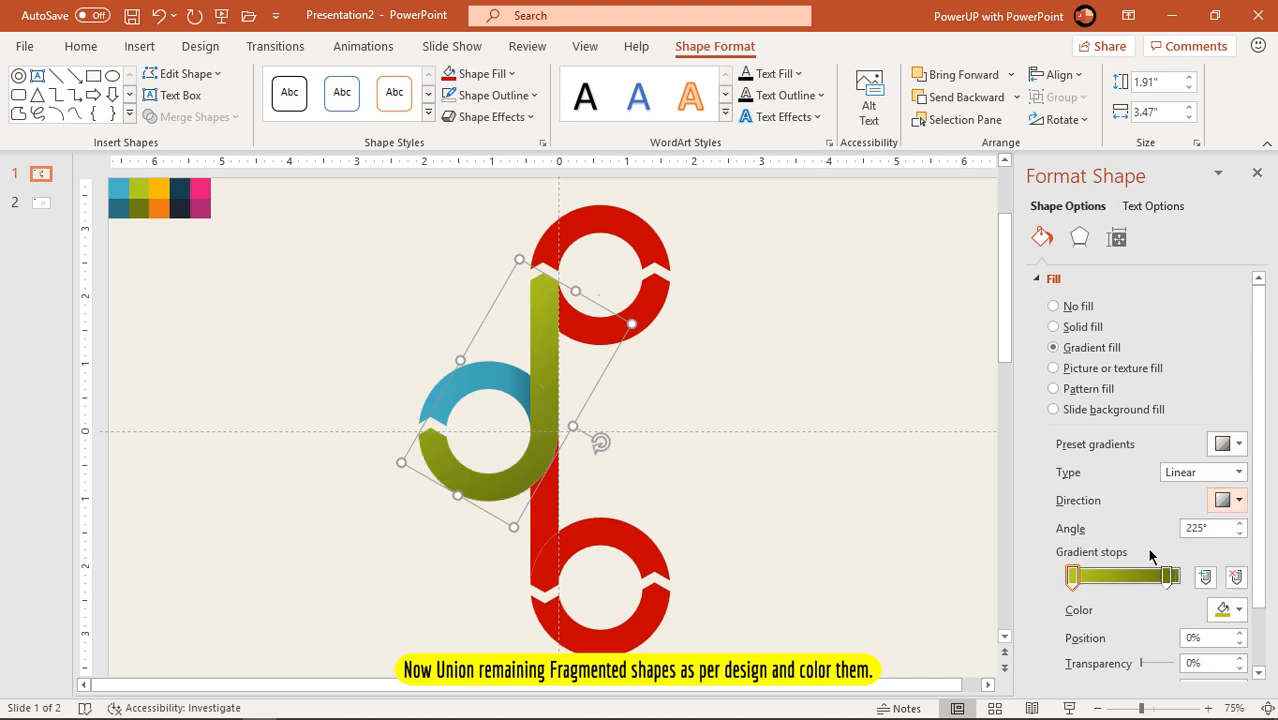
drag(1168, 576, 1192, 580)
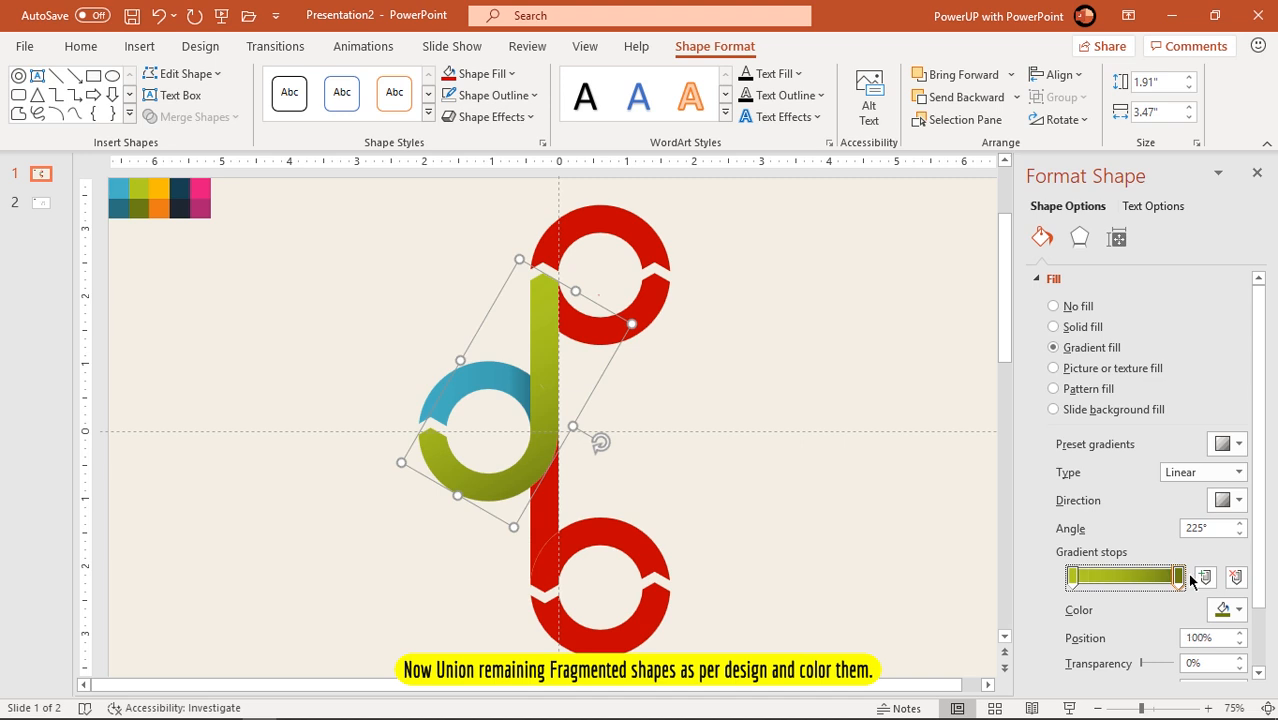
click(1239, 525)
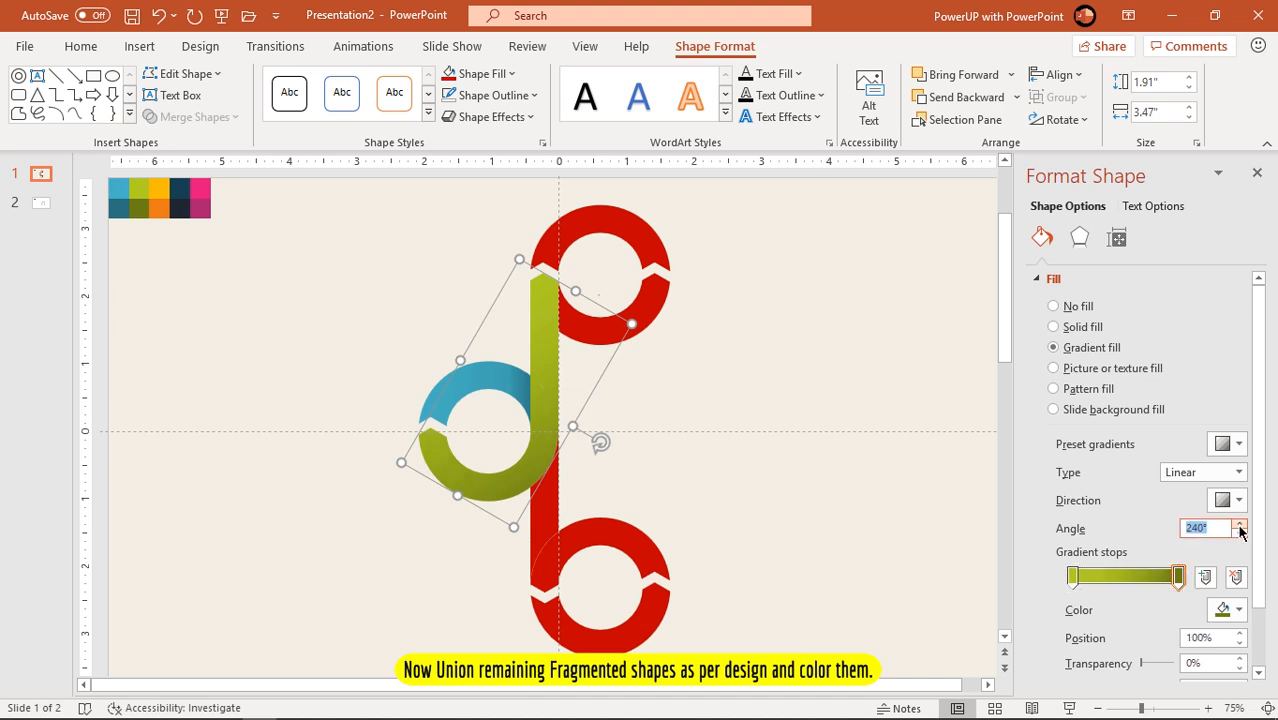
click(1239, 533)
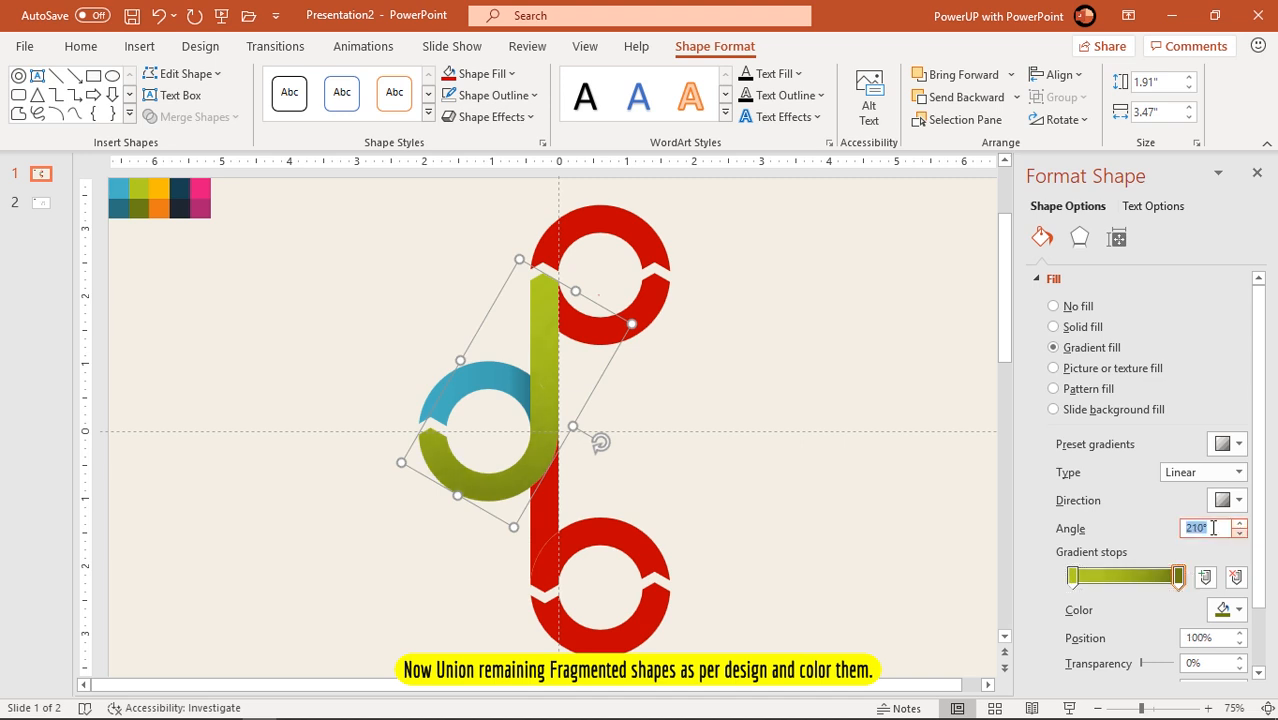
click(763, 398)
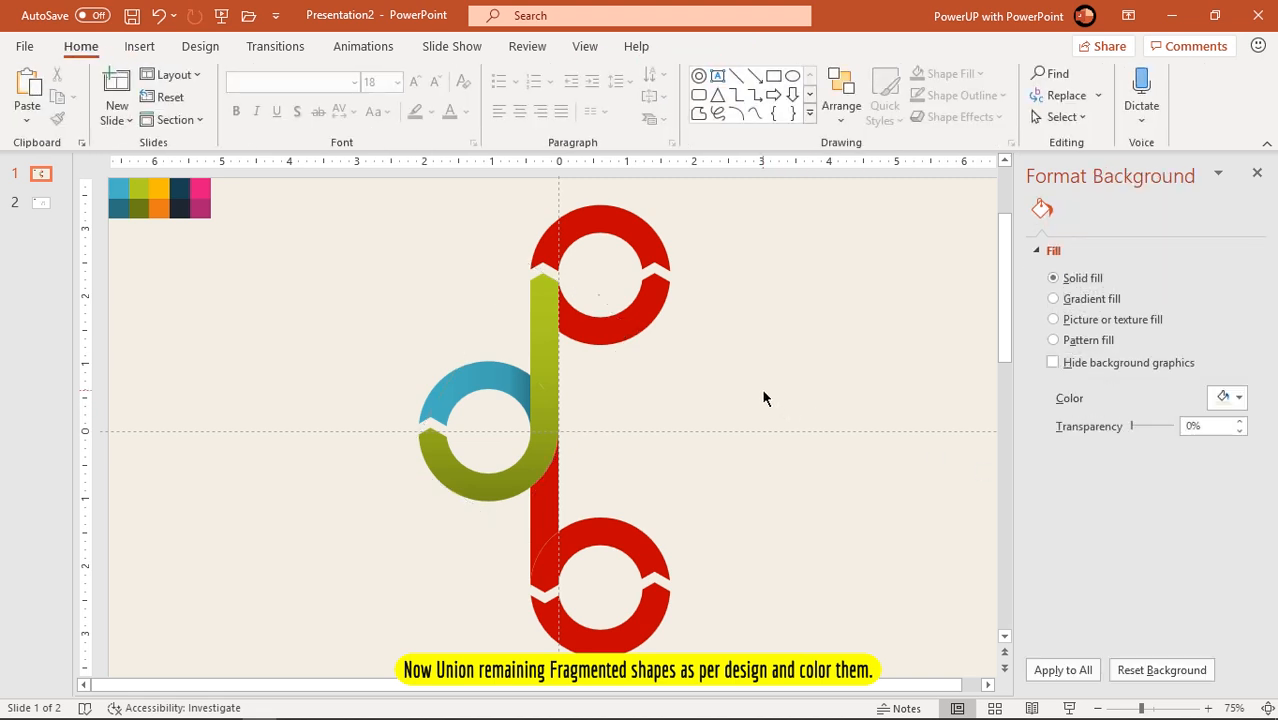
Apply a gradient fill to the upper ring's top arc and union it with the adjoining red fragment
click(582, 218)
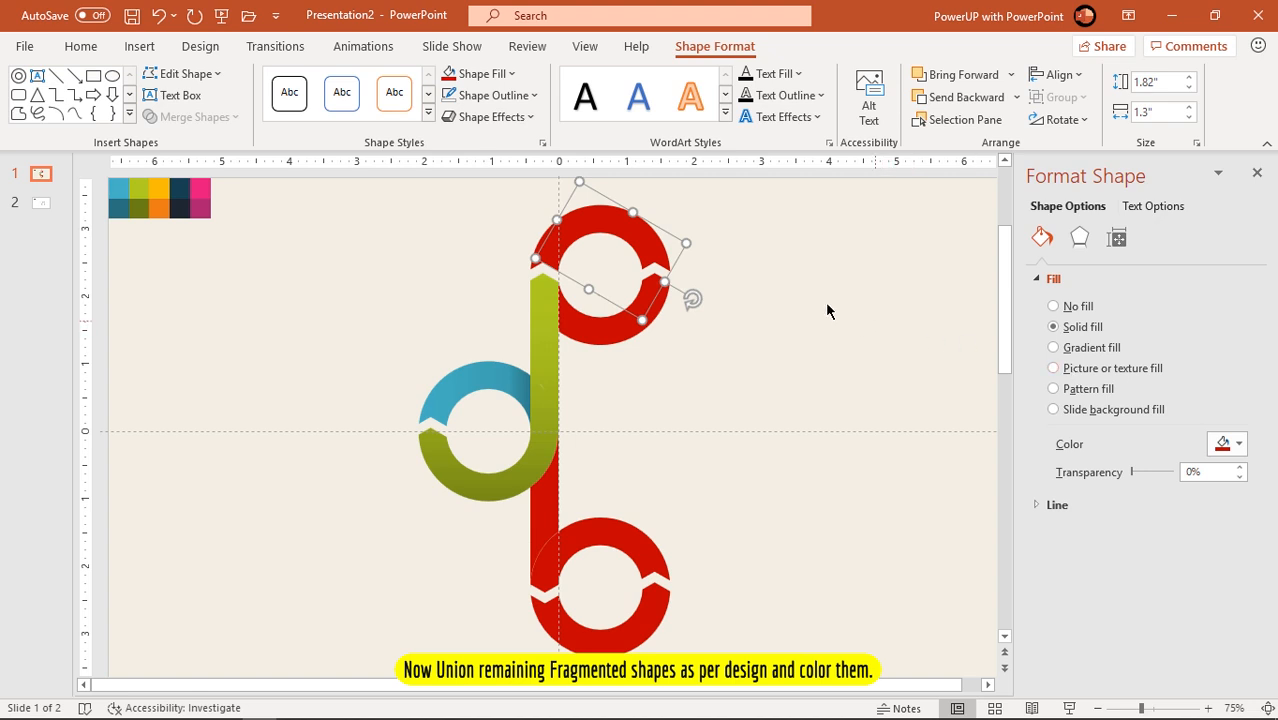
click(1087, 348)
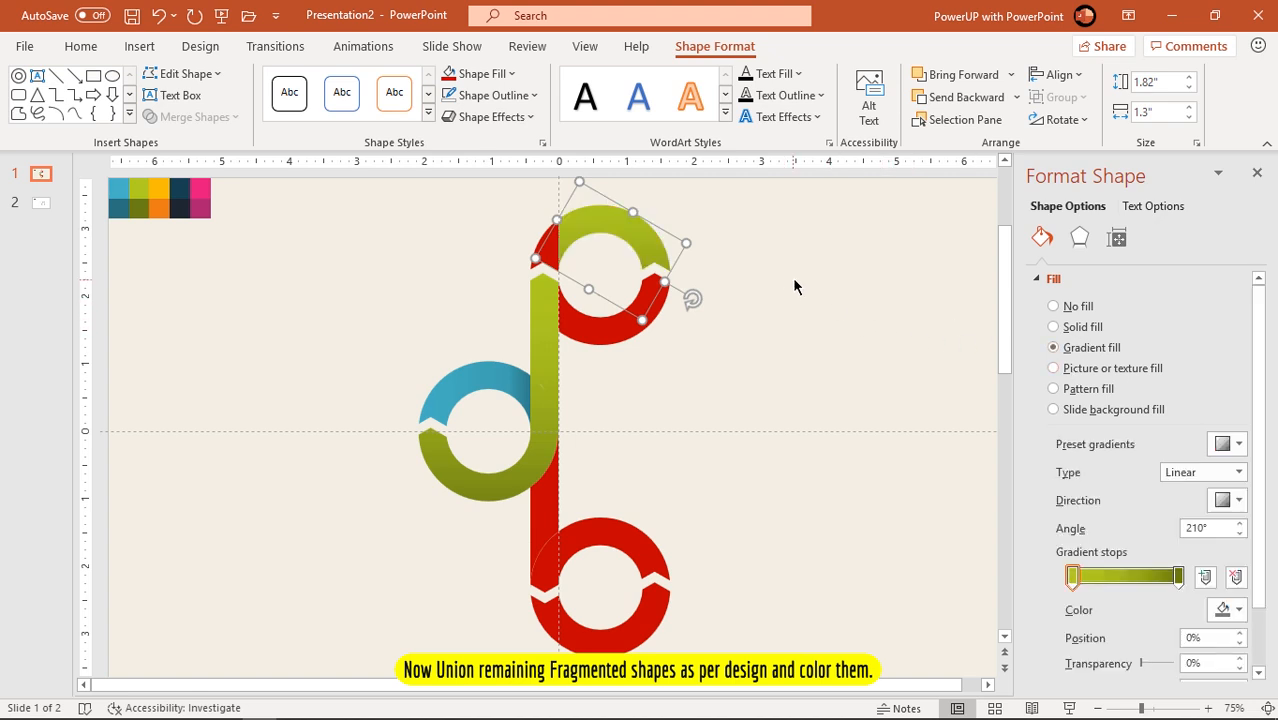
click(676, 251)
click(615, 240)
shift+click(553, 260)
click(202, 120)
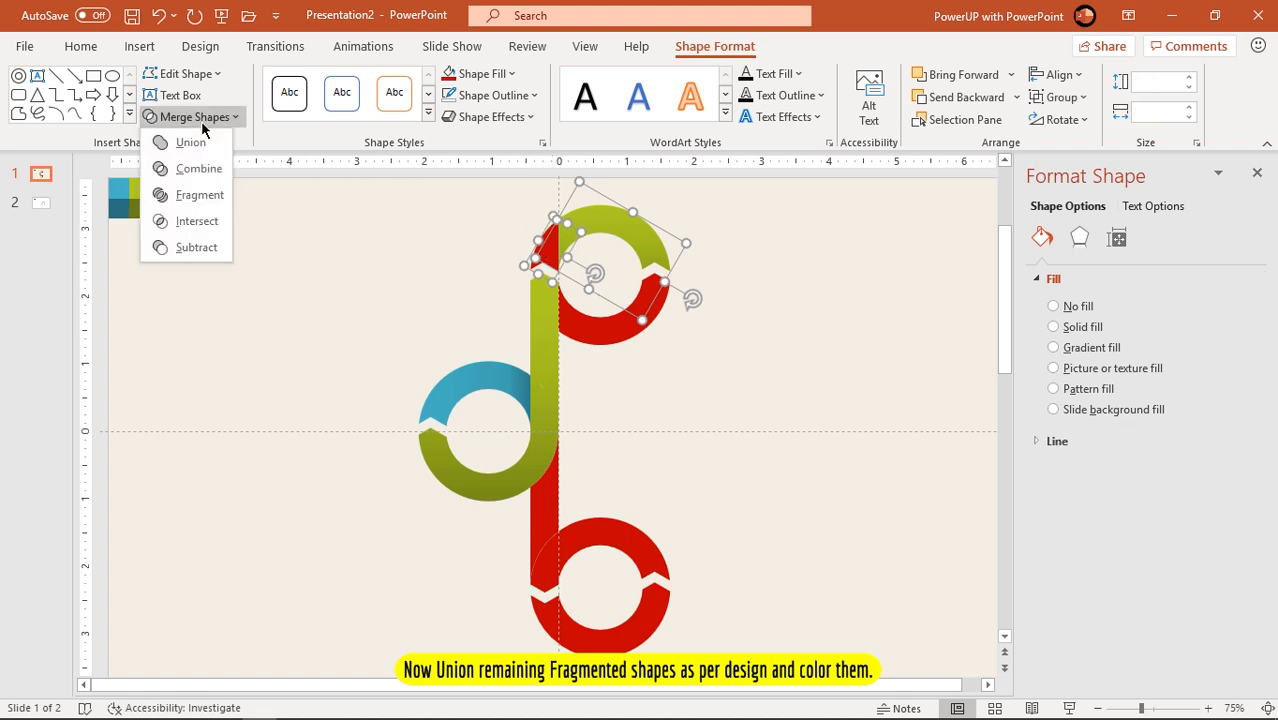
click(168, 137)
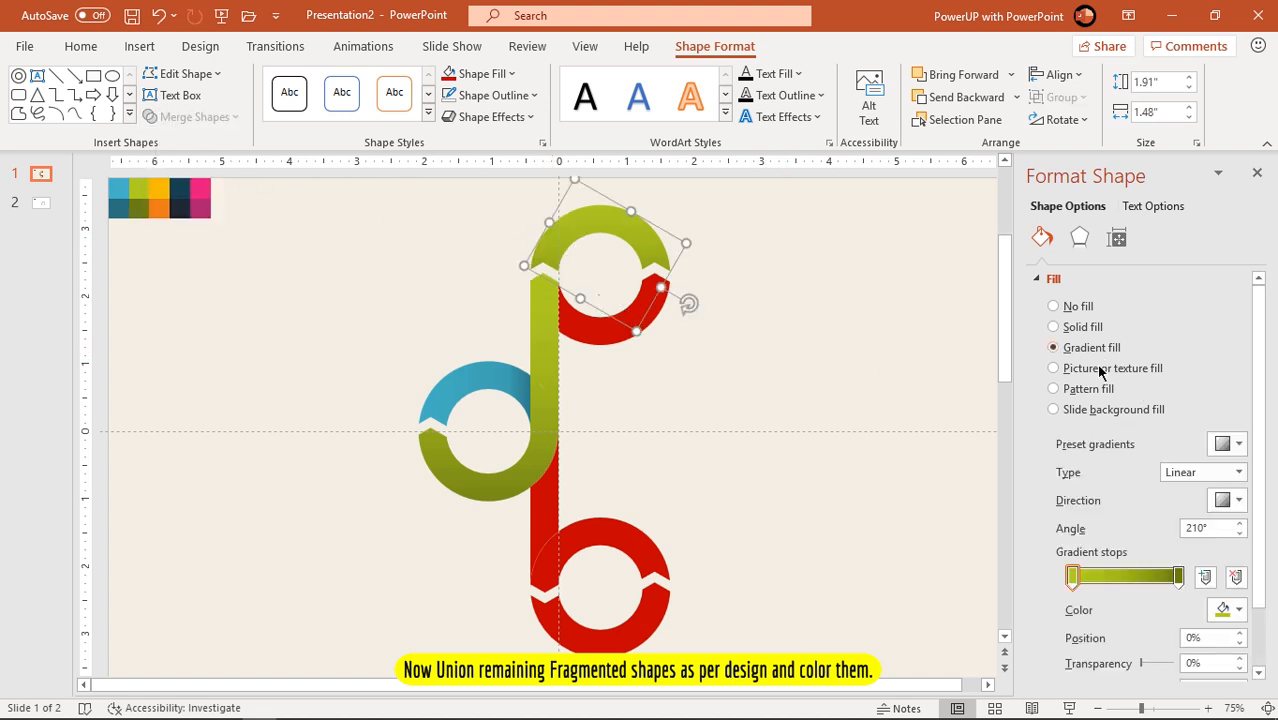
Sample the palette's orange for the top arc's 100% gradient stop and its yellow for the 0% stop
click(1178, 576)
click(1239, 609)
click(1170, 594)
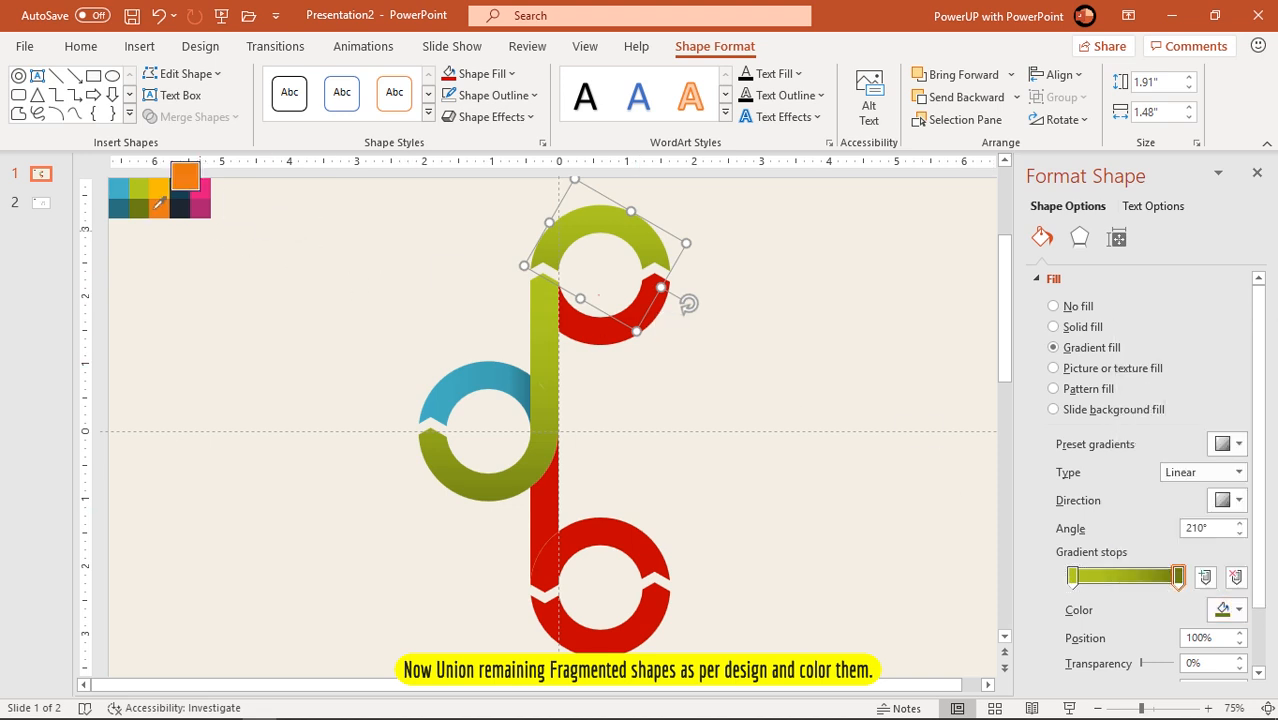
click(155, 208)
click(1073, 577)
click(1237, 609)
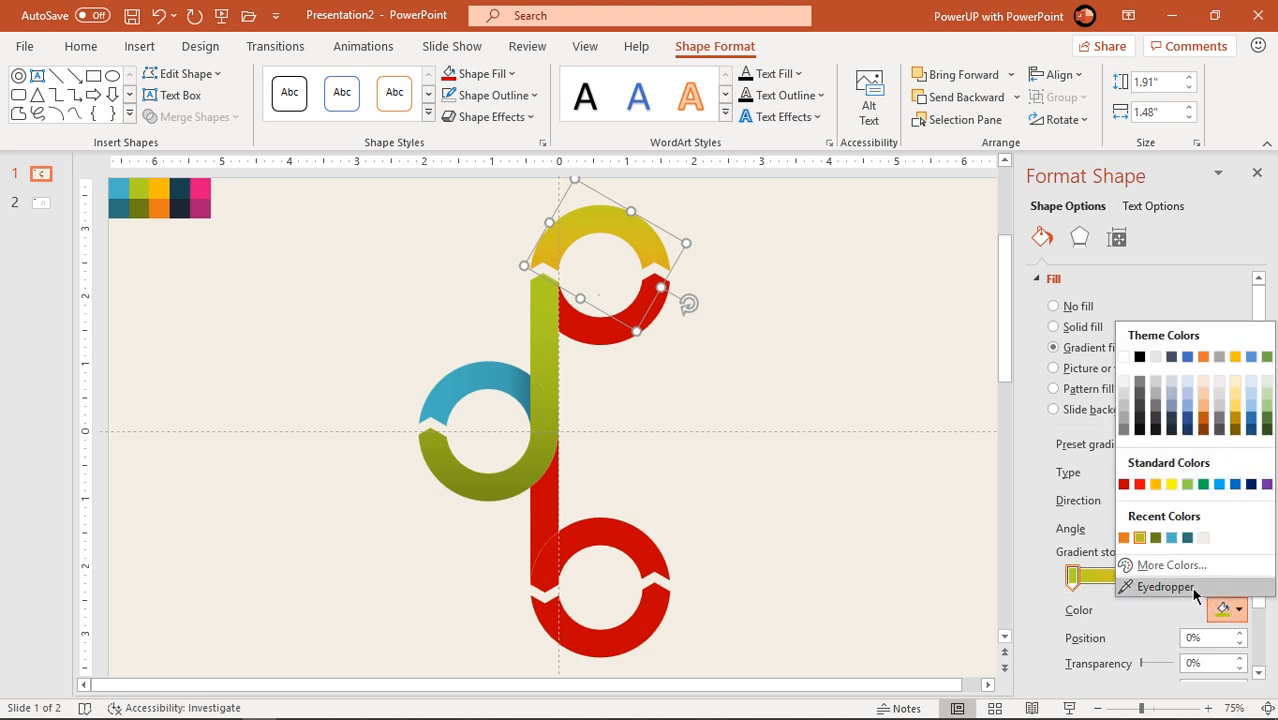
click(1165, 587)
click(163, 186)
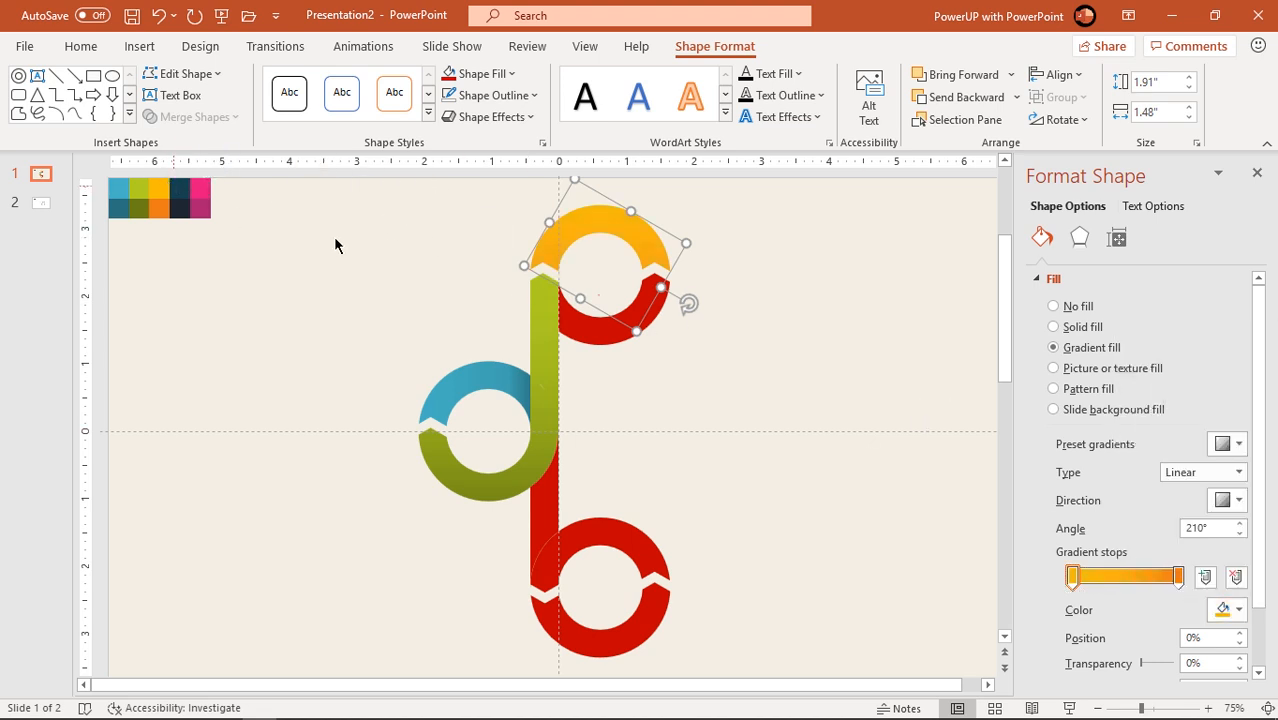
Change the top arc's linear gradient direction and set its angle to 270°
click(1233, 500)
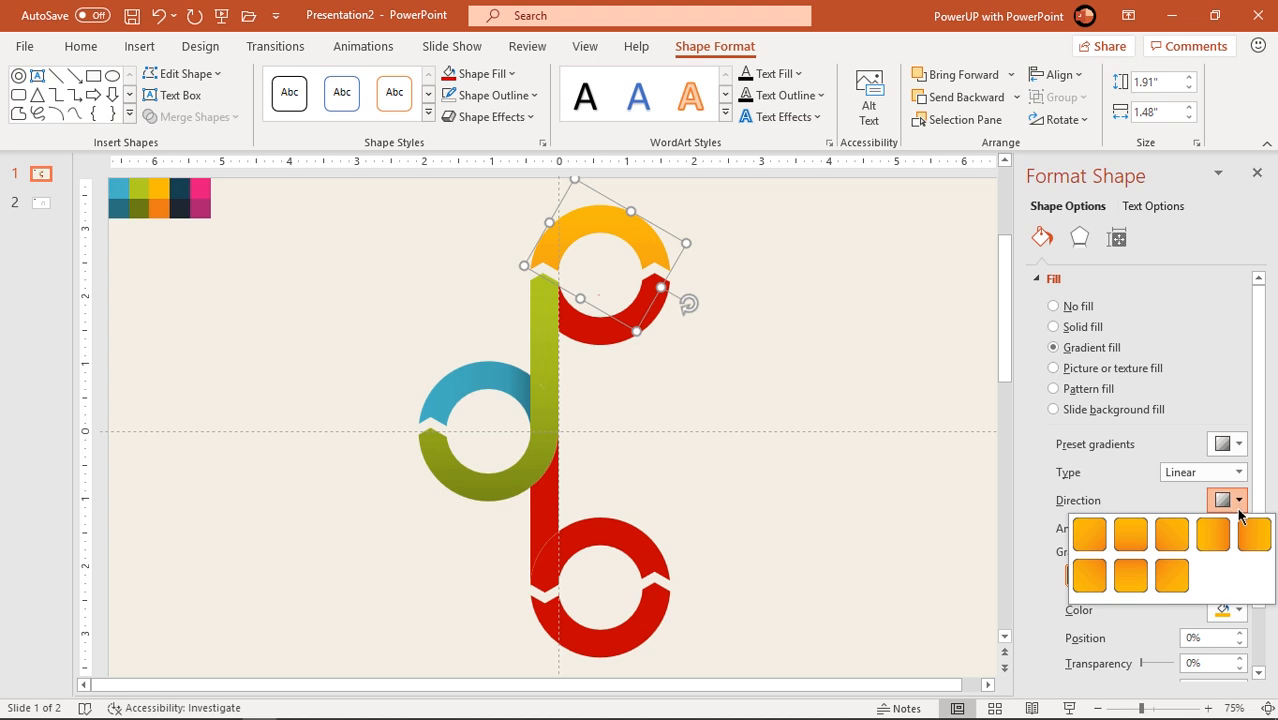
click(1215, 533)
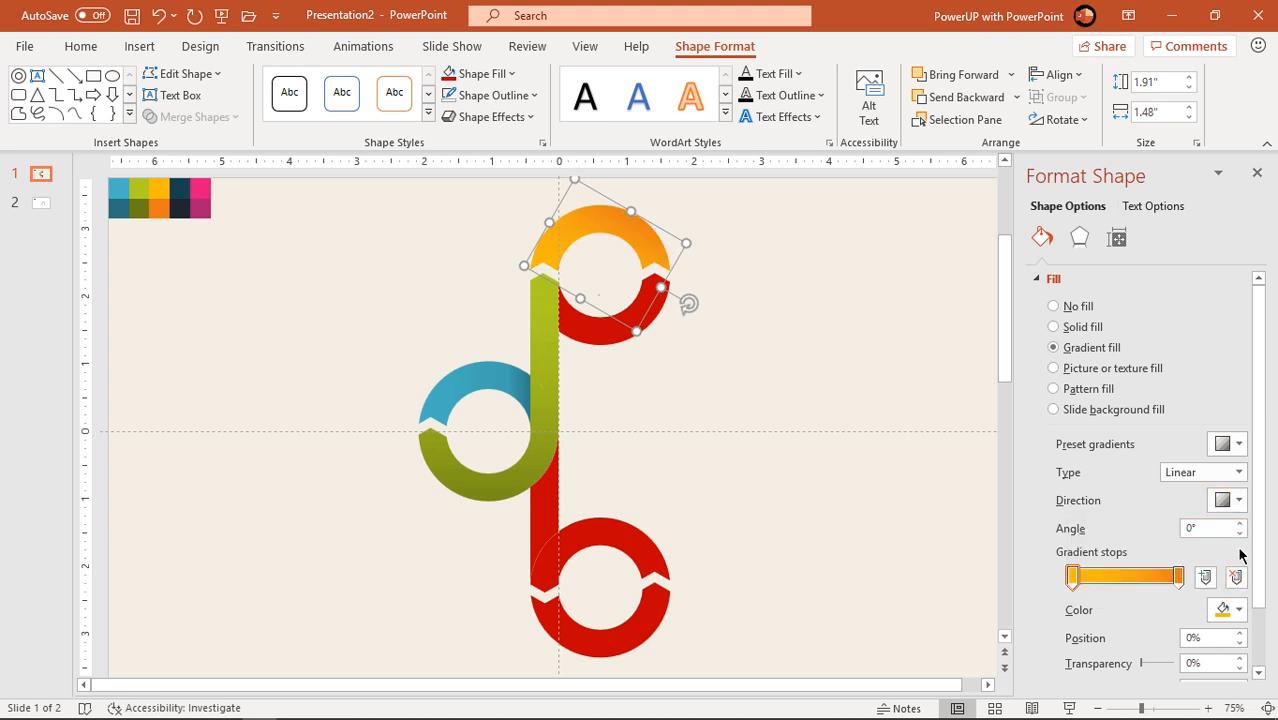
drag(1242, 528, 1242, 528)
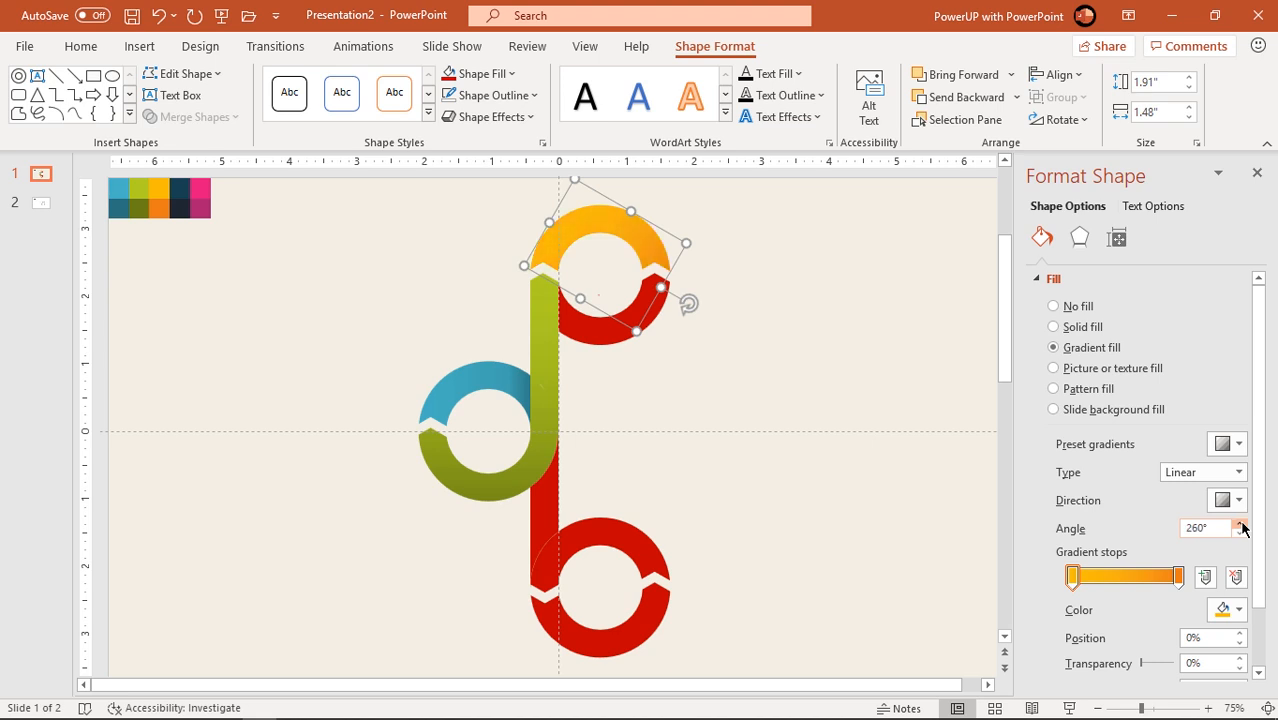
click(766, 396)
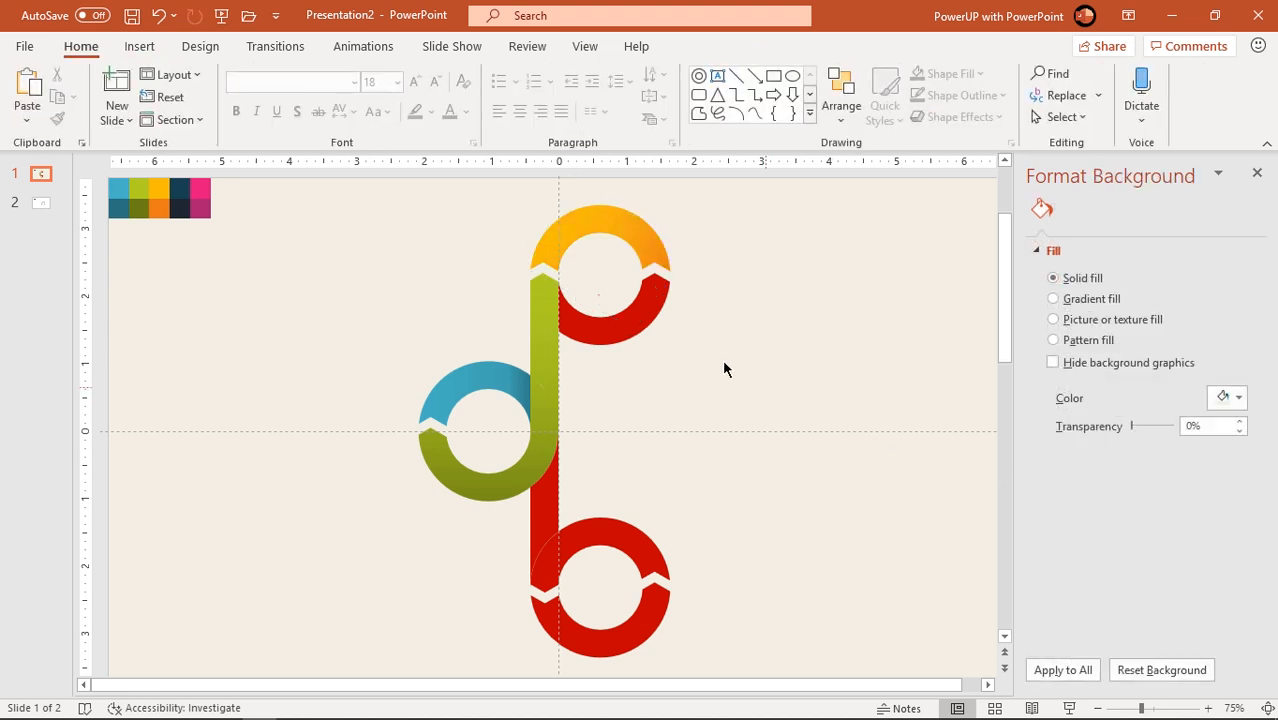
Apply a gradient fill to the upper ring's lower arc and sample the palette's near-black navy for the 100% stop
click(672, 334)
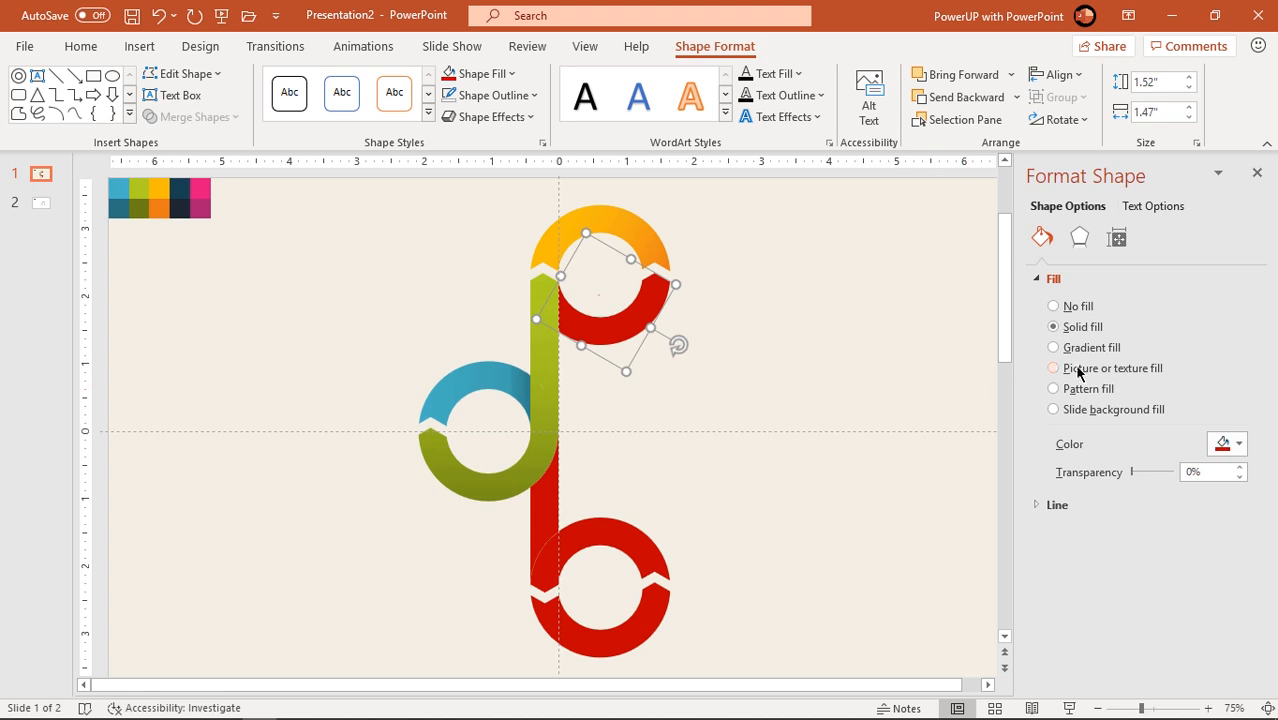
click(1085, 350)
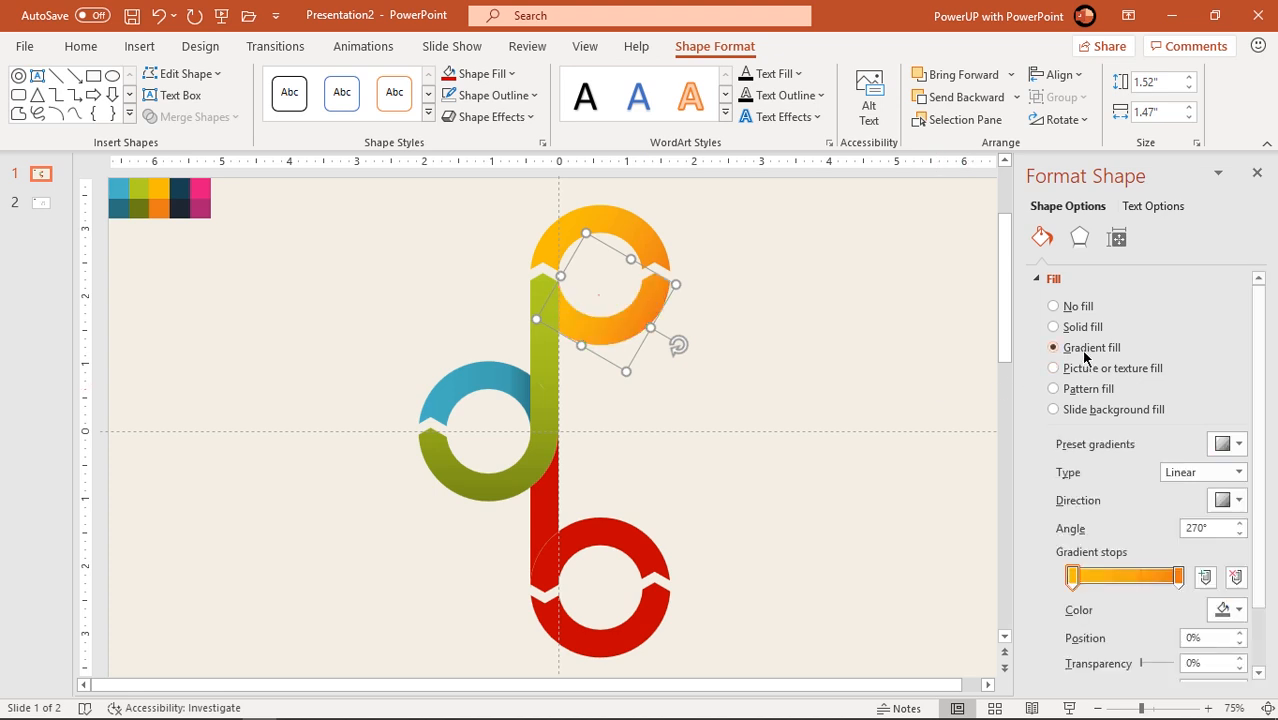
click(1179, 577)
click(1230, 609)
click(1165, 587)
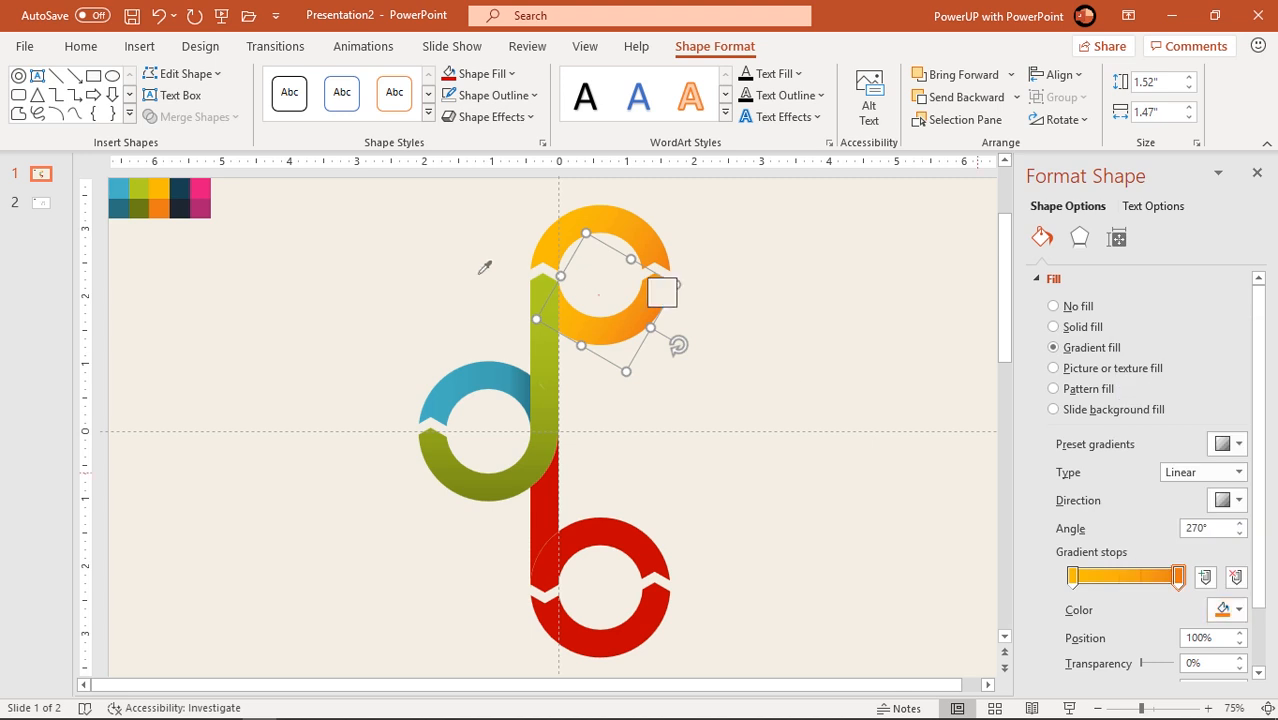
click(190, 208)
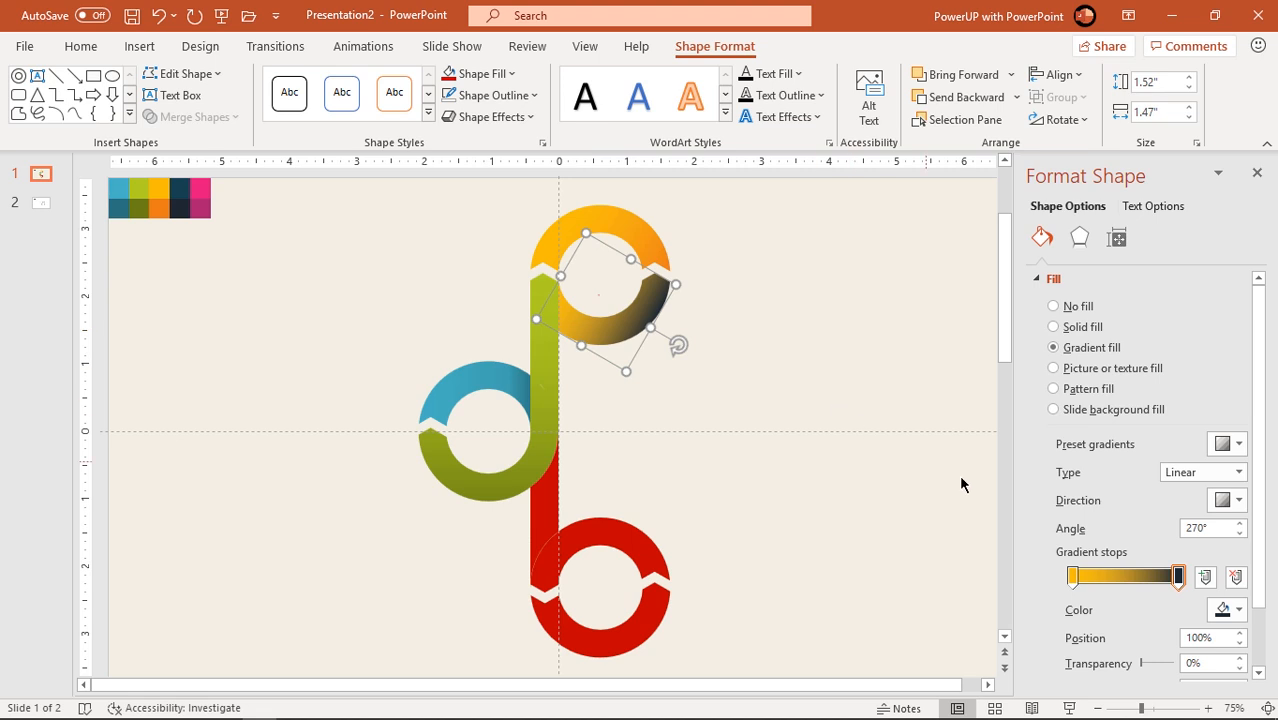
Sample the palette's dark blue for the lower arc's 0% gradient stop and set the linear direction to 180°
click(1073, 576)
click(1230, 609)
click(1162, 583)
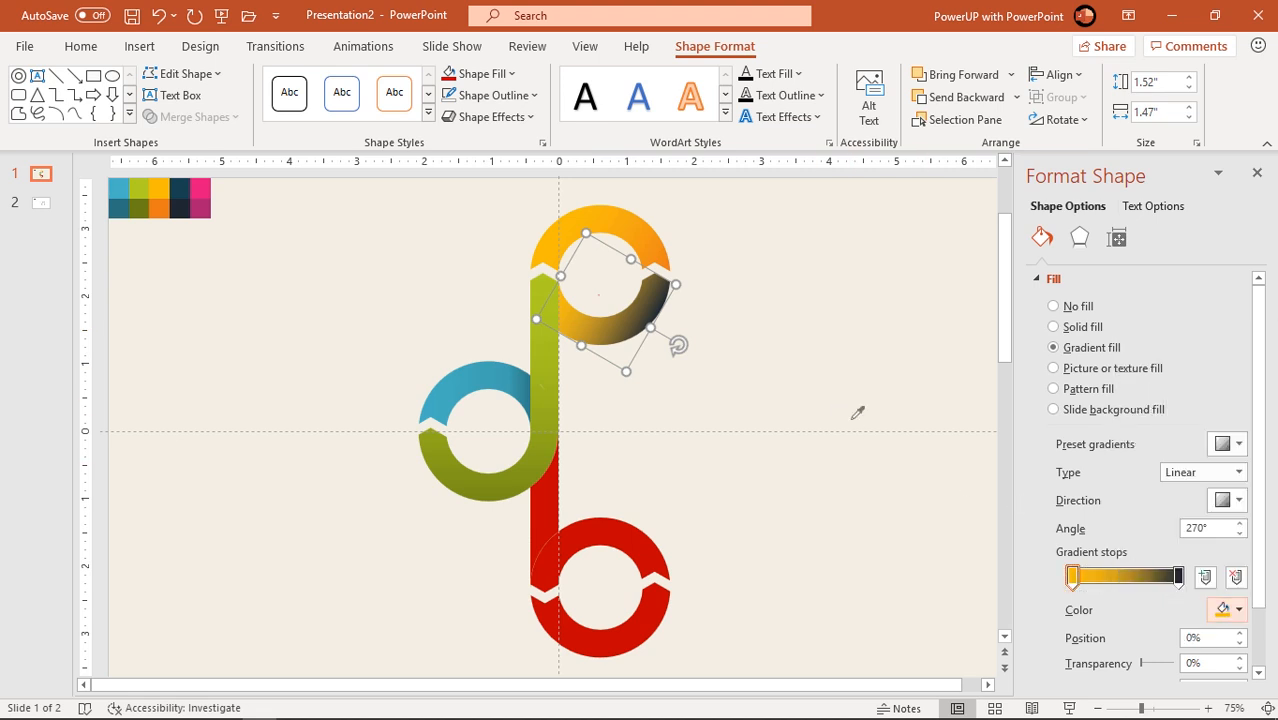
click(183, 195)
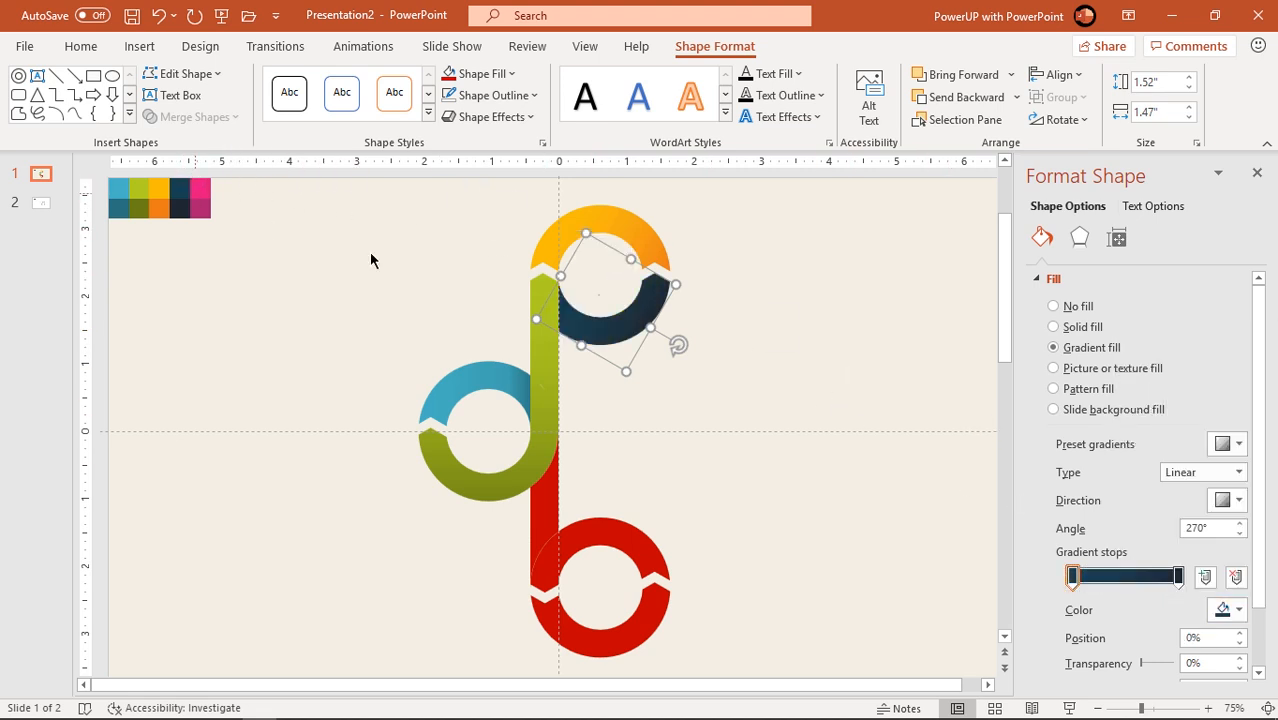
click(1236, 500)
click(1248, 532)
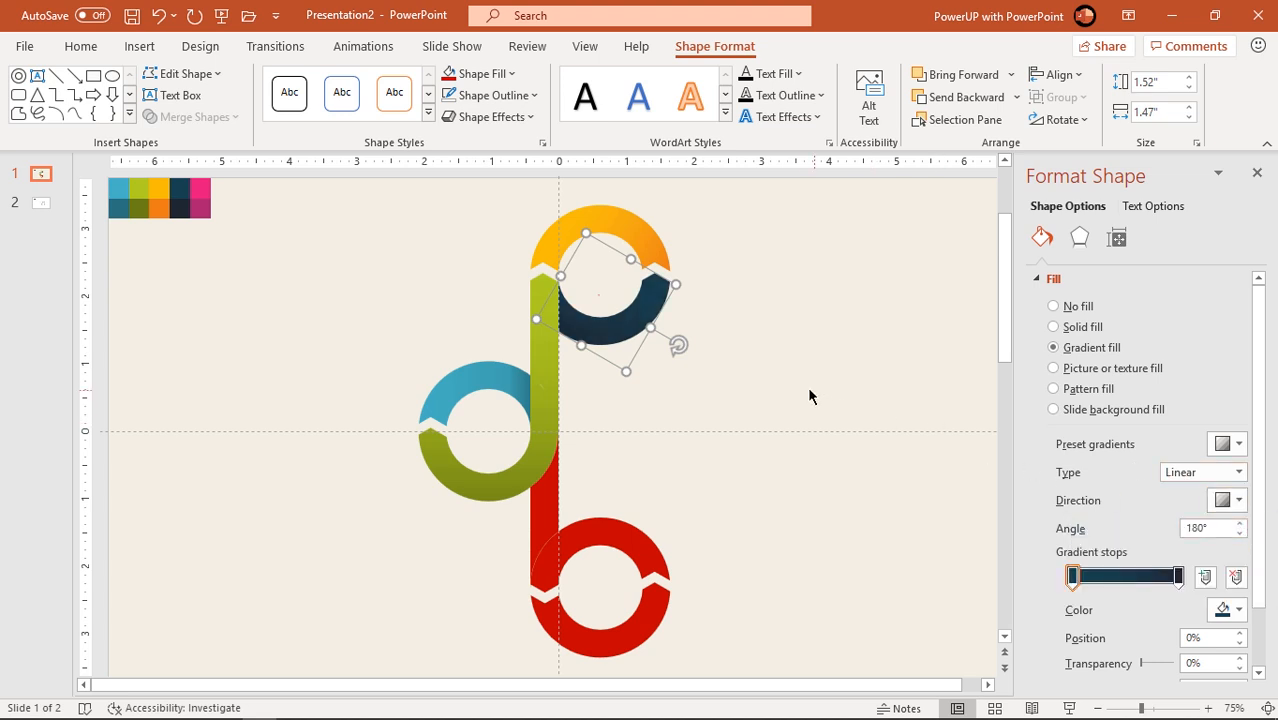
click(895, 397)
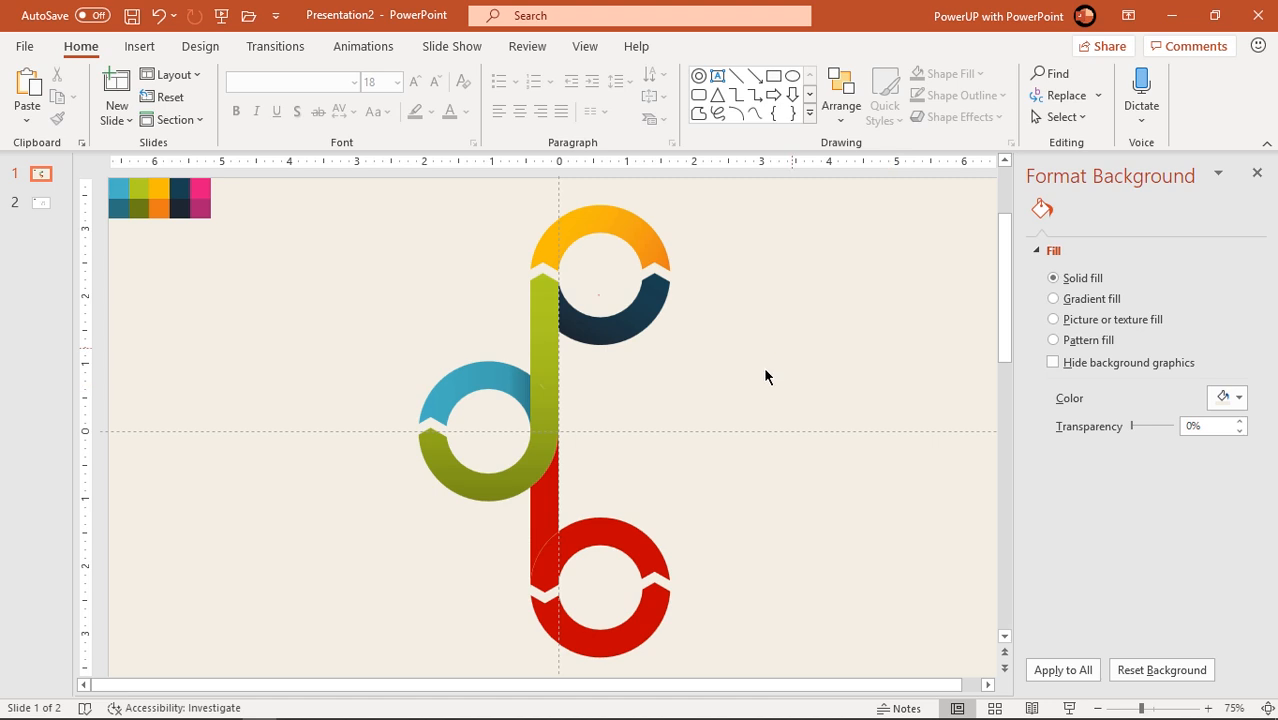
Union the red lower section of the vertical bar with the adjoining fragment of the bottom ring
click(545, 491)
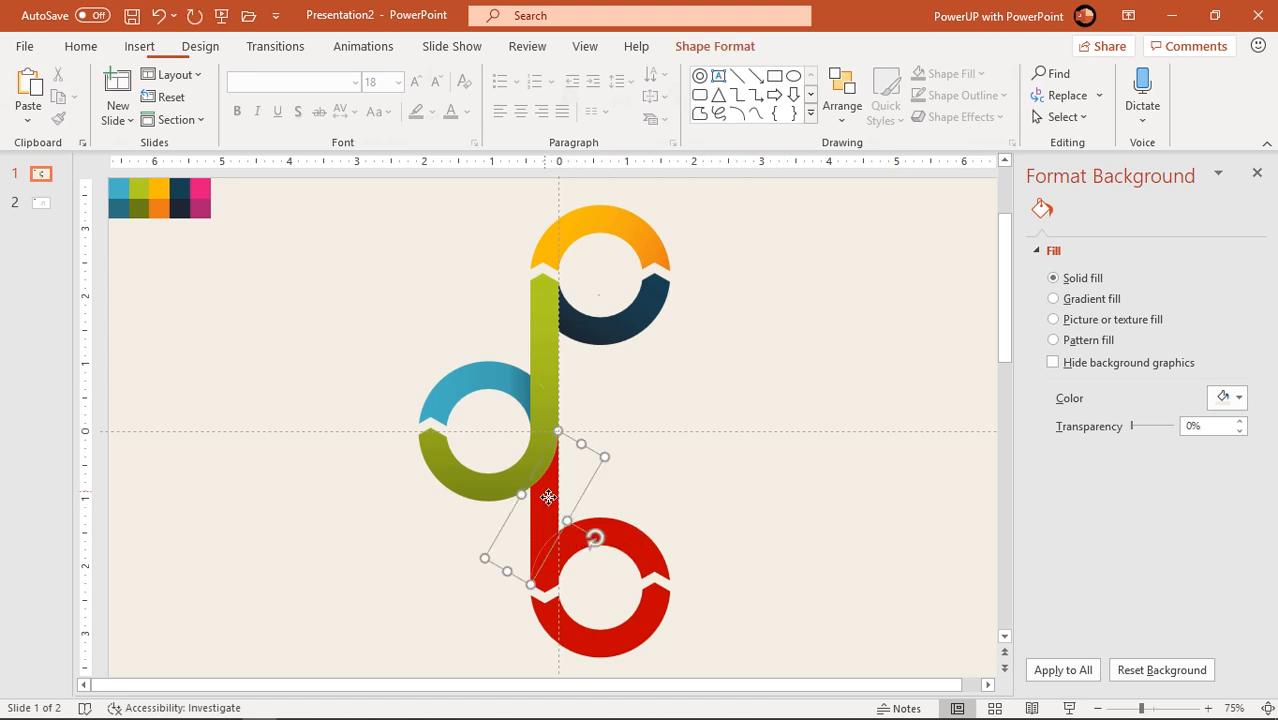
shift+click(558, 590)
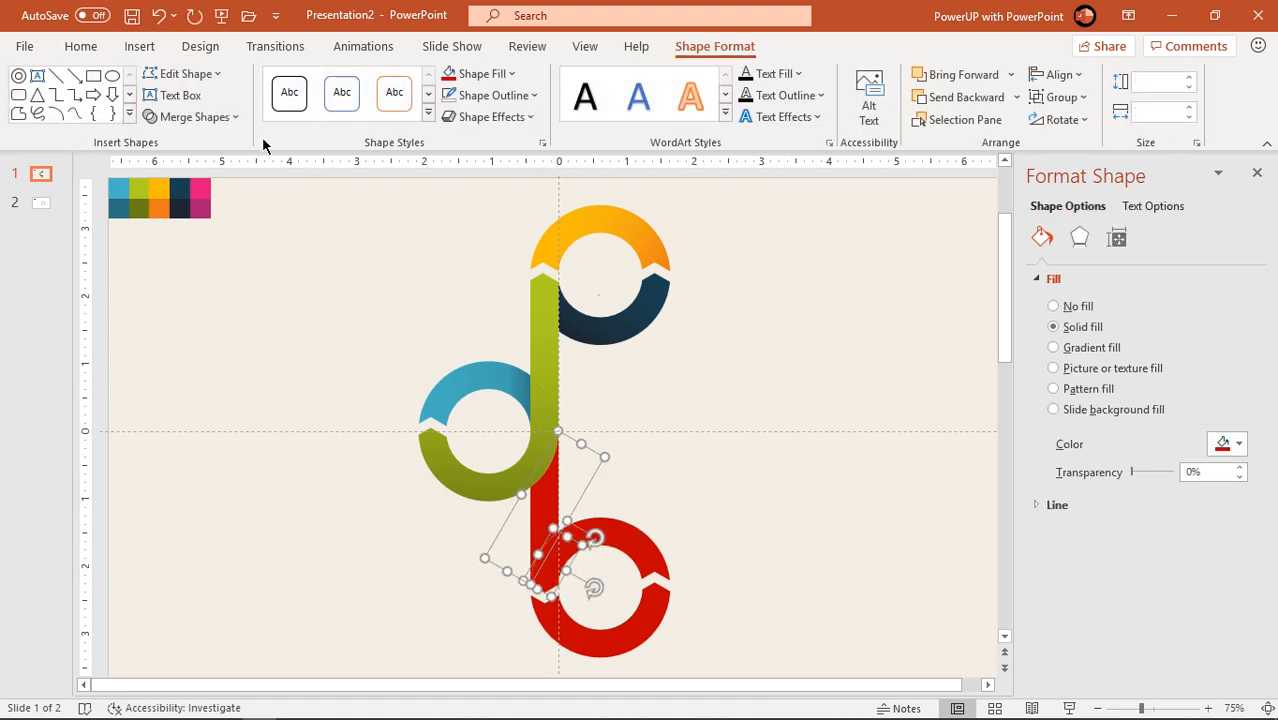
click(208, 124)
click(207, 140)
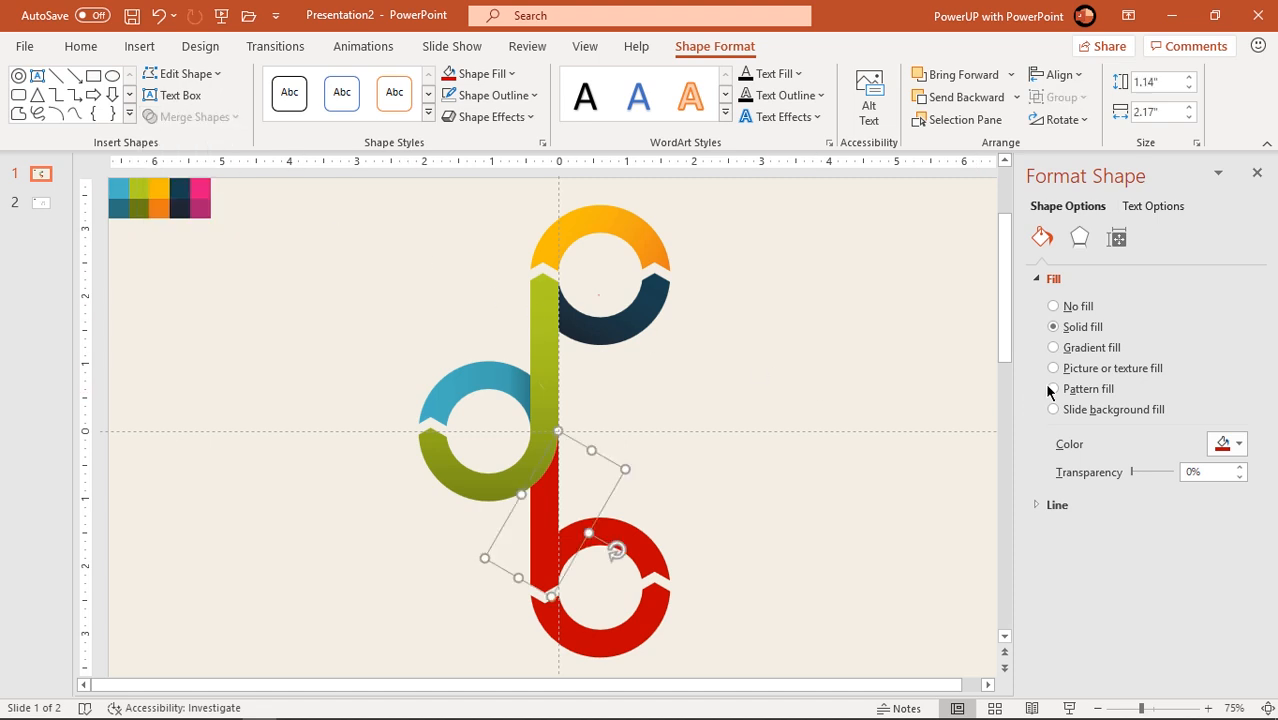
Apply a gradient fill to the lower vertical bar with dark grey at the 0% stop and black at the 100% stop
click(1093, 350)
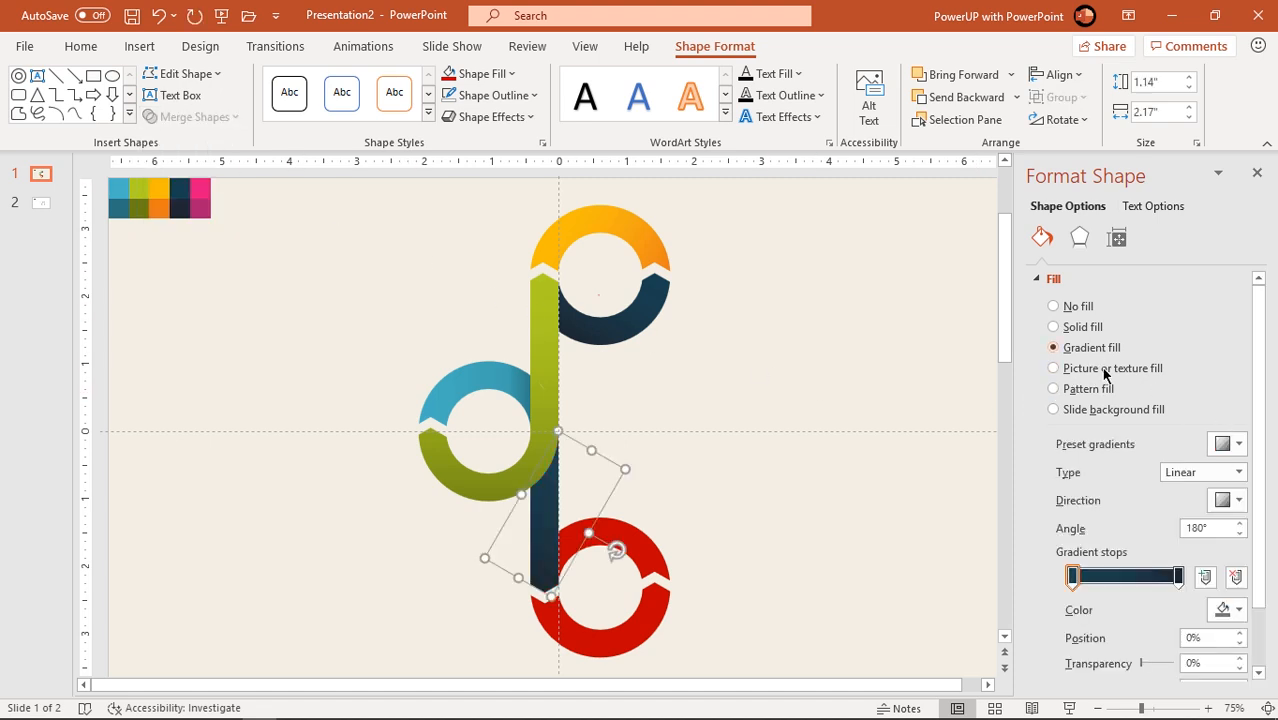
click(1229, 609)
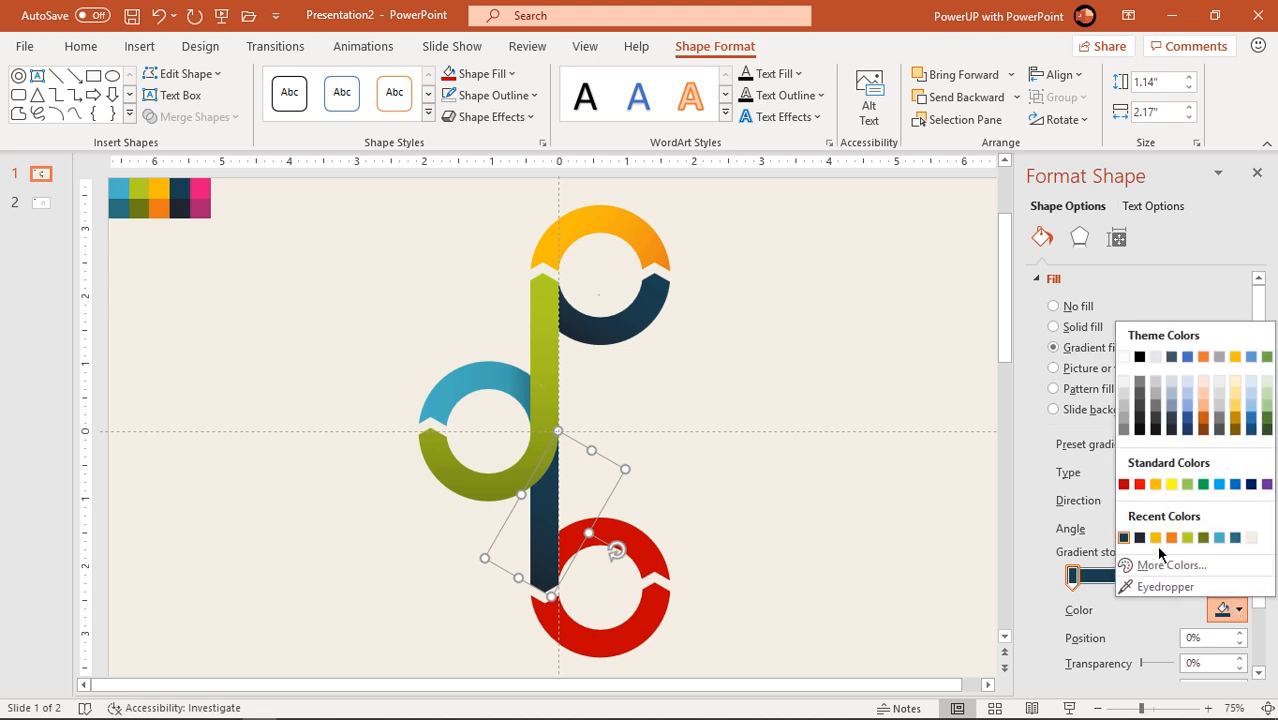
click(1139, 404)
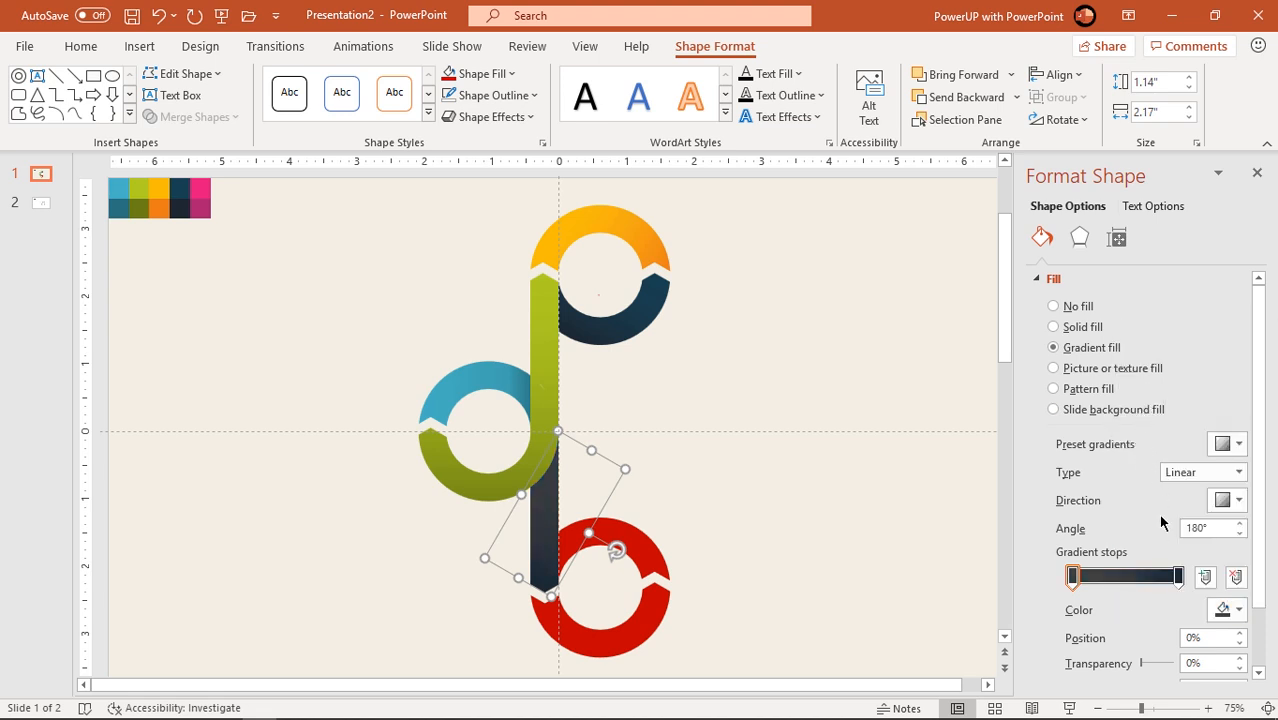
click(1178, 576)
click(1229, 609)
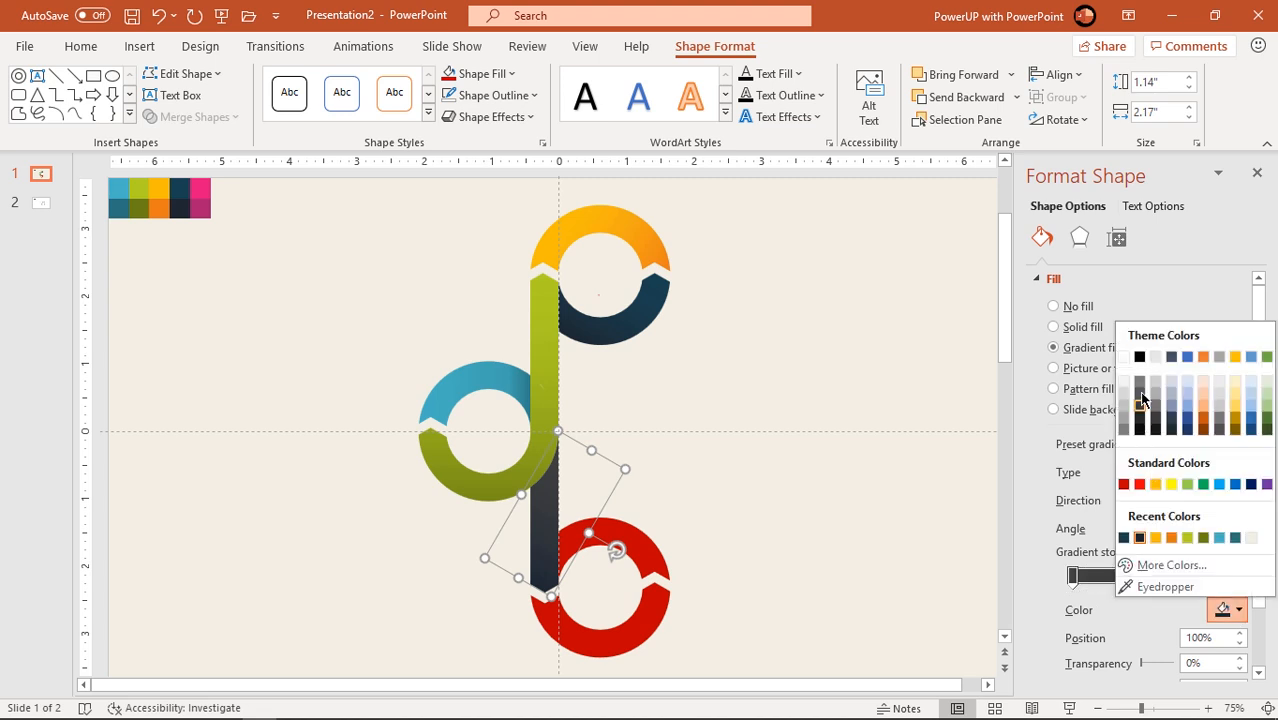
click(1139, 358)
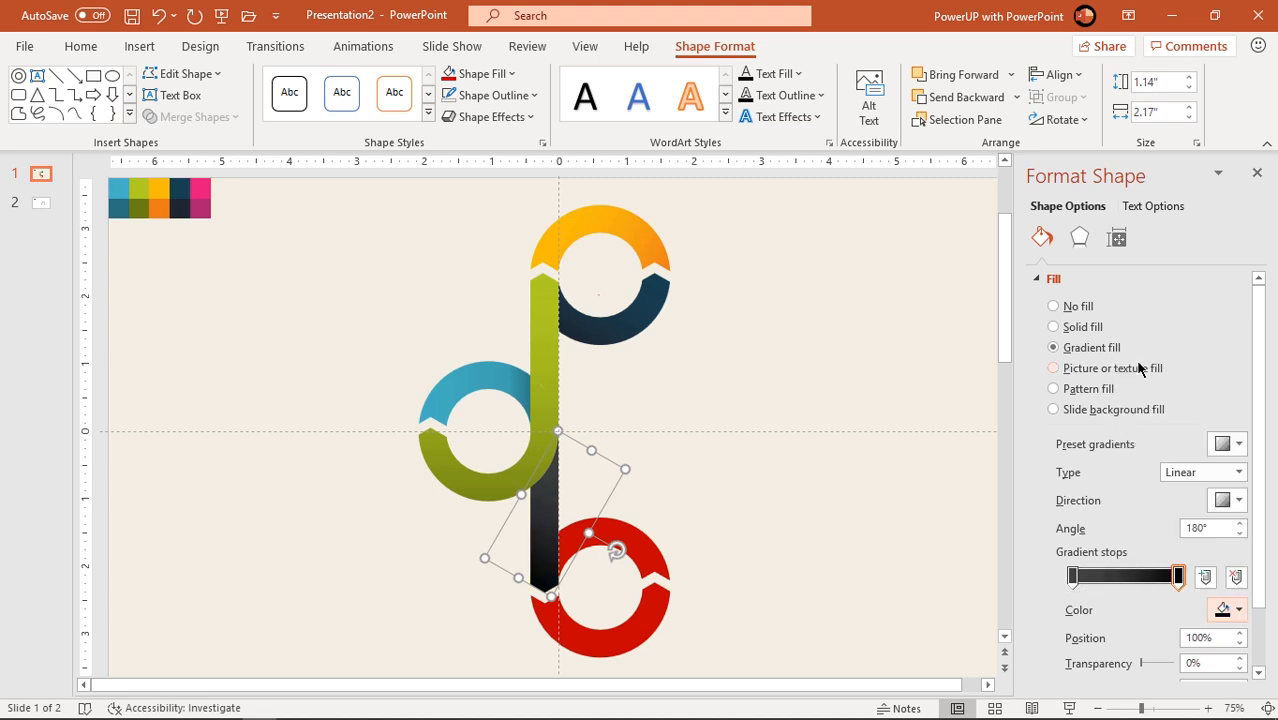
Change the lower bar's linear gradient direction and set its angle to 90°
click(1238, 500)
click(1146, 579)
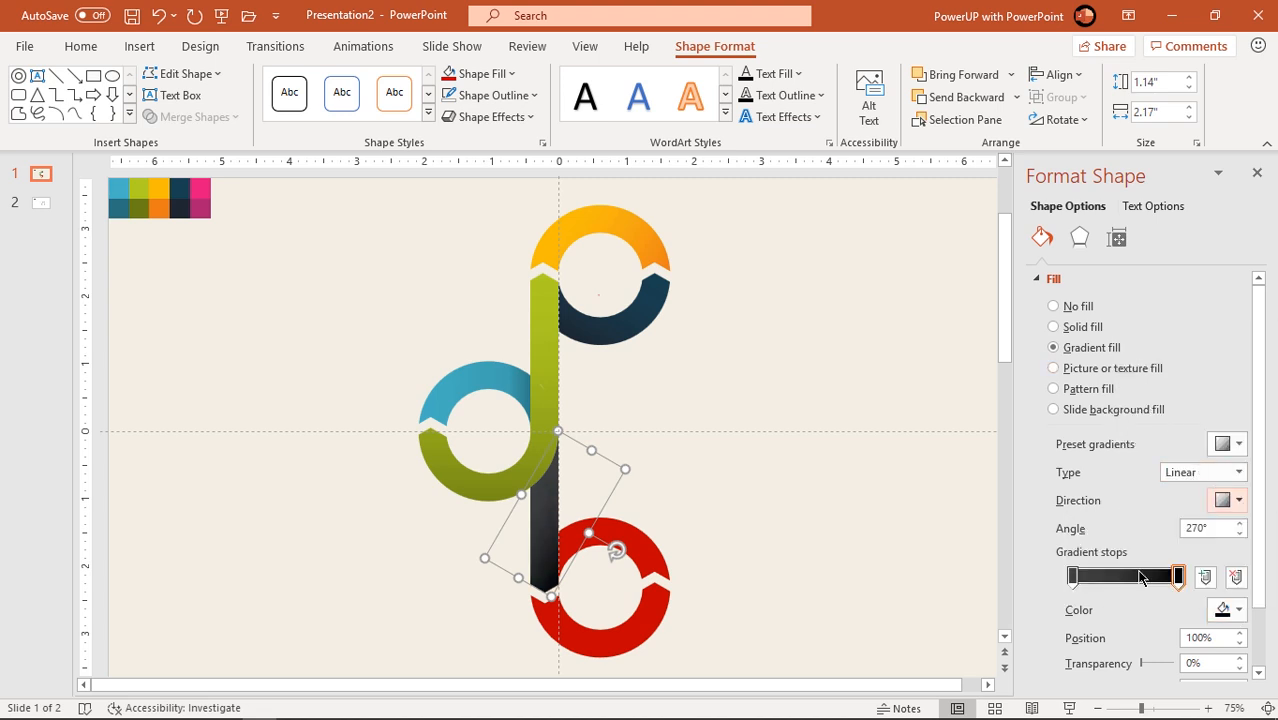
click(1239, 536)
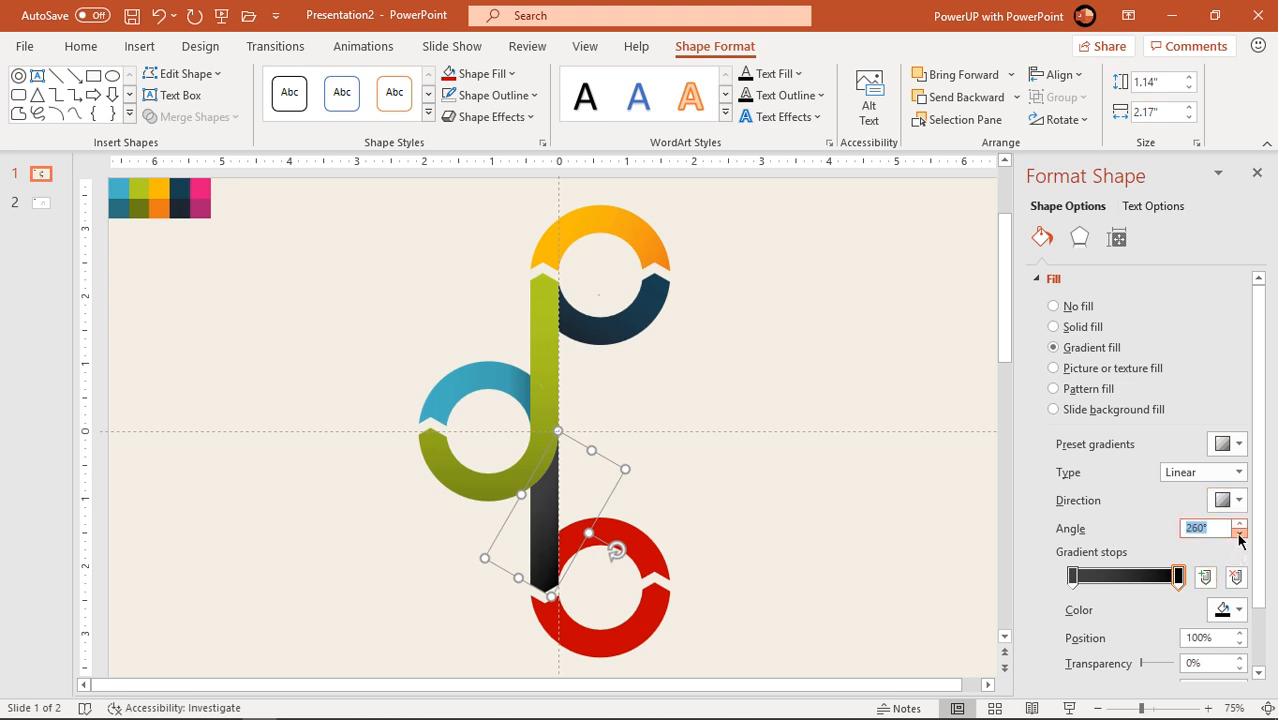
click(1239, 536)
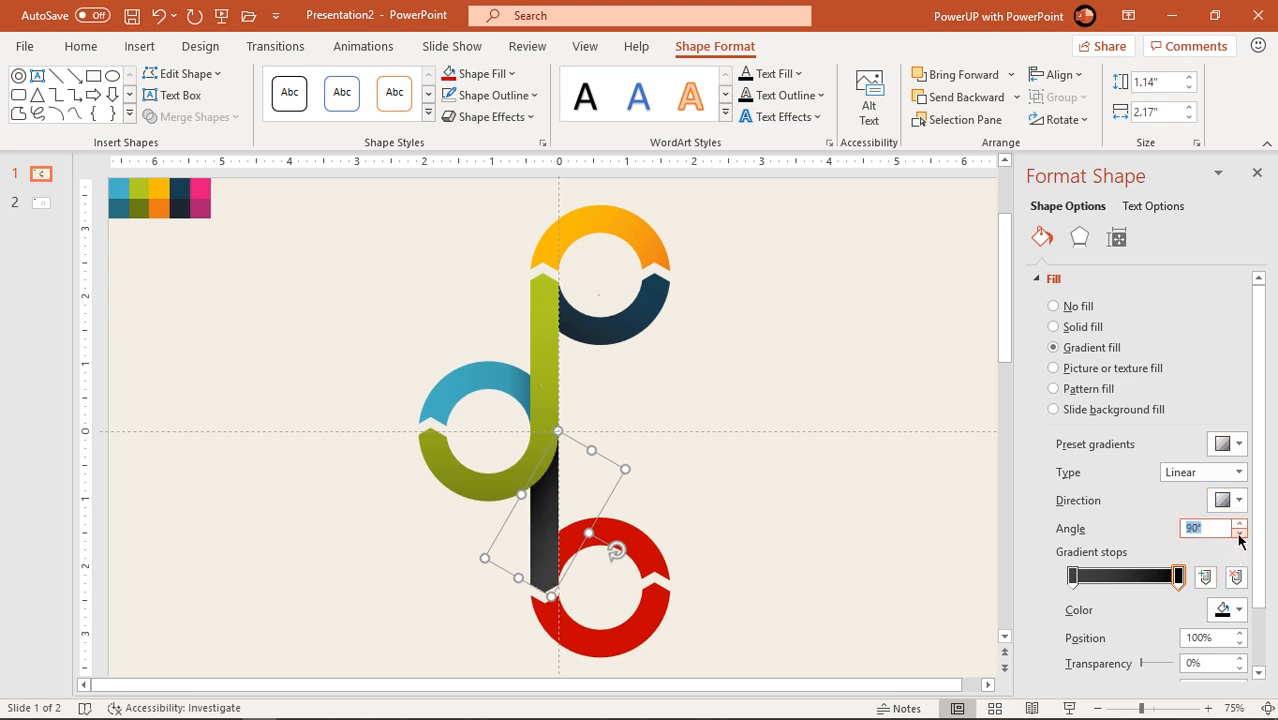
Union the two red fragments forming the lower arc of the bottom ring
click(650, 619)
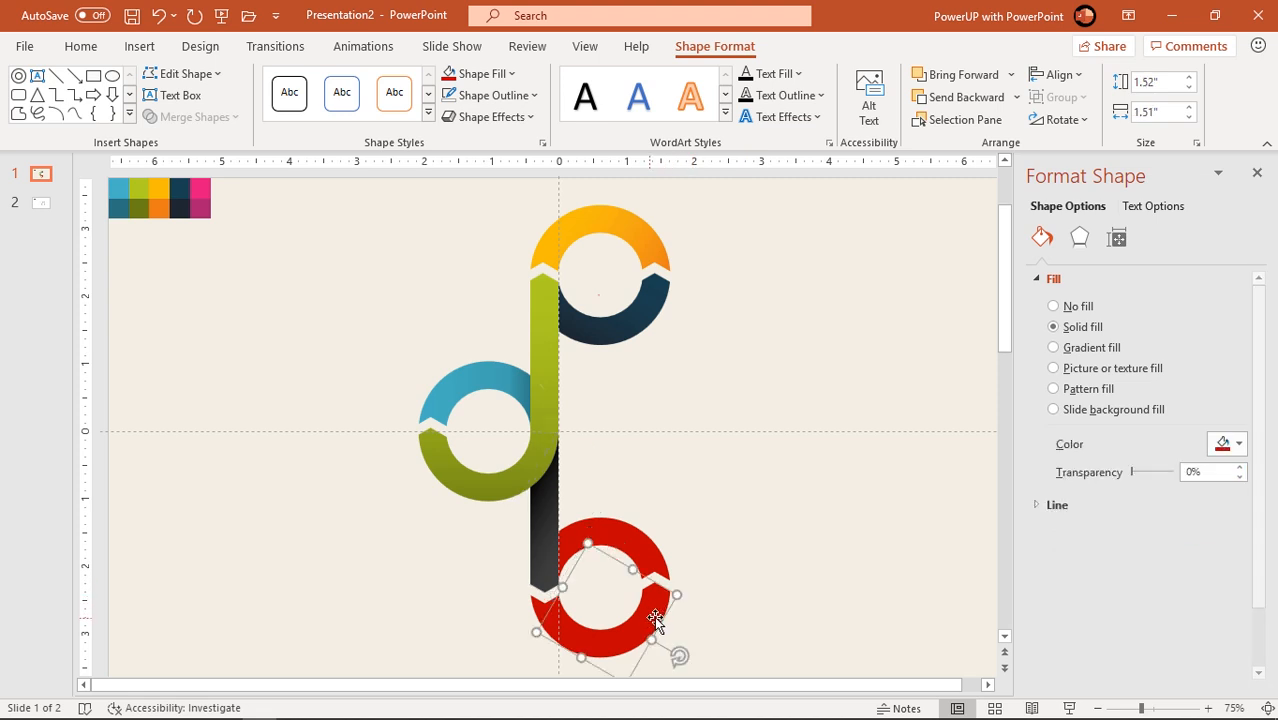
shift+click(545, 612)
click(217, 117)
click(195, 140)
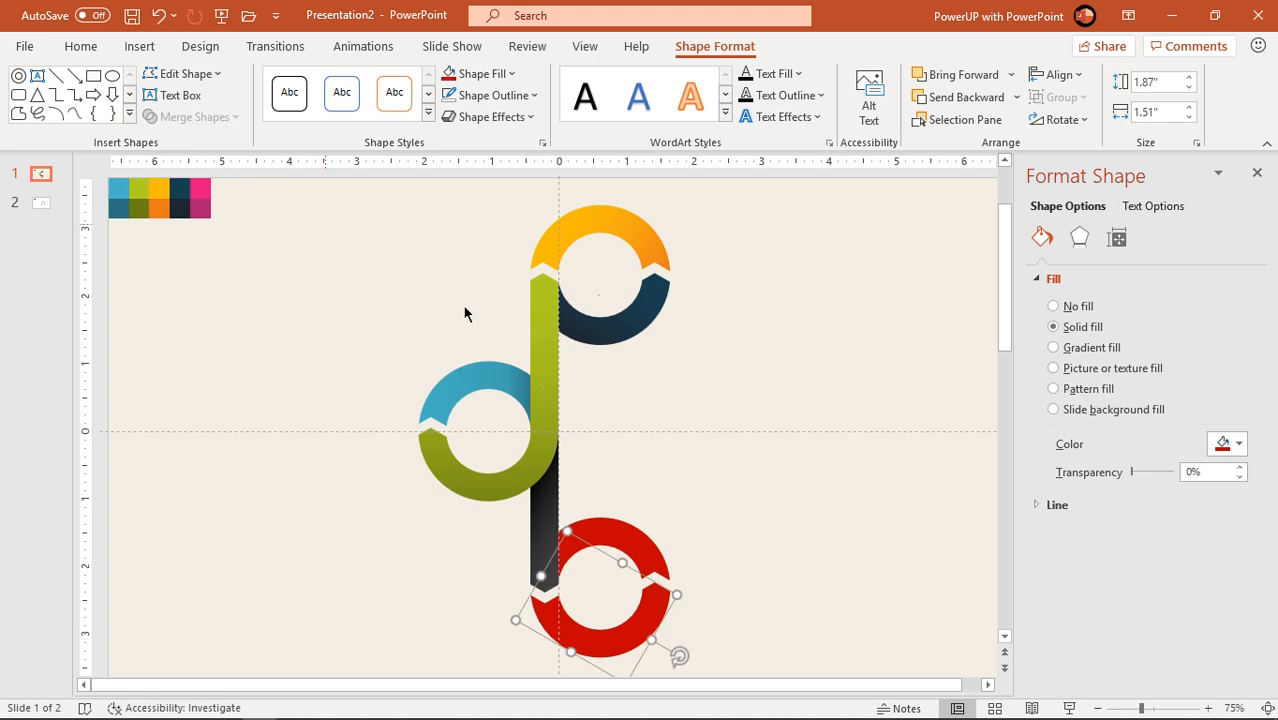
Apply a gradient fill to the bottom ring's lower arc and set the 100% stop to dark grey
click(1083, 349)
click(1178, 576)
click(1230, 610)
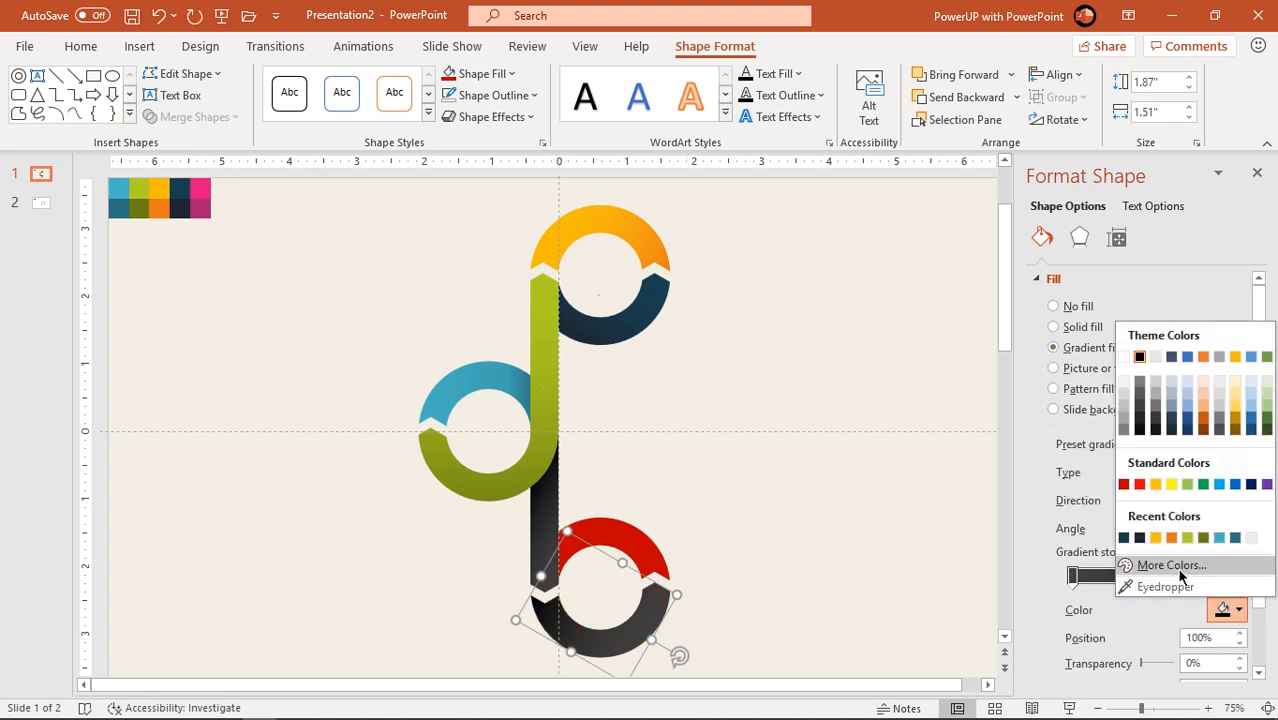
click(1139, 408)
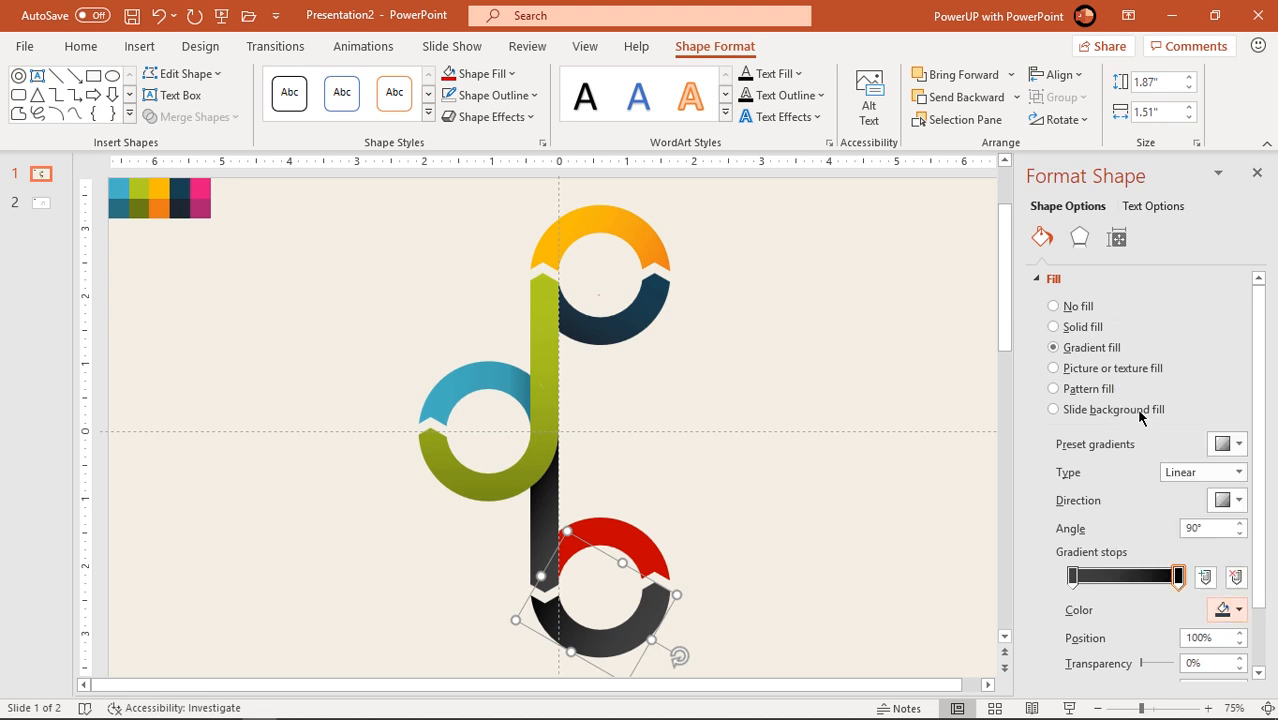
click(812, 446)
Apply a gradient fill to the bottom ring's upper arc and sample the palette's dark magenta for the 0% stop
click(647, 547)
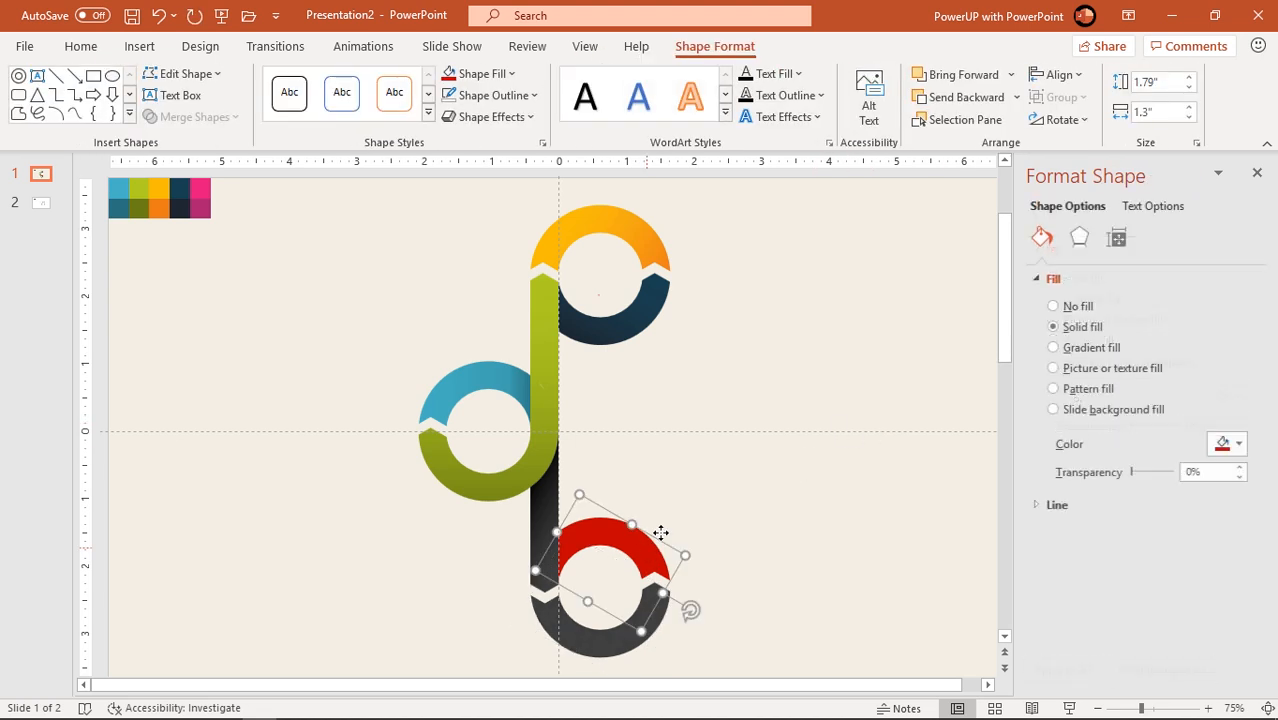
click(1054, 347)
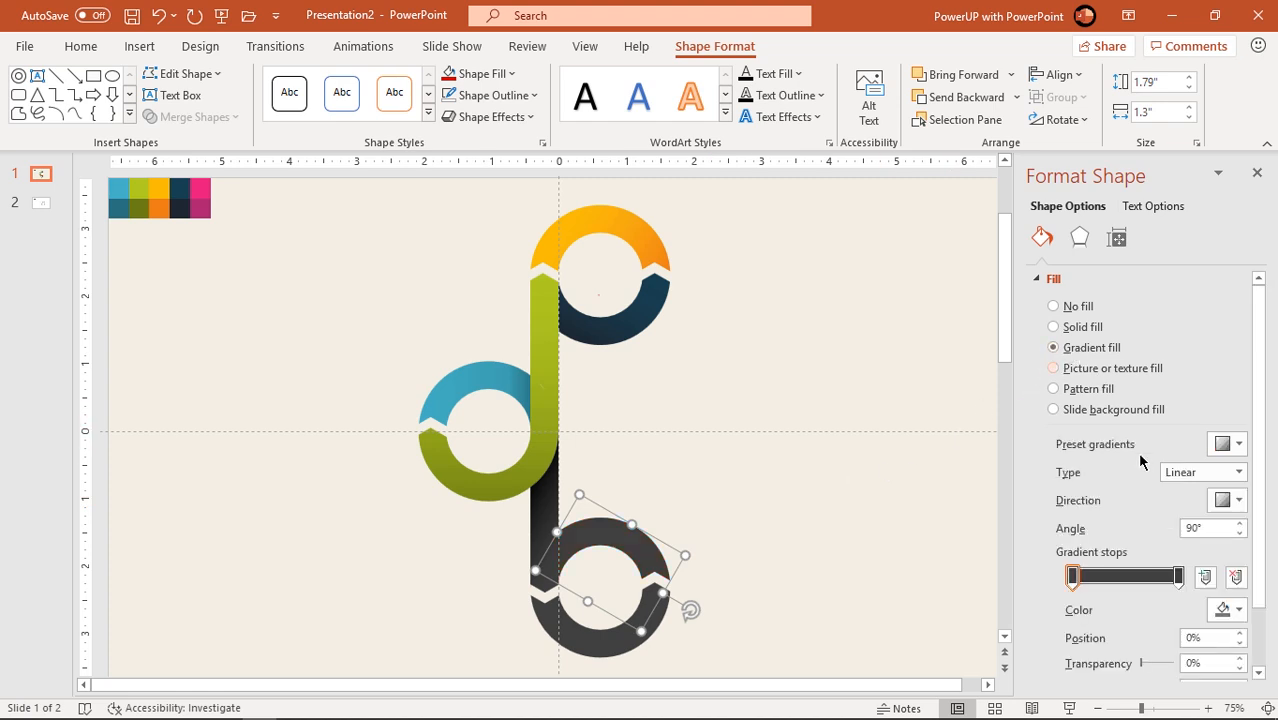
click(1240, 609)
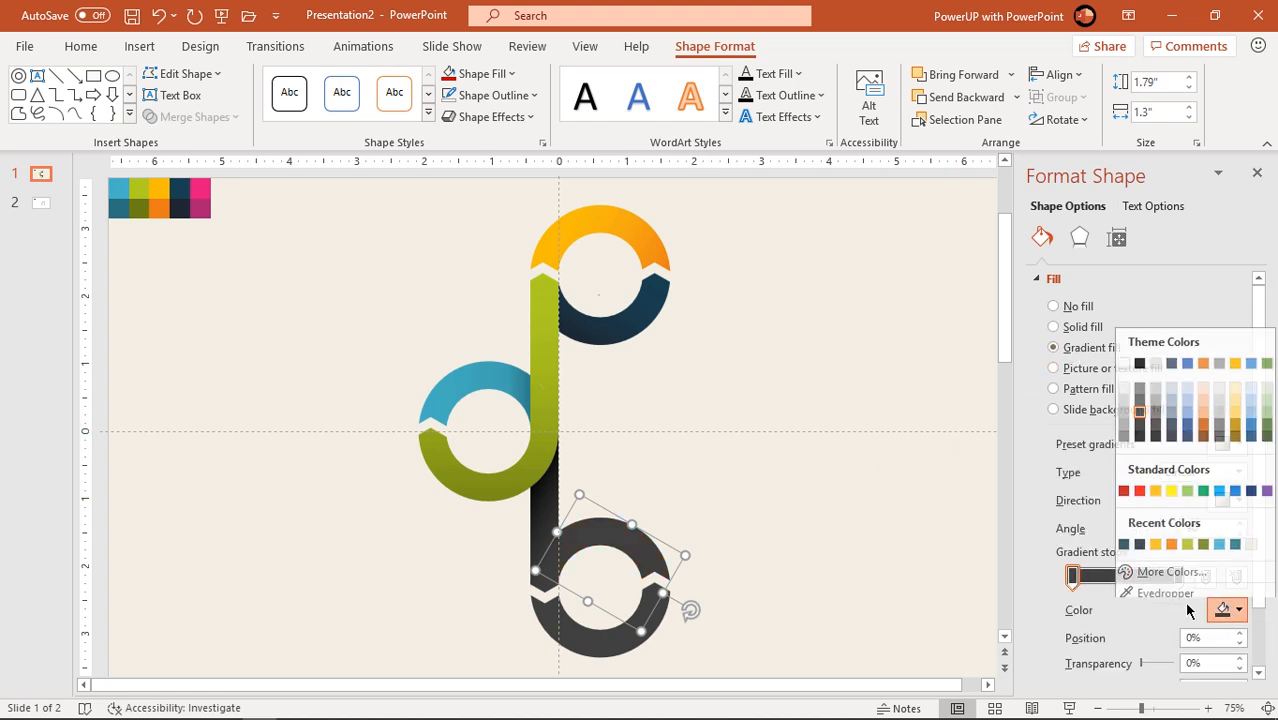
click(1152, 588)
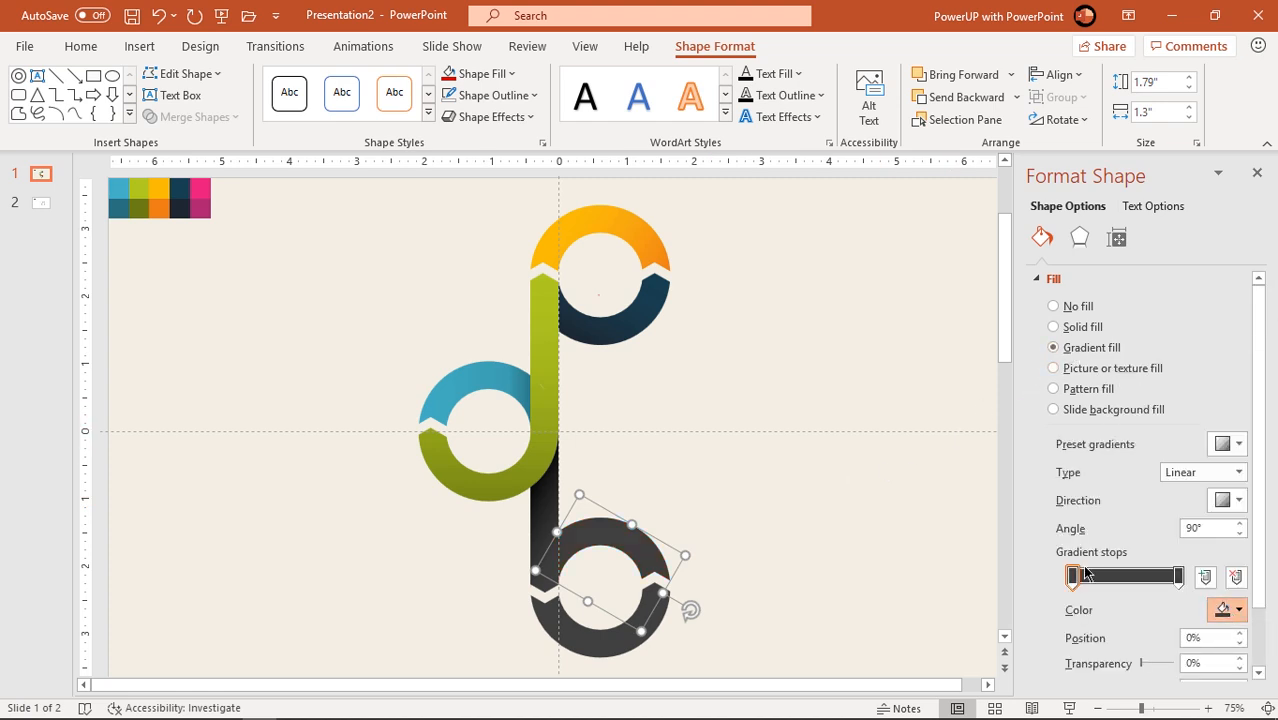
click(199, 212)
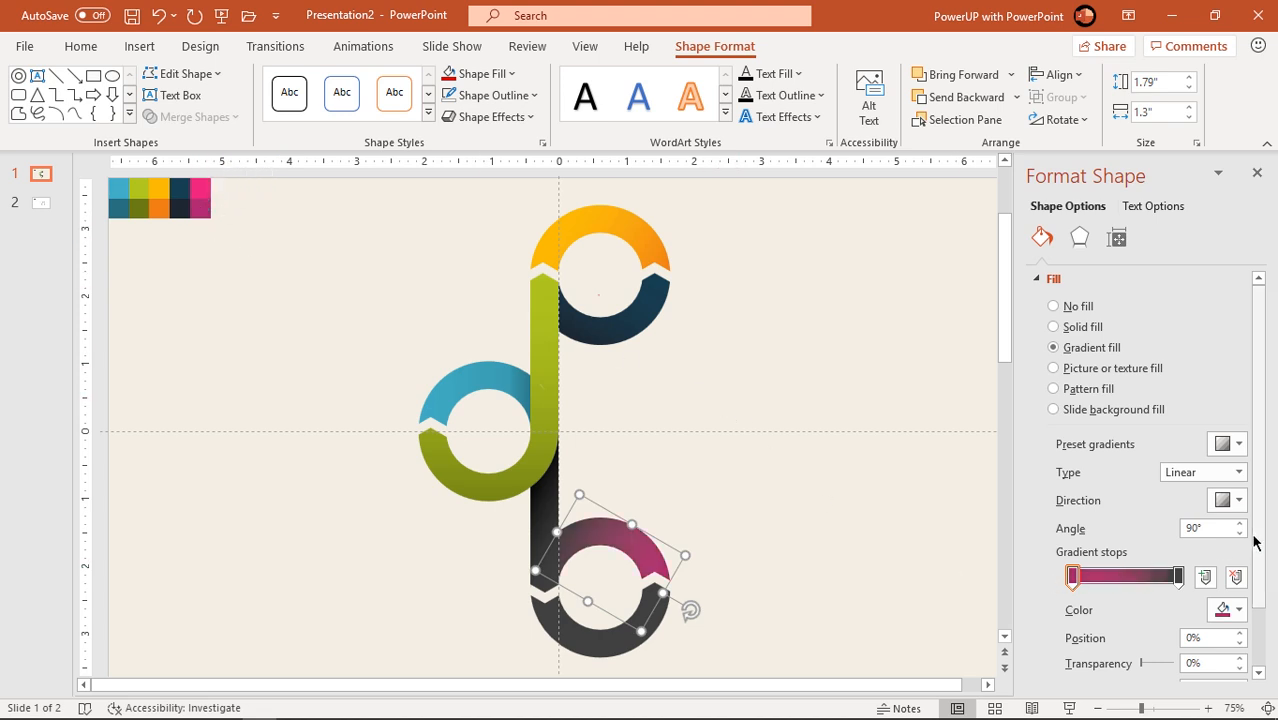
Set the upper arc's linear gradient angle to 10° and sample the palette's bright pink for the 100% stop
click(1237, 500)
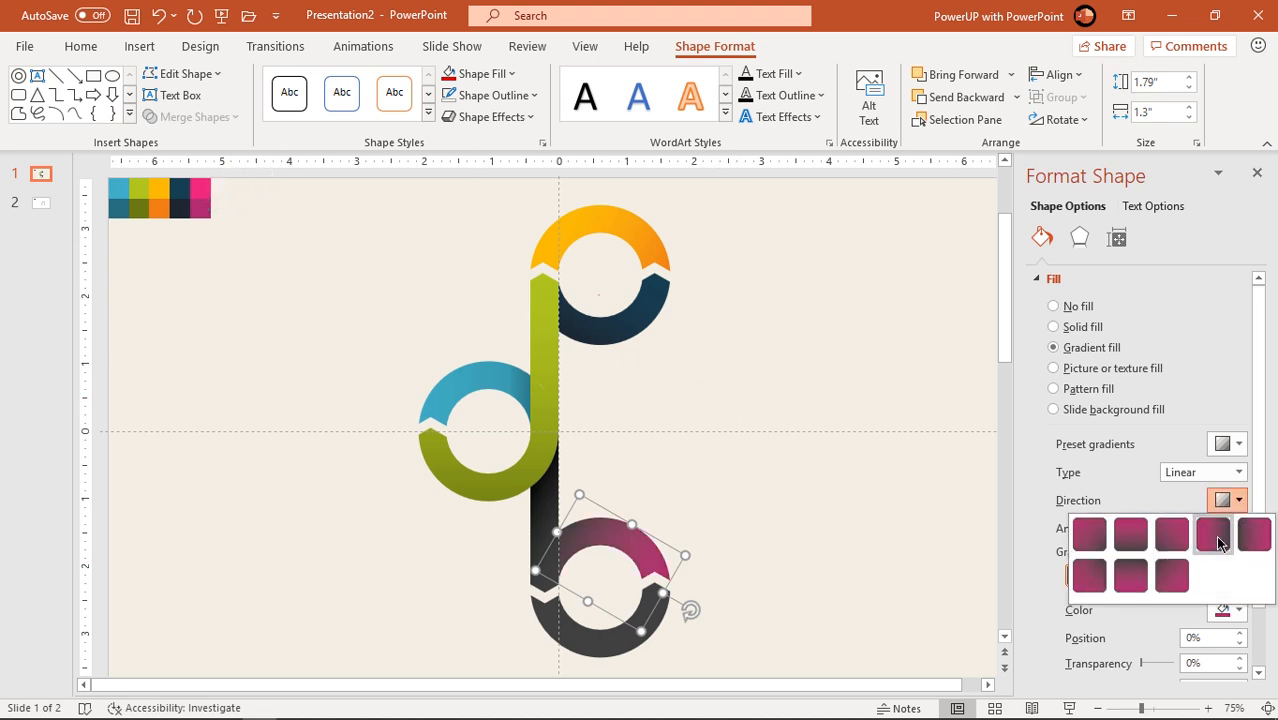
click(1214, 538)
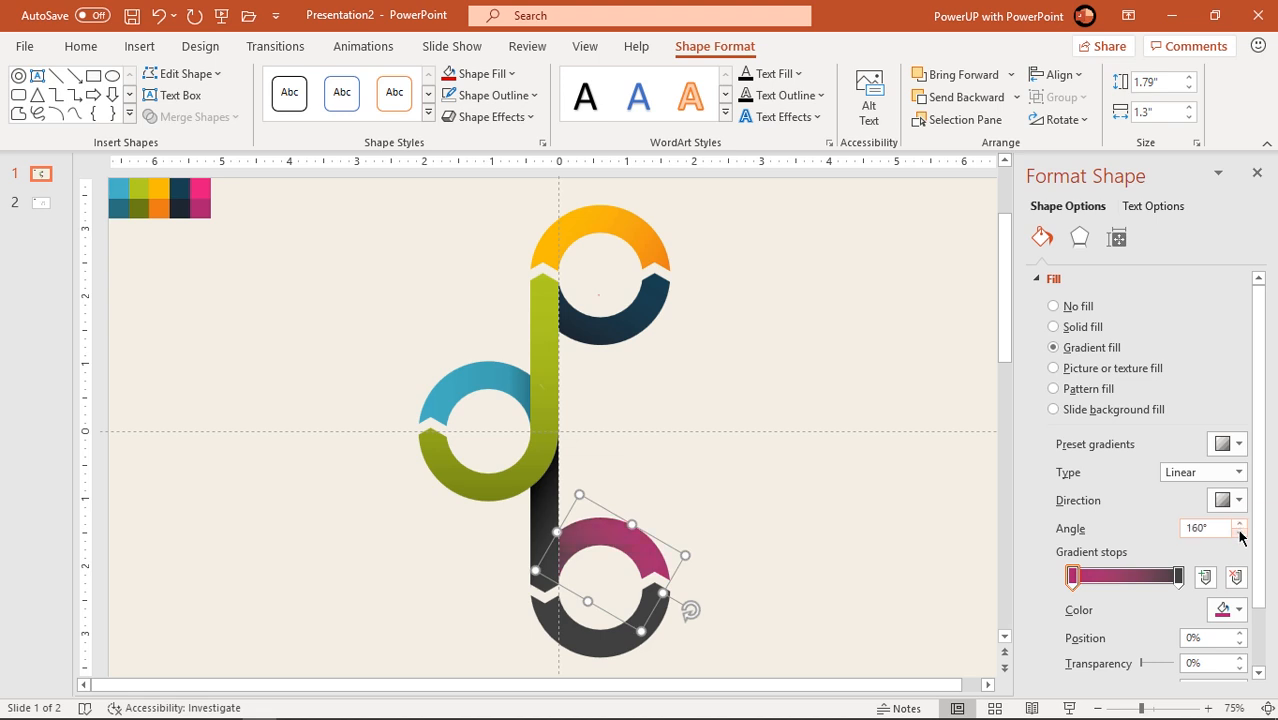
click(1178, 577)
click(1230, 609)
click(1160, 586)
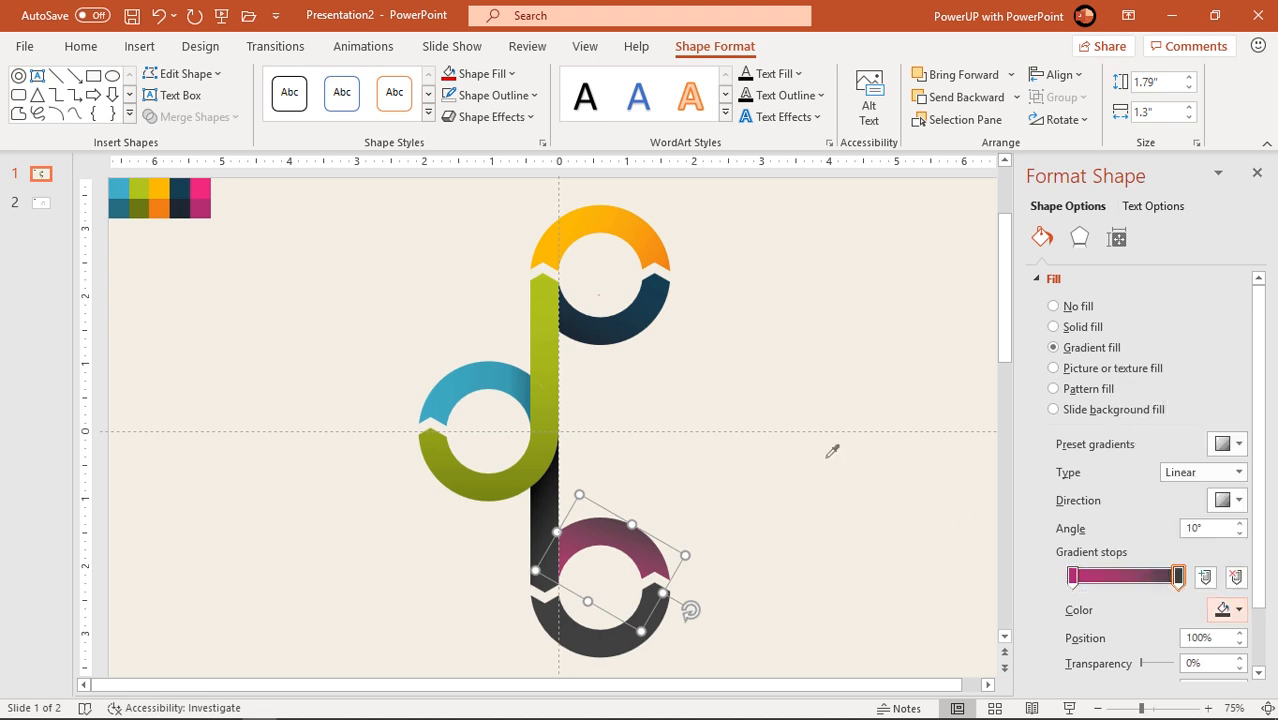
click(200, 188)
click(812, 372)
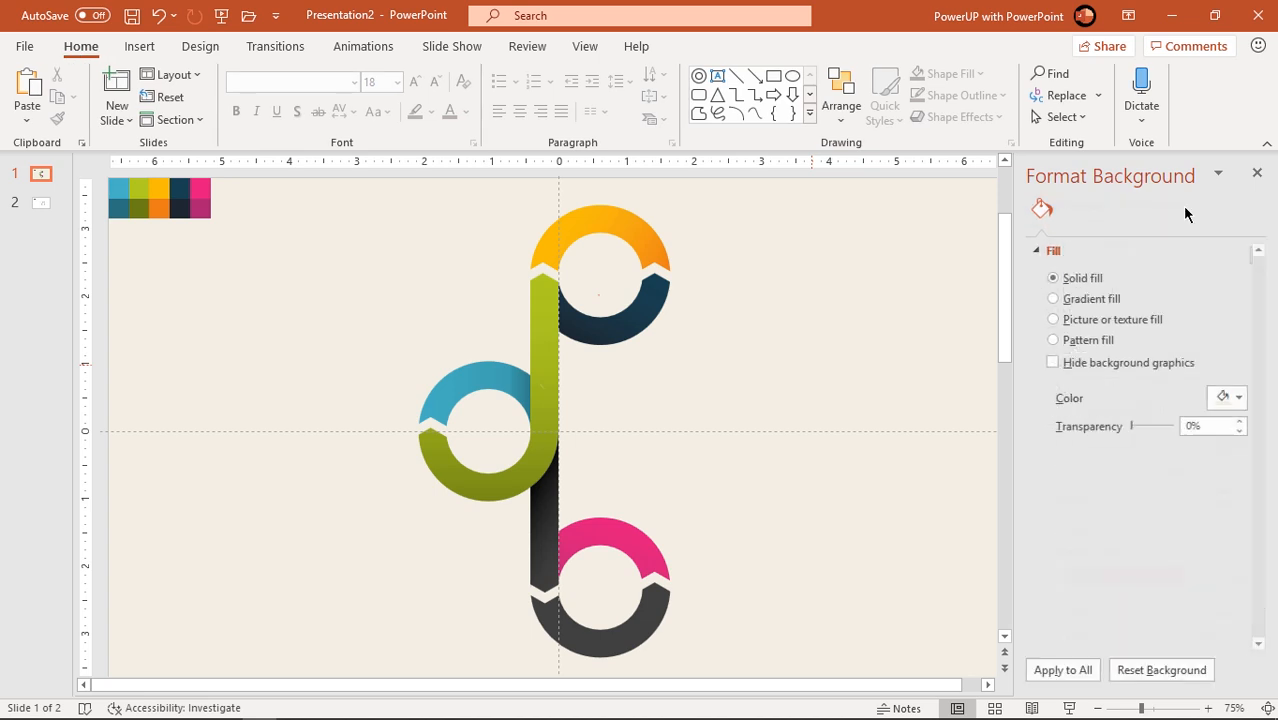
Close the formatting pane and delete the colour palette swatches from the slide
click(1257, 173)
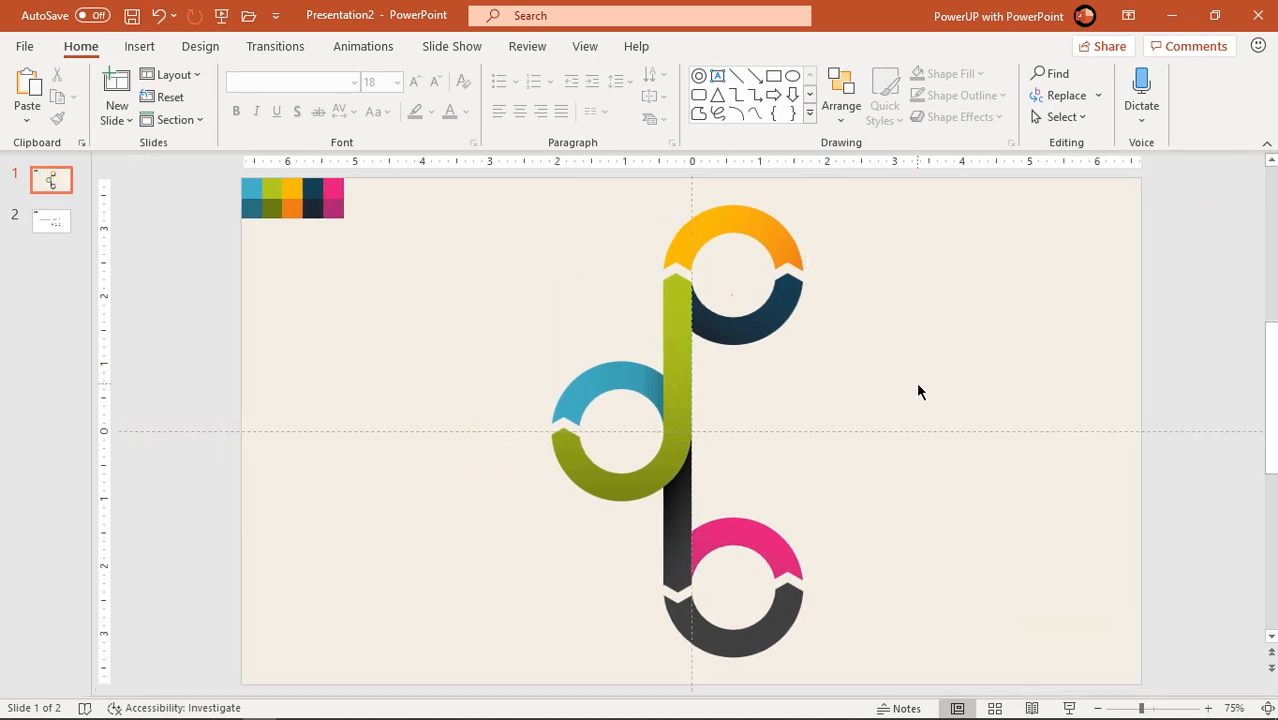
drag(405, 255, 211, 174)
key(Delete)
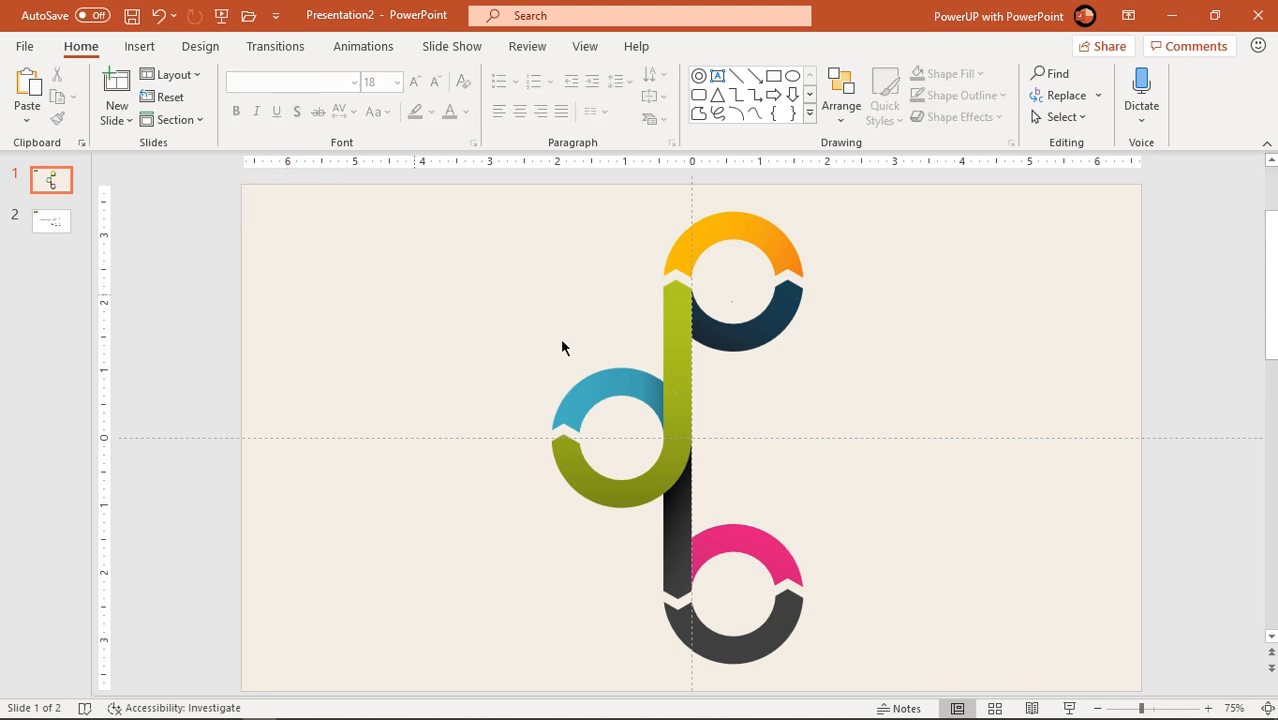
Apply the lower-right offset outer shadow preset to all seven coloured pieces of the three linked rings
click(646, 390)
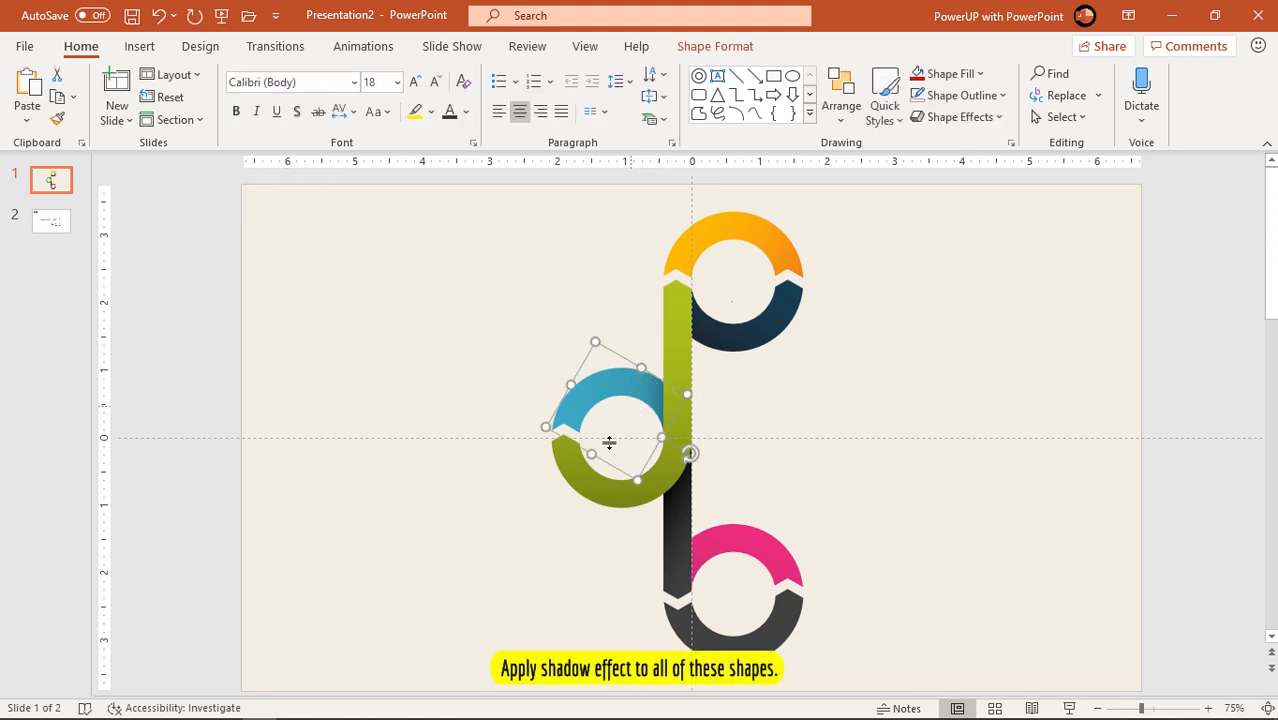
shift+click(611, 491)
shift+click(707, 248)
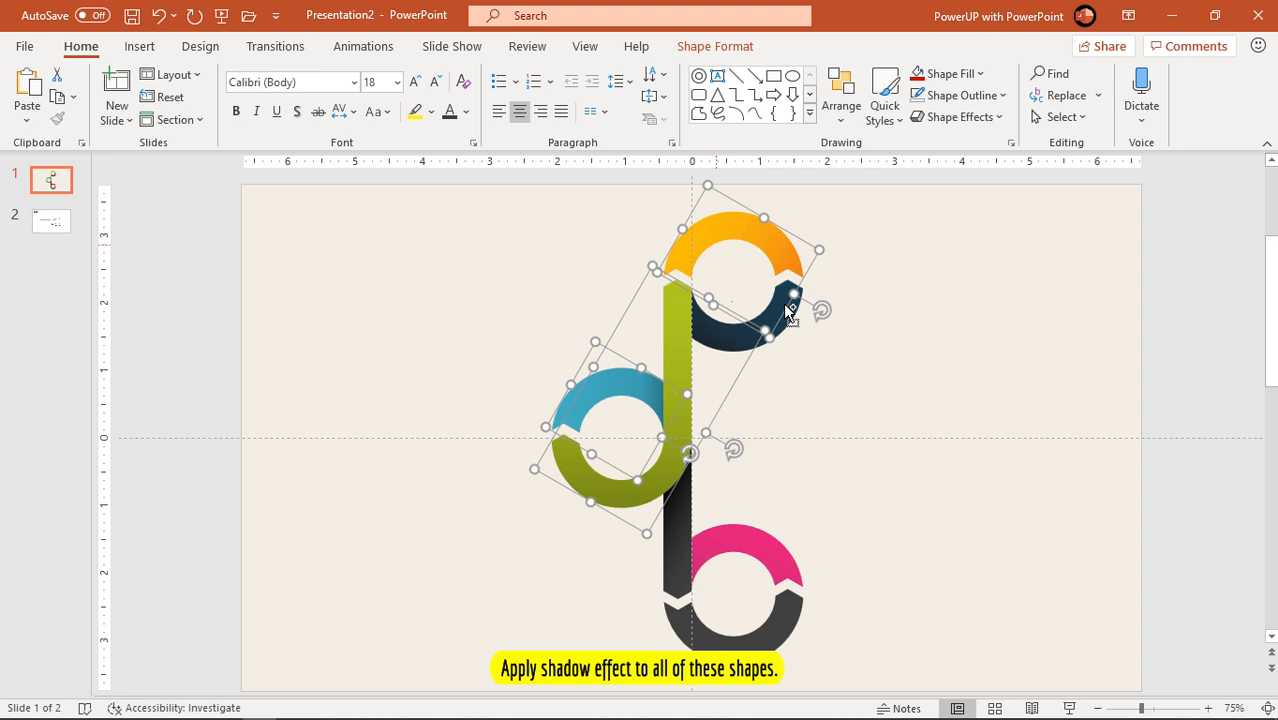
shift+click(788, 322)
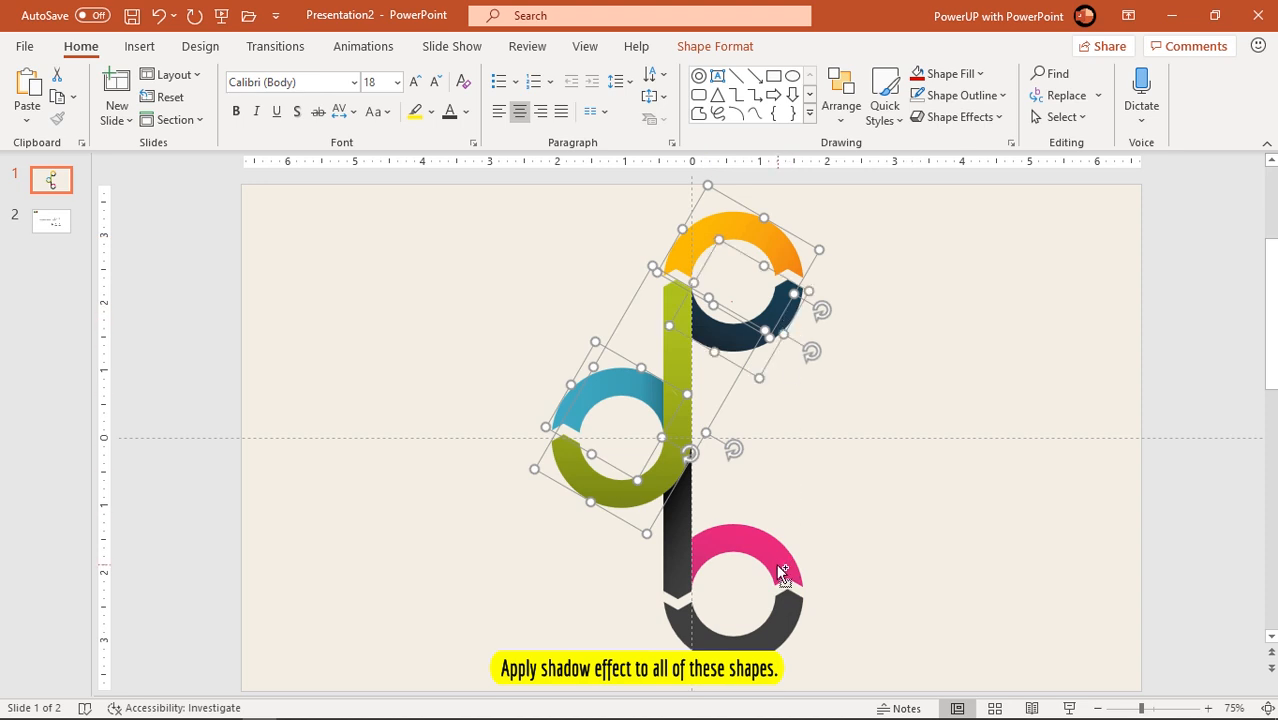
shift+click(782, 572)
shift+click(723, 642)
shift+click(676, 528)
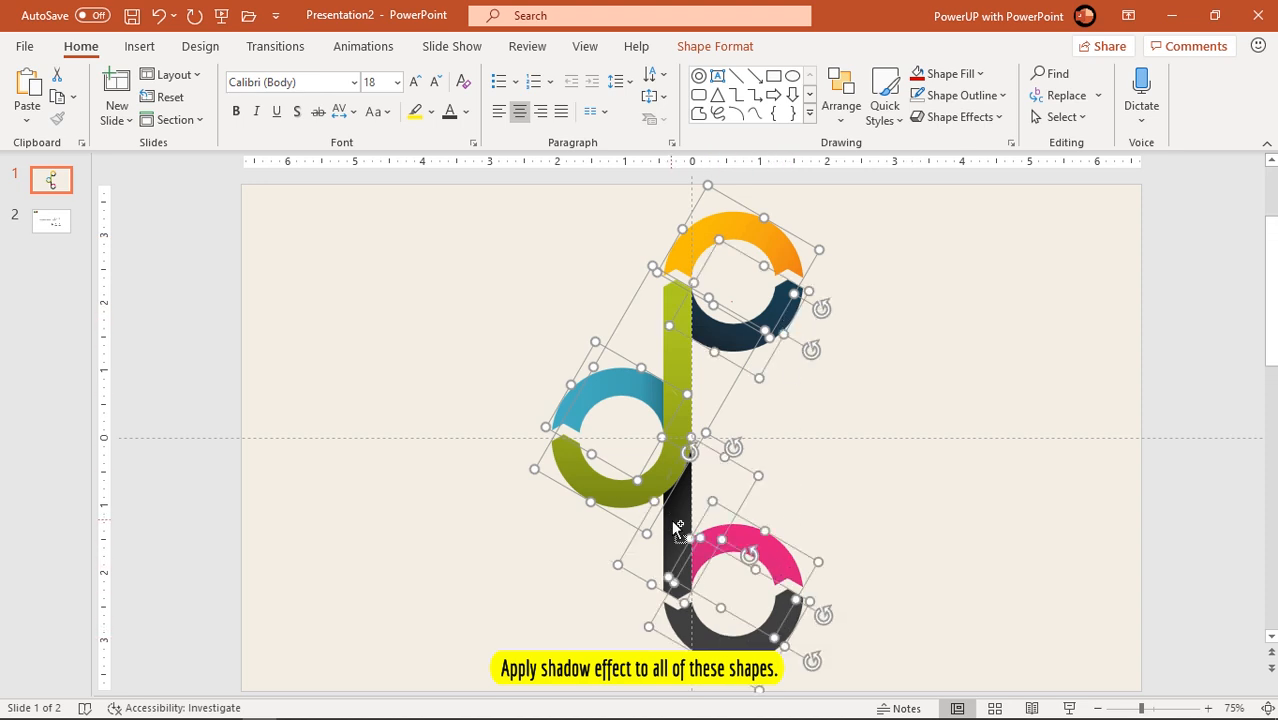
right_click(677, 528)
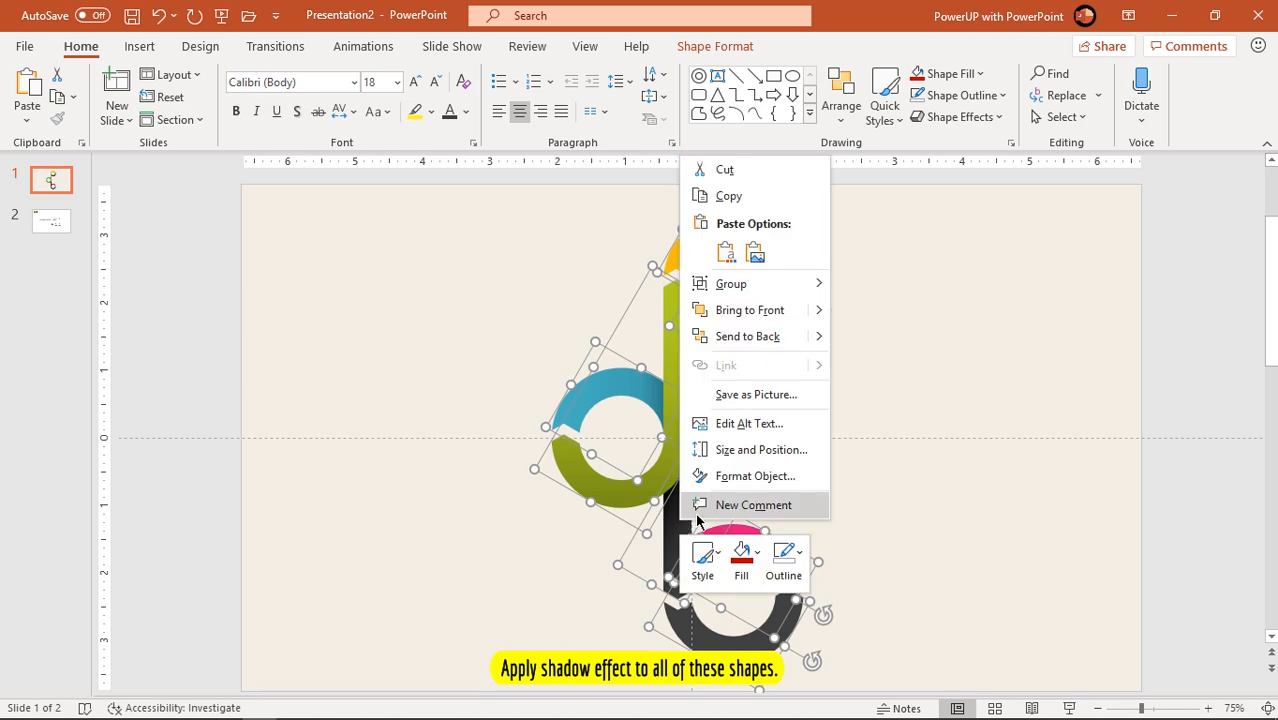
click(740, 476)
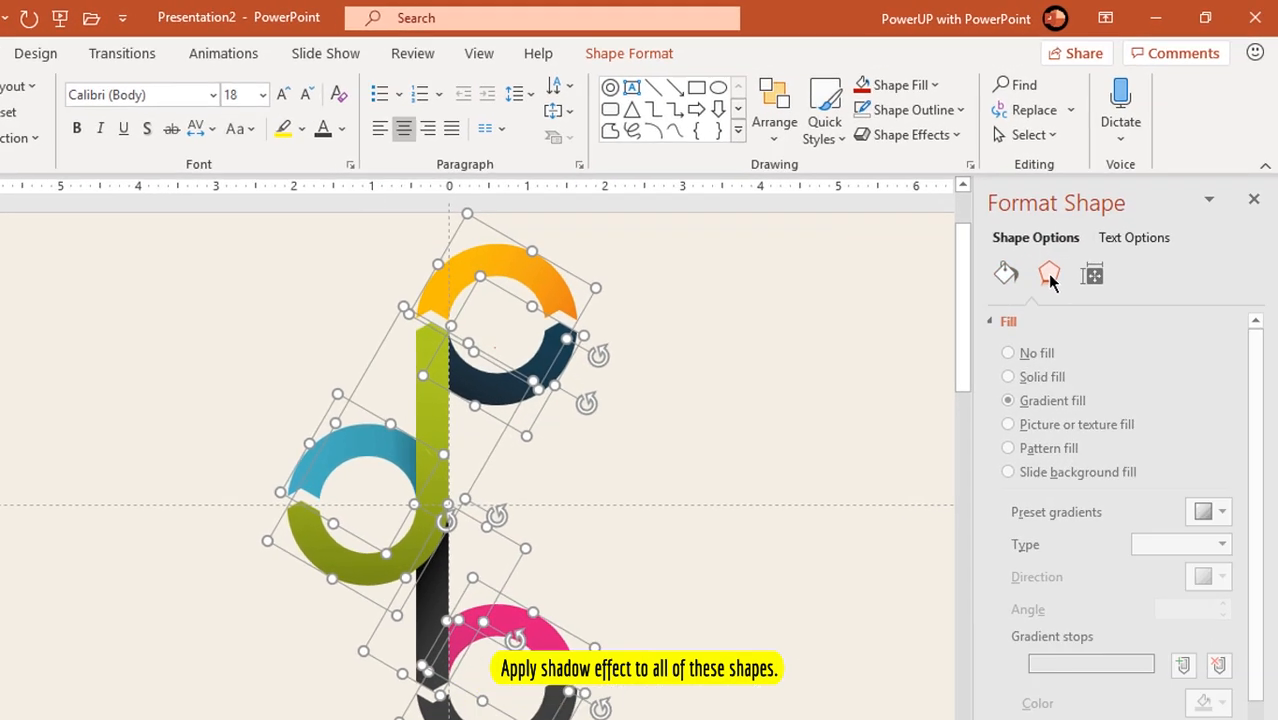
click(1055, 278)
click(1053, 318)
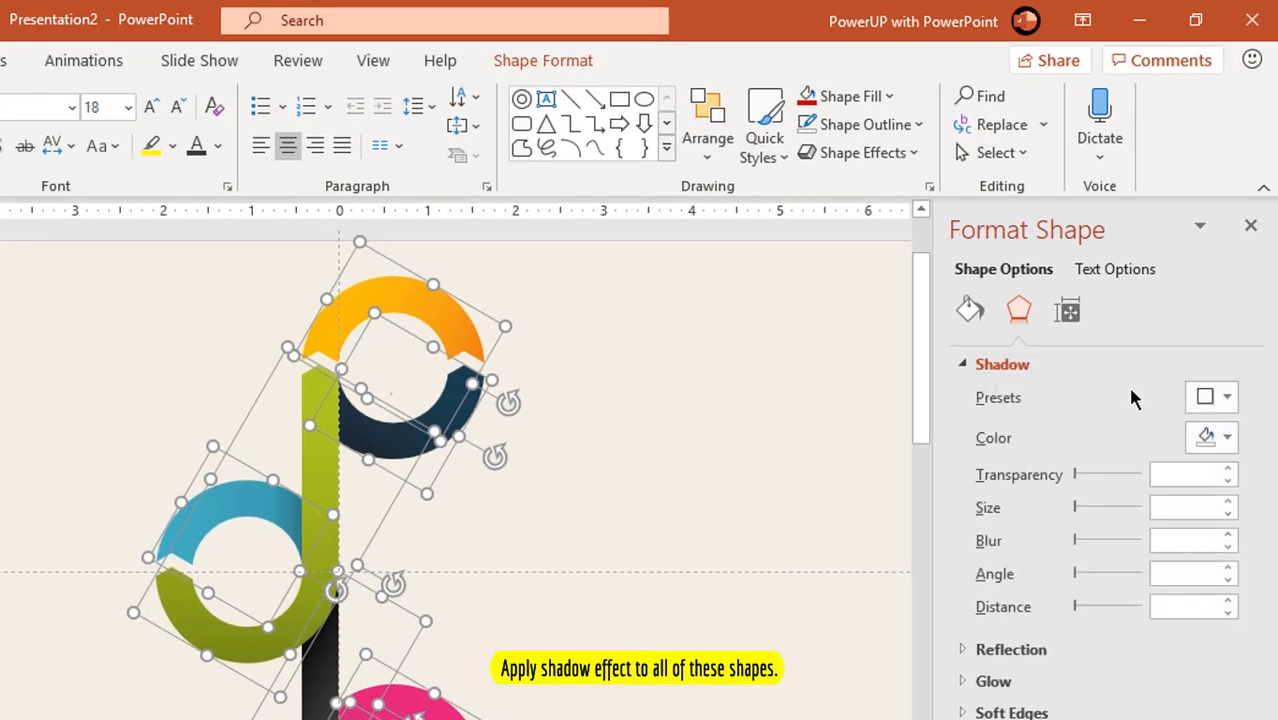
click(1210, 397)
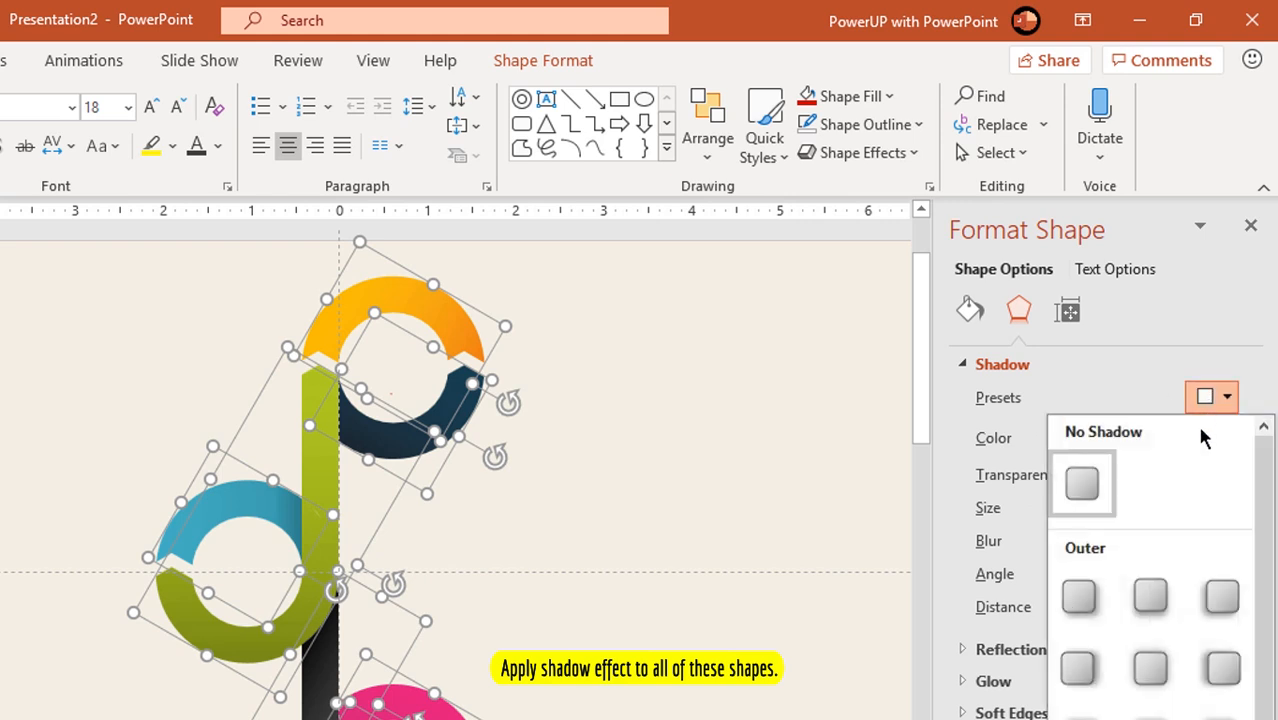
click(1093, 599)
Set the shadow of the ring pieces to 103% size, 8 pt blur and 54% transparency, and close the formatting pane
click(1222, 502)
click(1222, 502)
click(1222, 502)
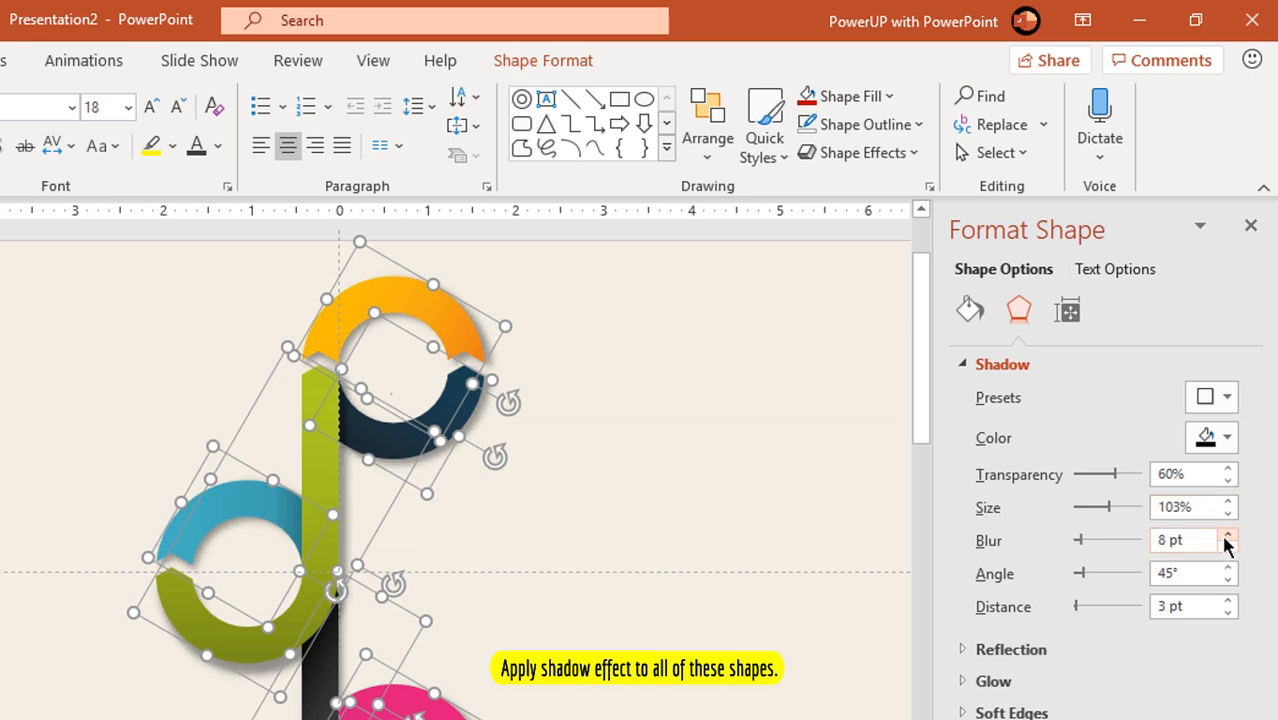
click(1228, 482)
click(1228, 482)
click(1228, 482)
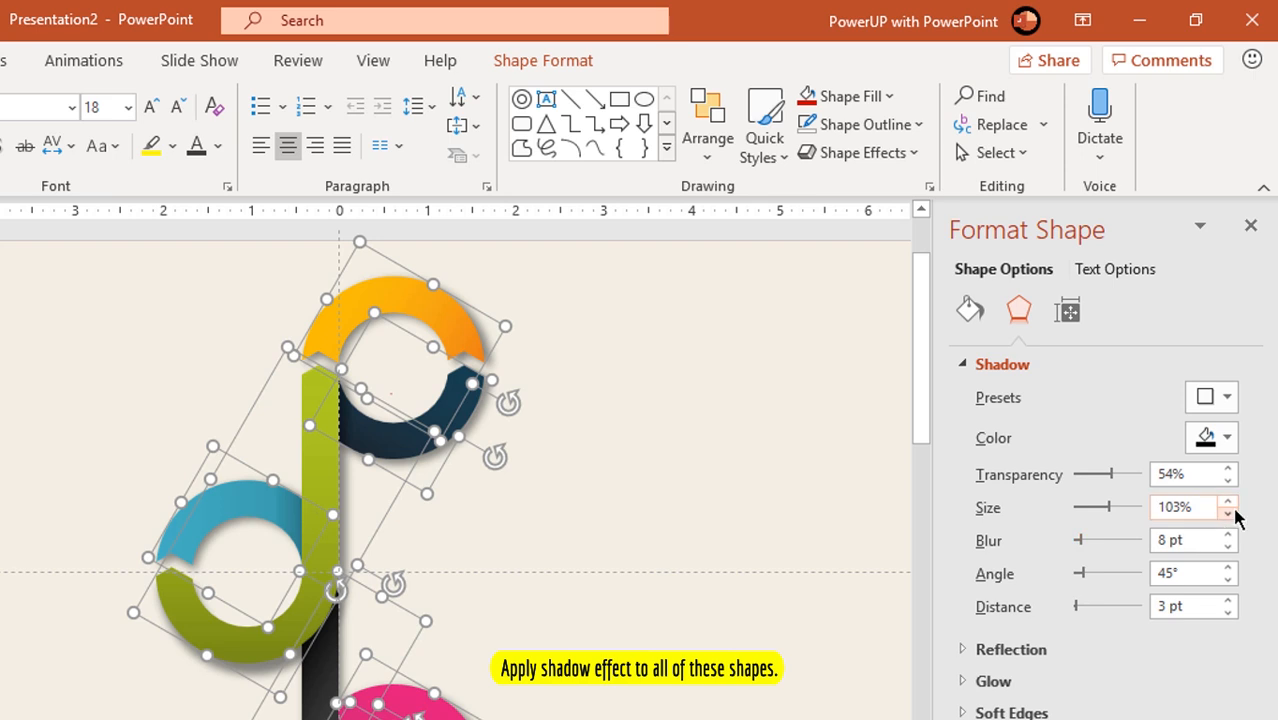
click(831, 473)
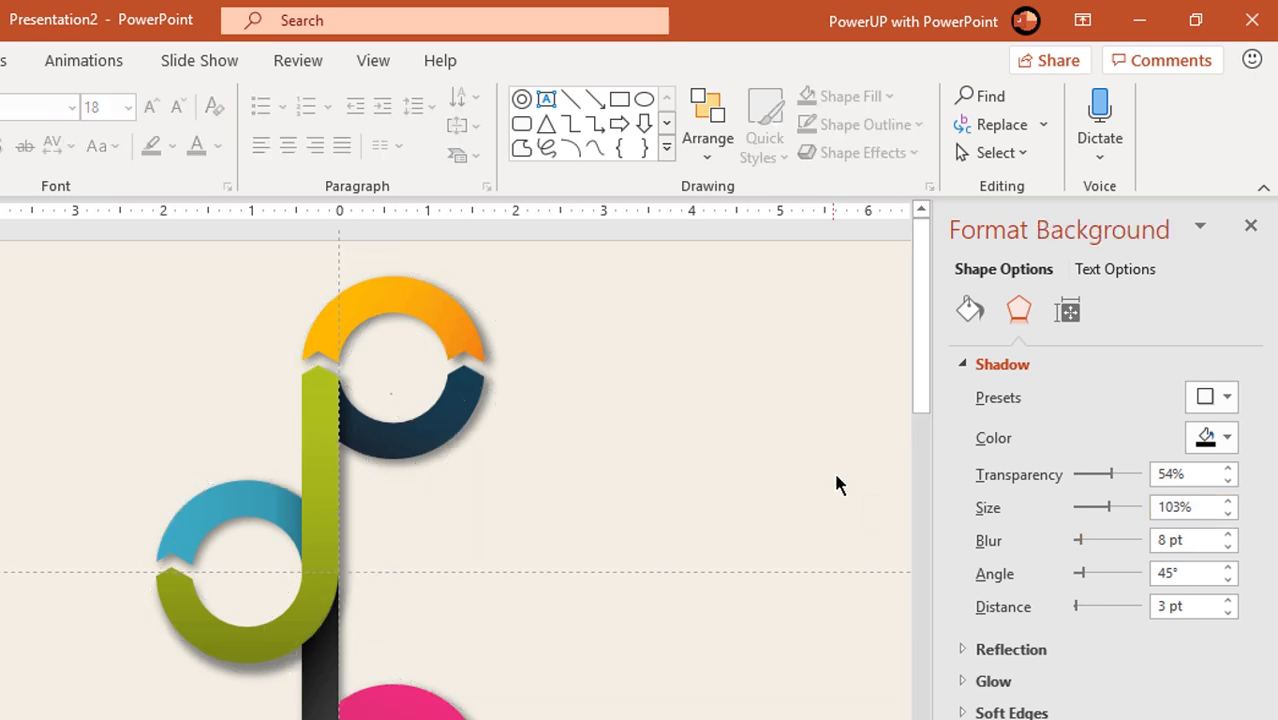
click(1249, 227)
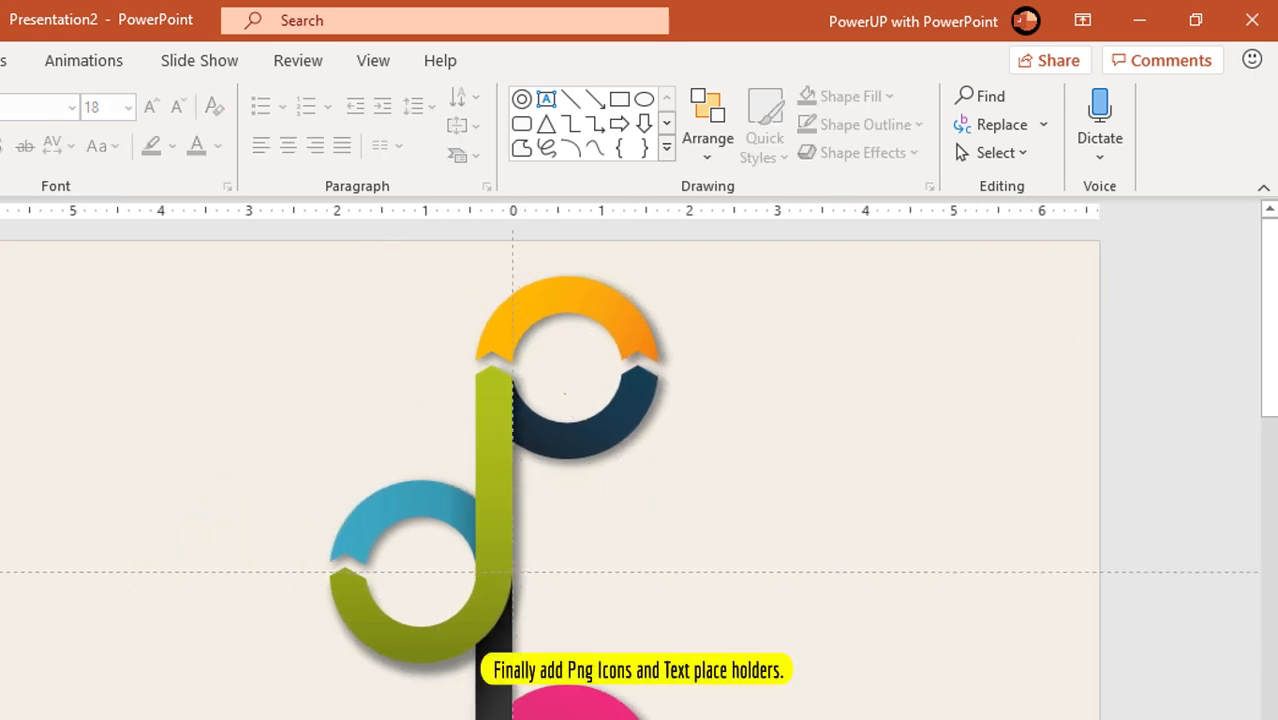
Copy the three icons, the sample paragraph and the 01, 02 and 03 option texts from slide 2 onto slide 1, left of the rings
click(51, 220)
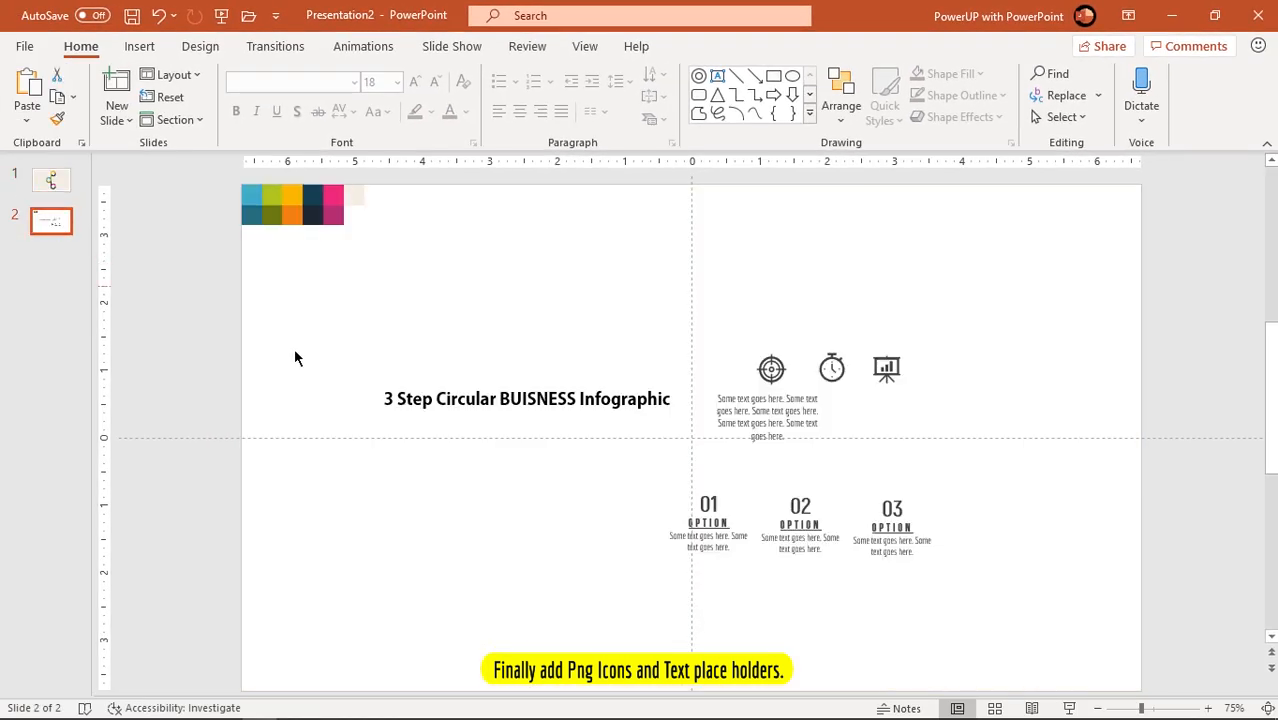
drag(712, 292, 939, 474)
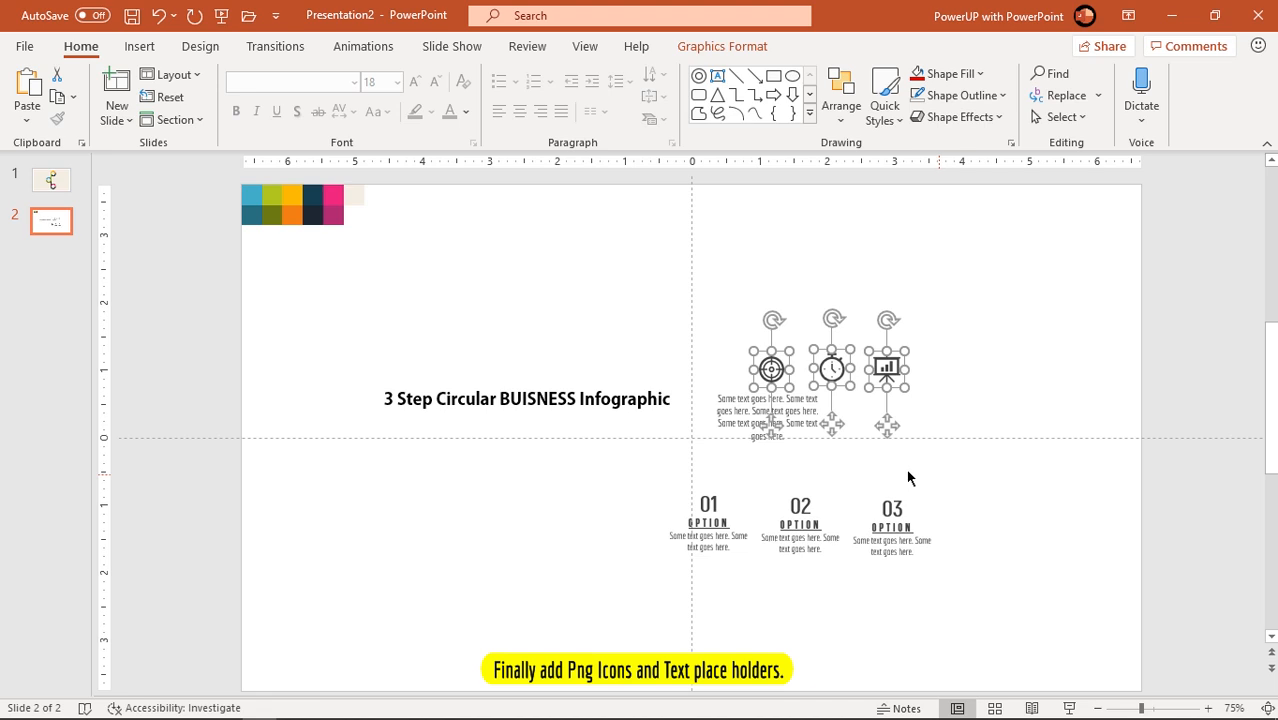
shift+click(790, 414)
shift+click(714, 530)
shift+click(799, 521)
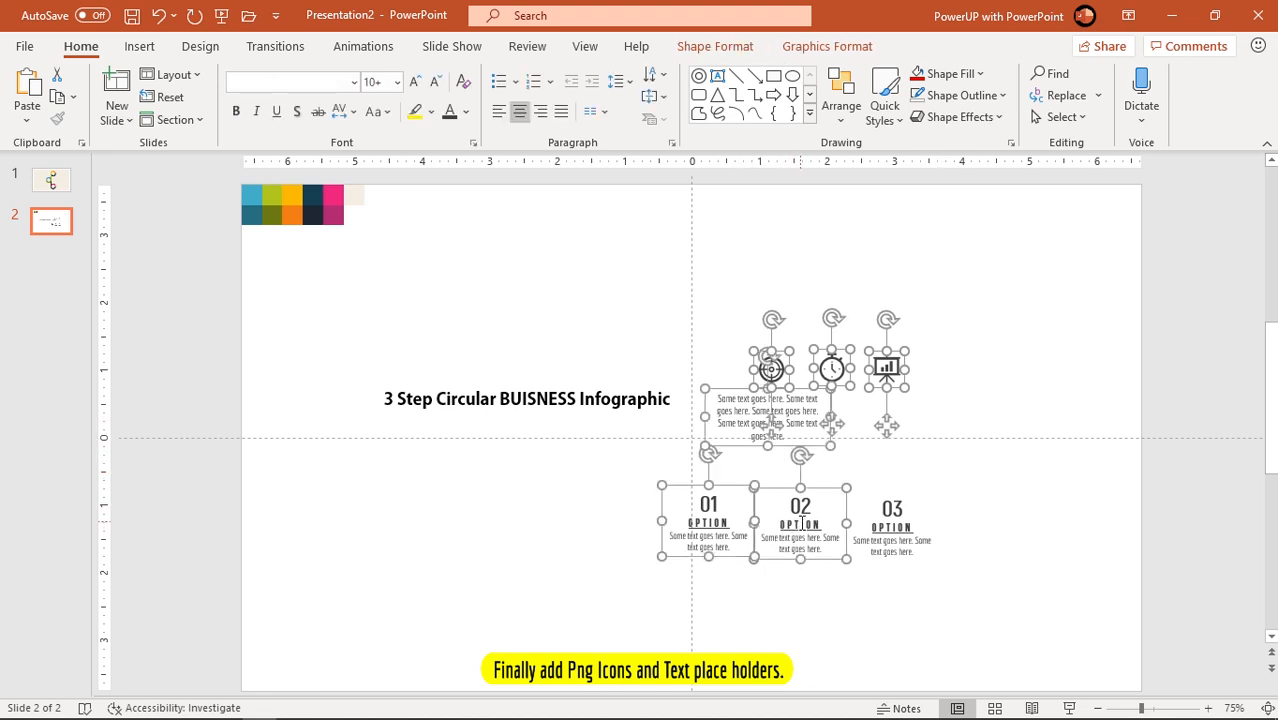
shift+click(883, 518)
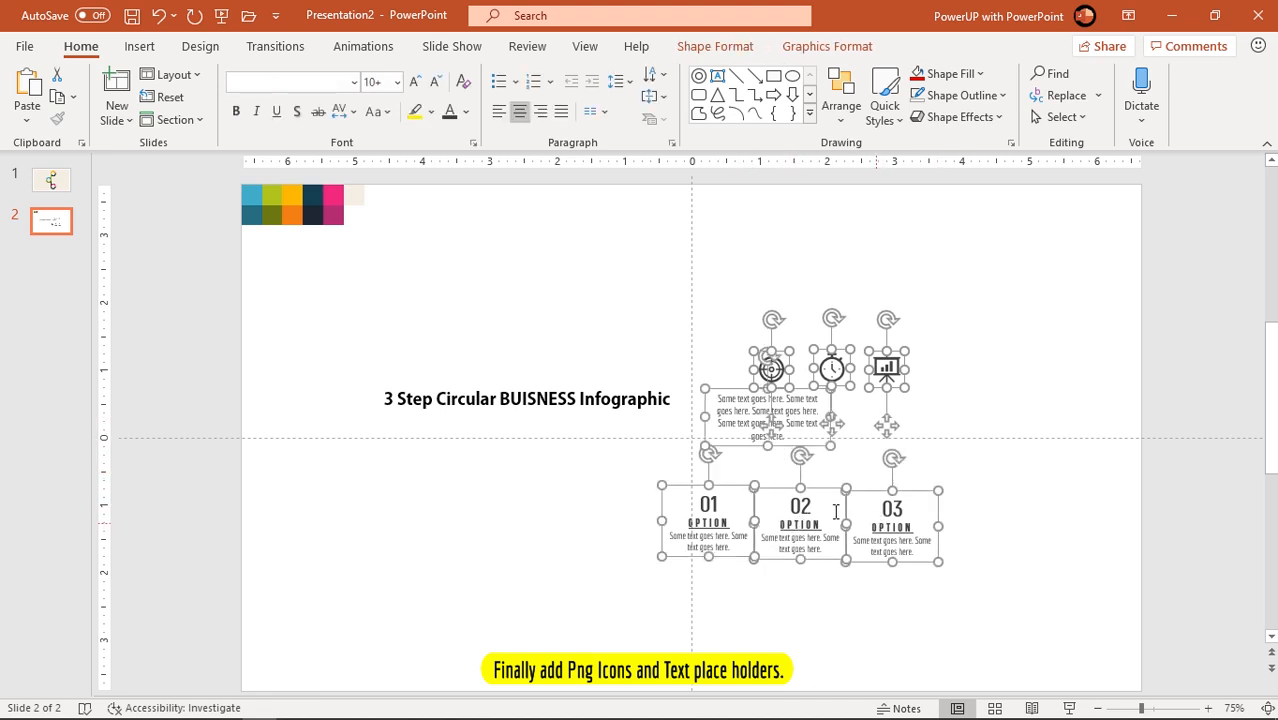
click(52, 180)
key(ctrl+v)
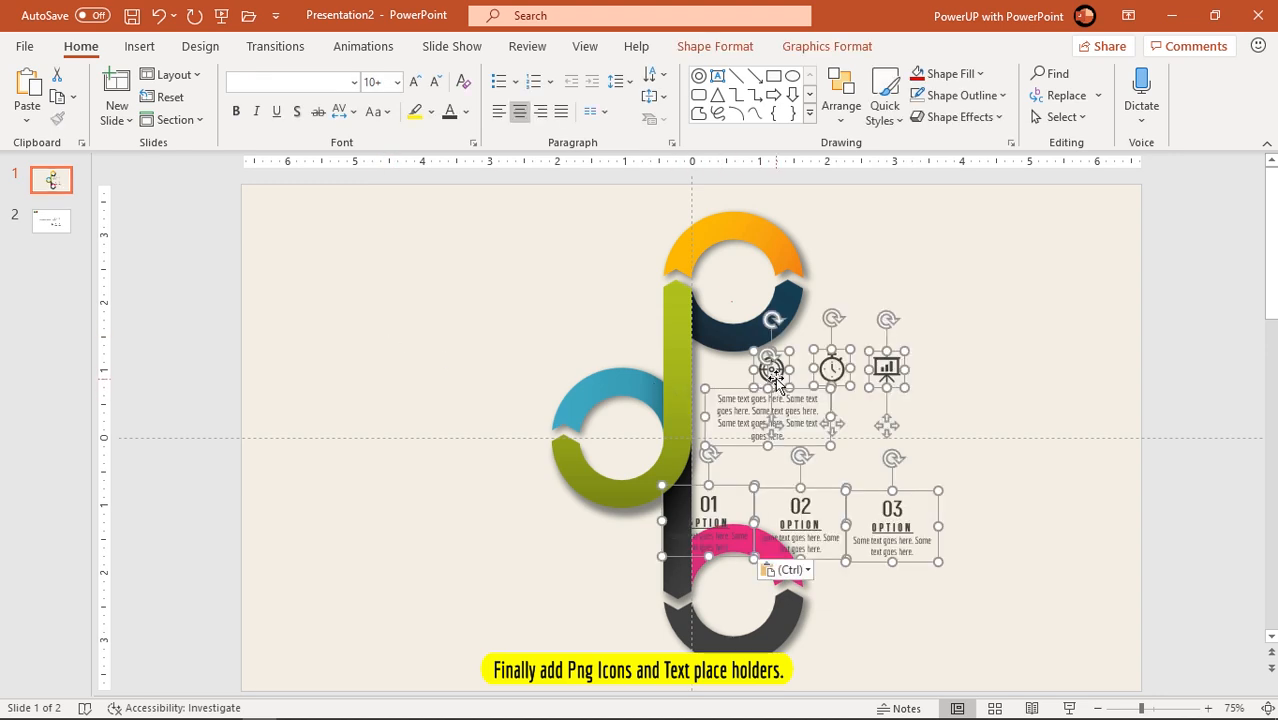
drag(776, 383, 380, 390)
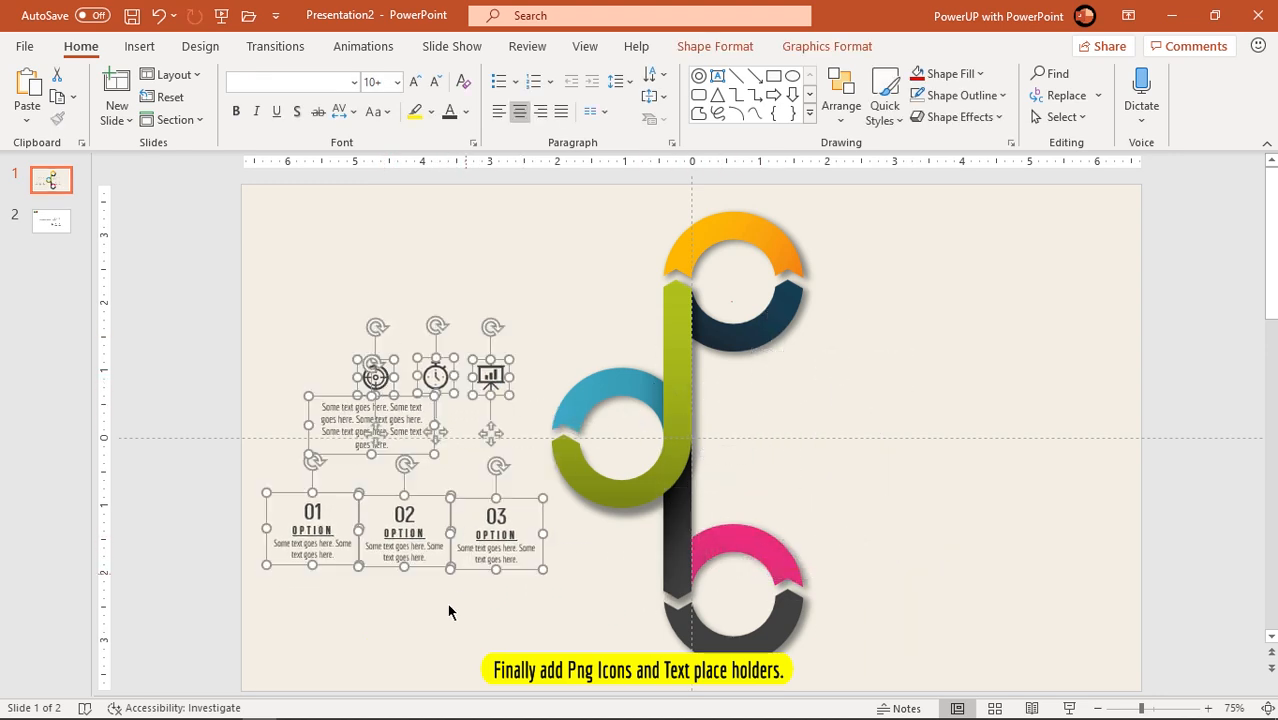
click(436, 614)
Place the 01 option text inside the lower pink ring, 02 inside the middle blue-green ring and 03 inside the upper orange ring
click(375, 567)
drag(331, 563, 755, 626)
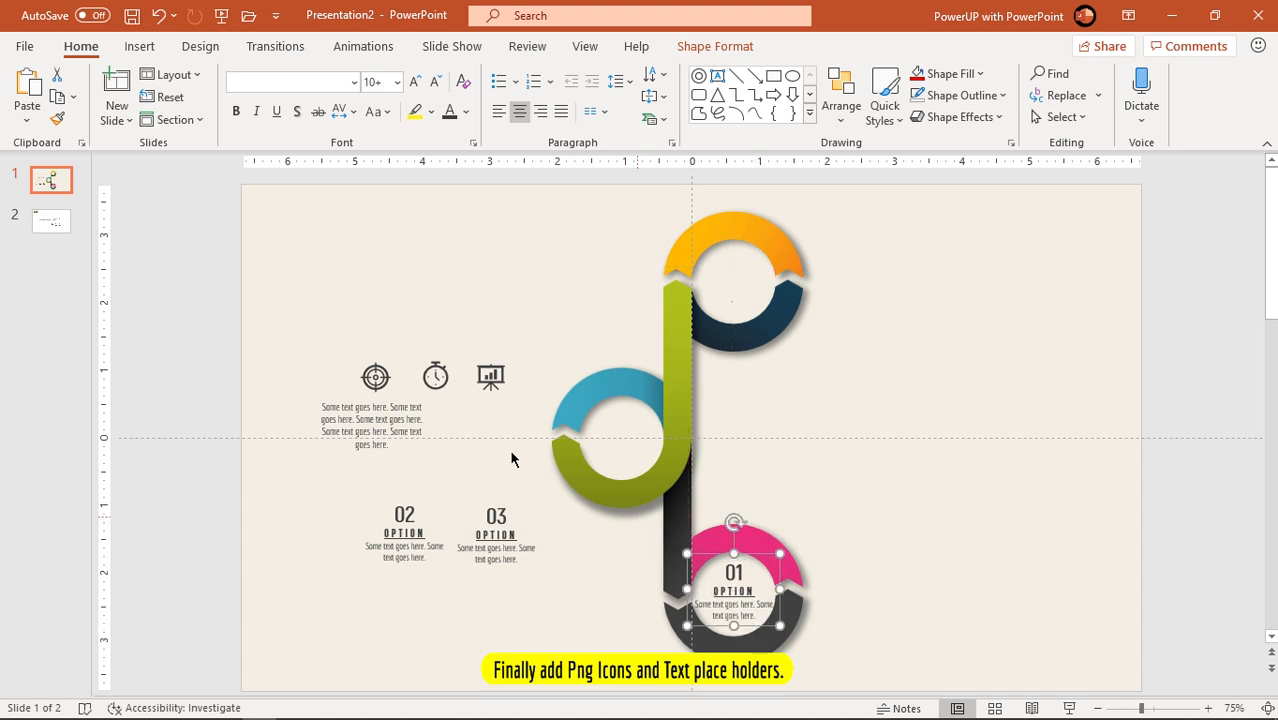
click(413, 574)
drag(413, 574, 638, 466)
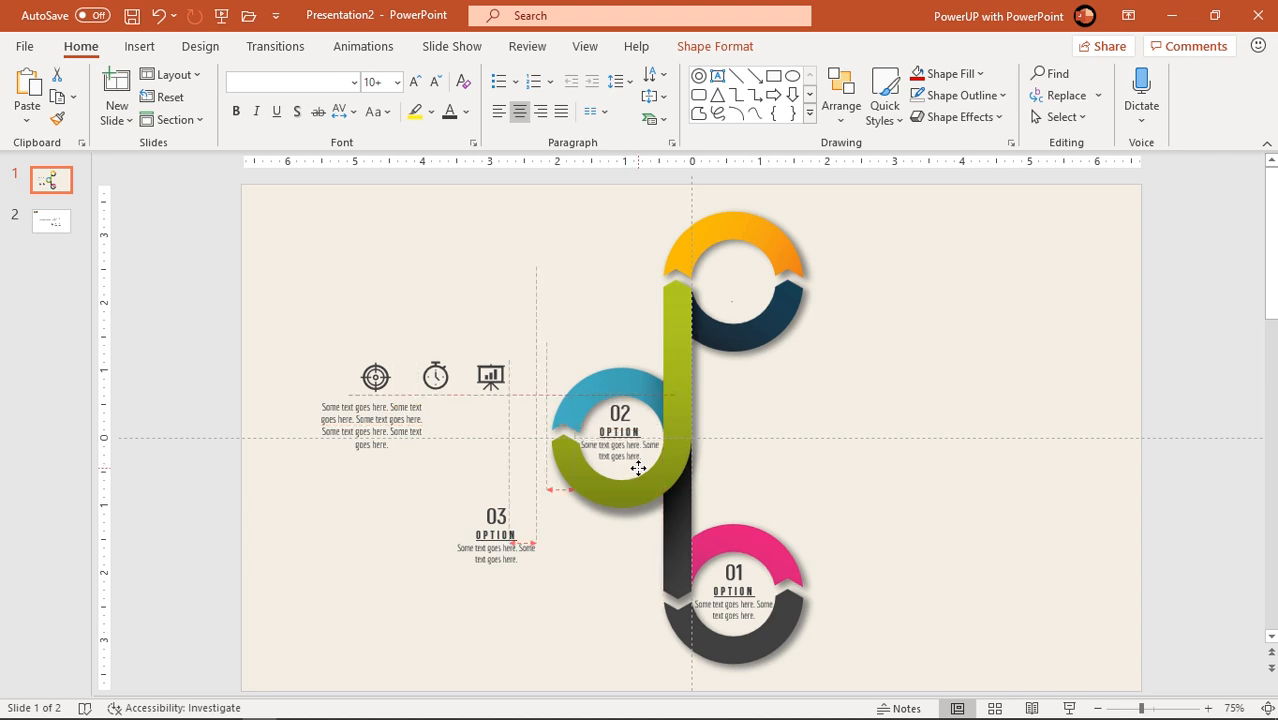
drag(514, 578, 751, 318)
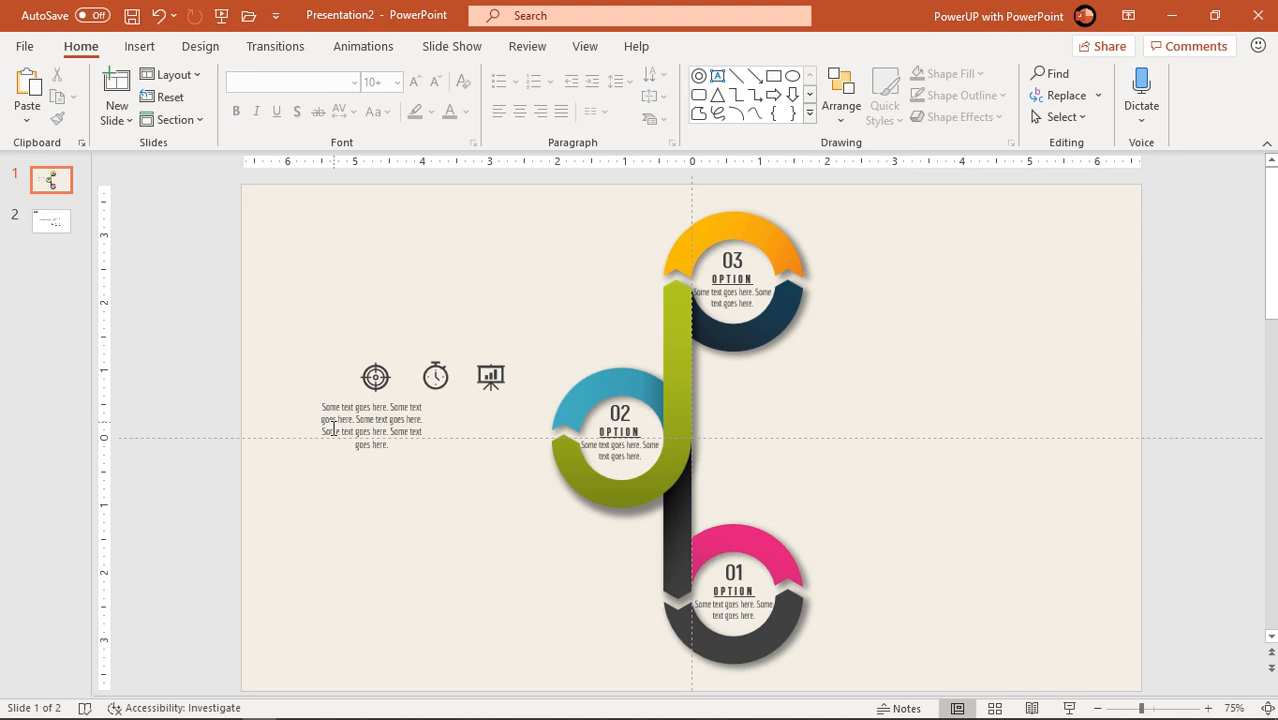